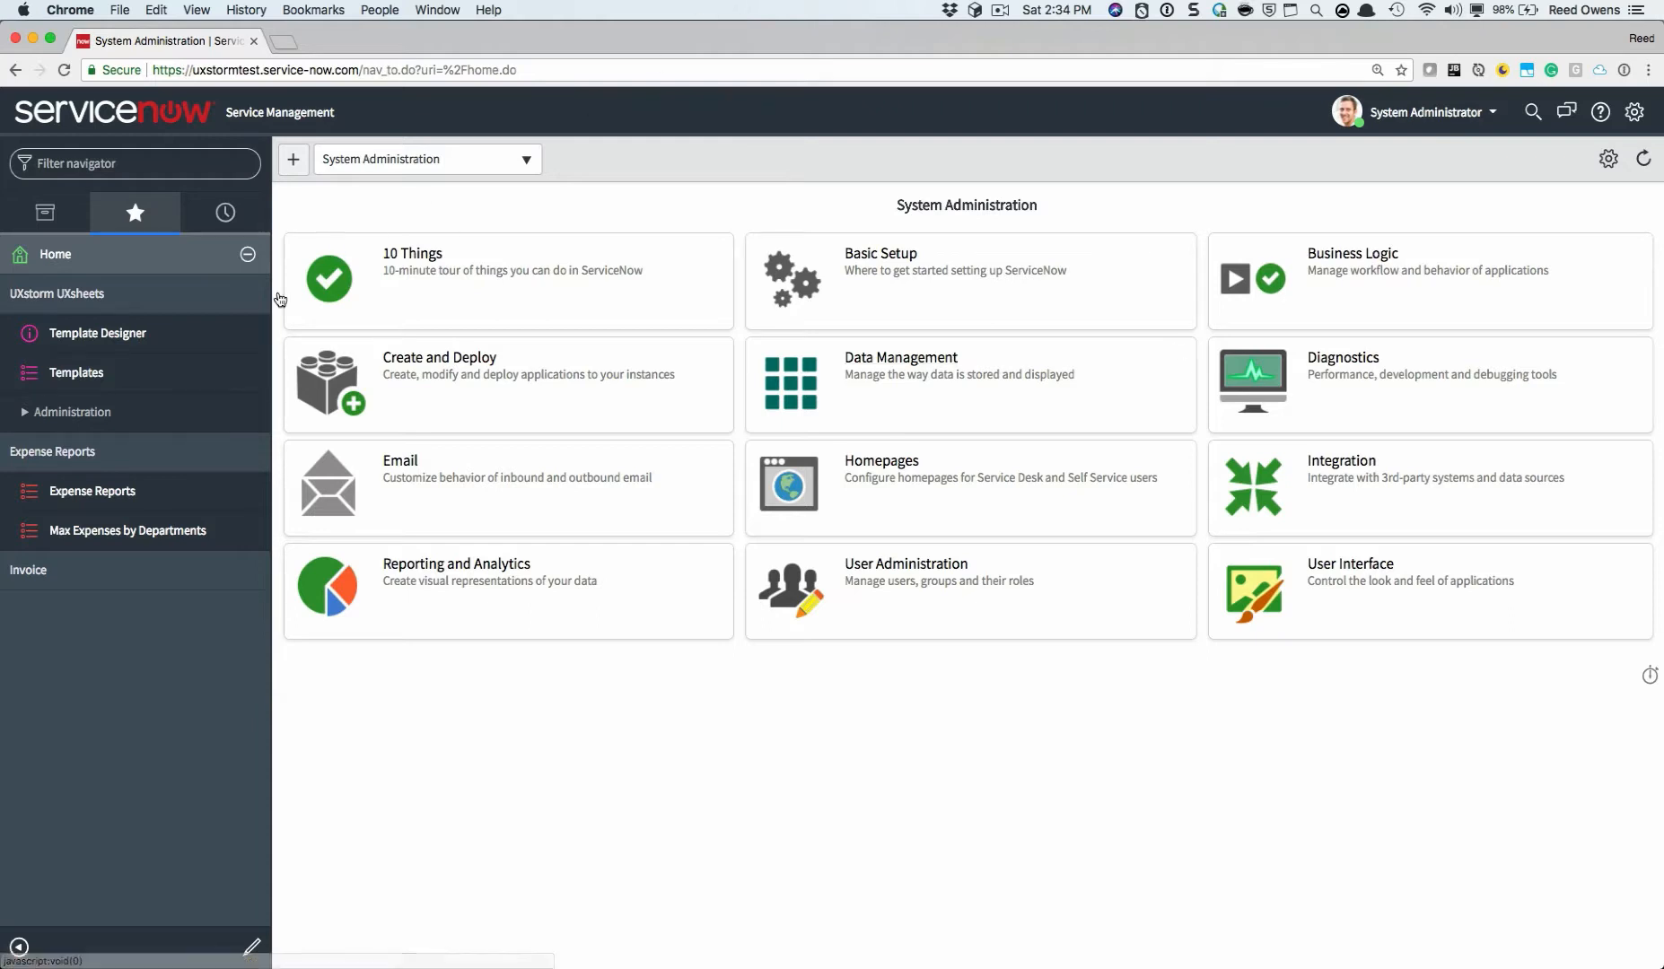
Open the Template Designer and start a new UXsheet based on the Expense Report table
{"action": "left_click", "coordinate": [123, 336]}
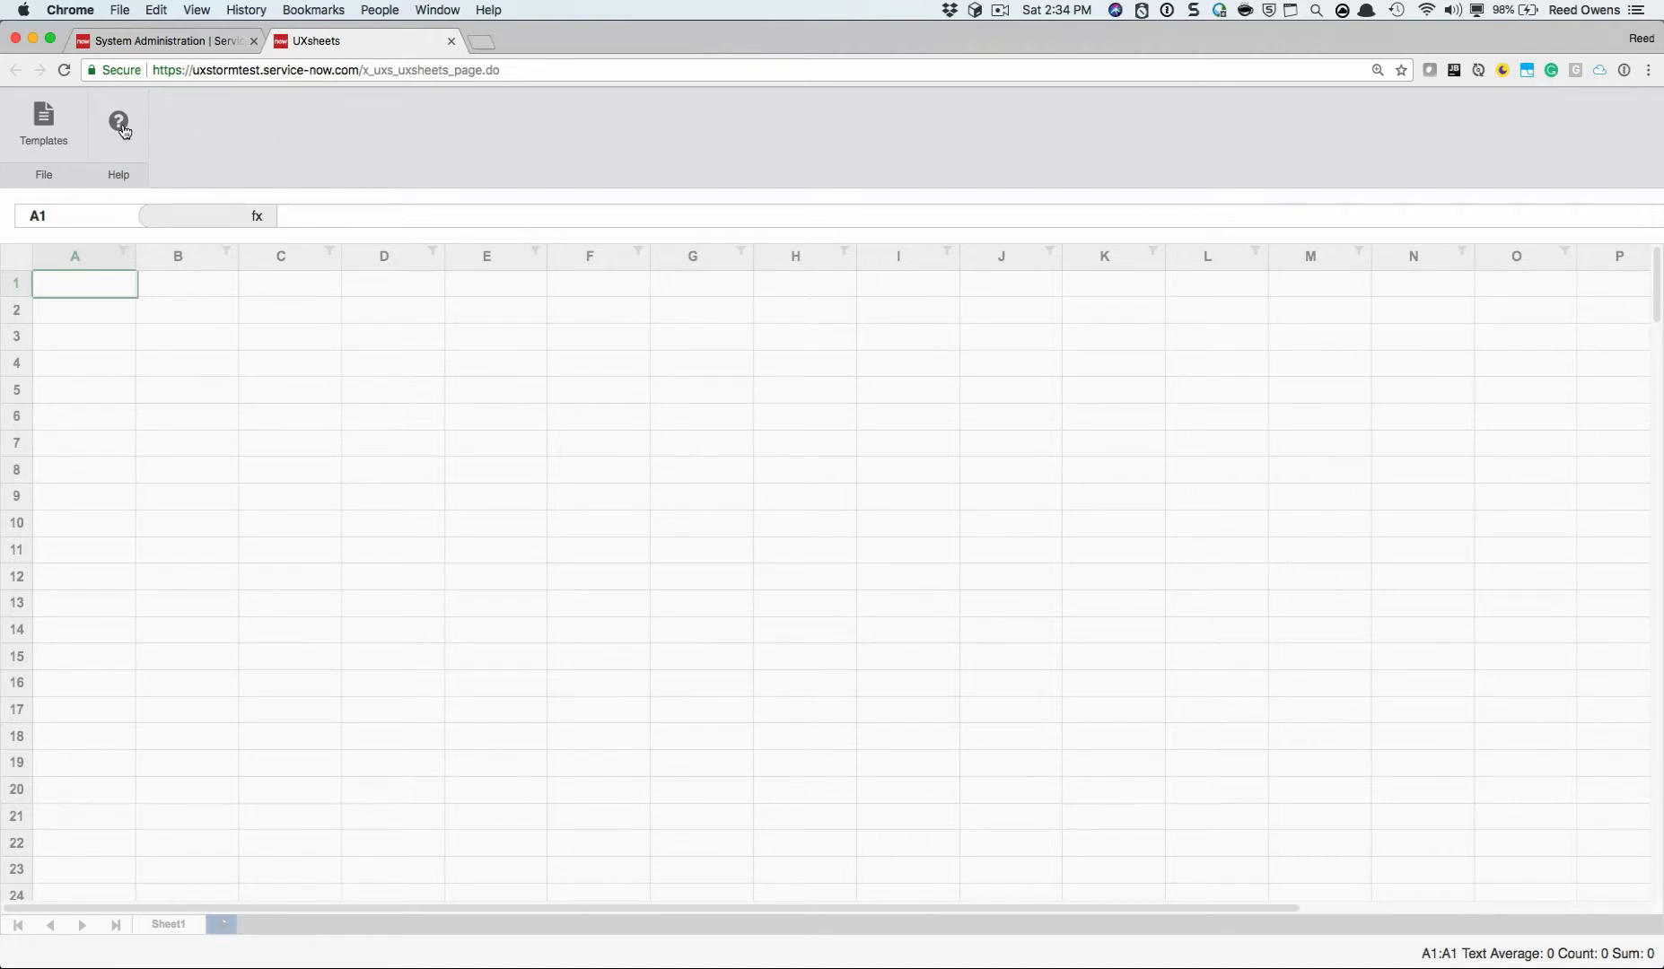
{"action": "left_click", "coordinate": [54, 128]}
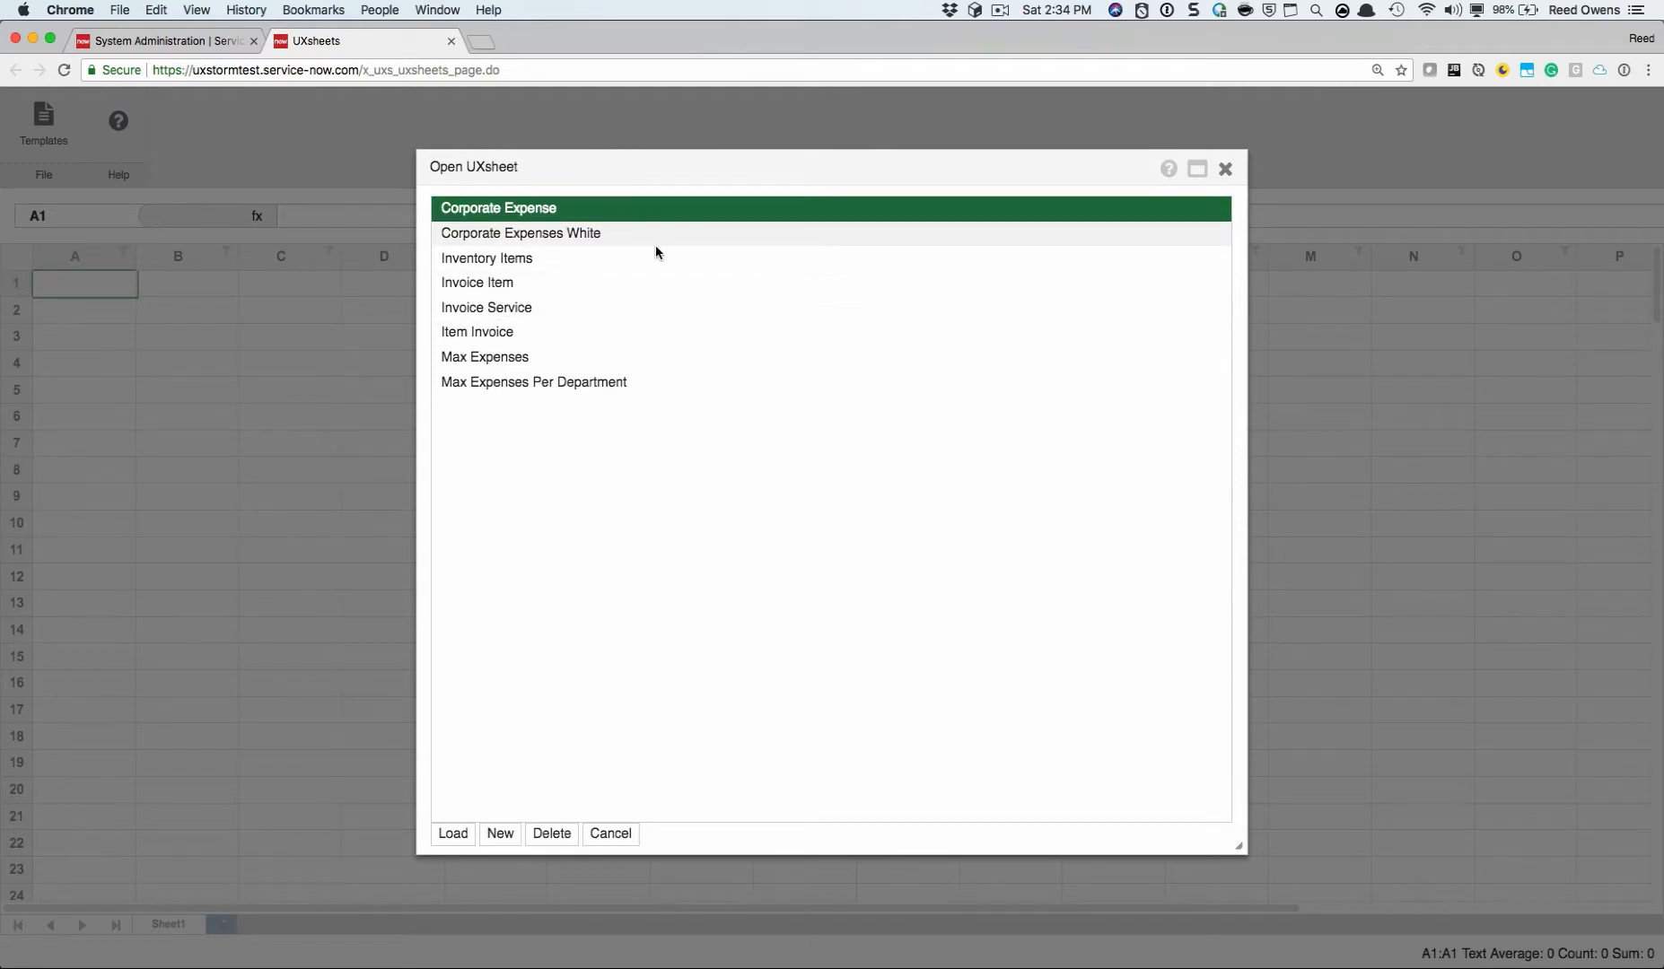
{"action": "left_click", "coordinate": [499, 835]}
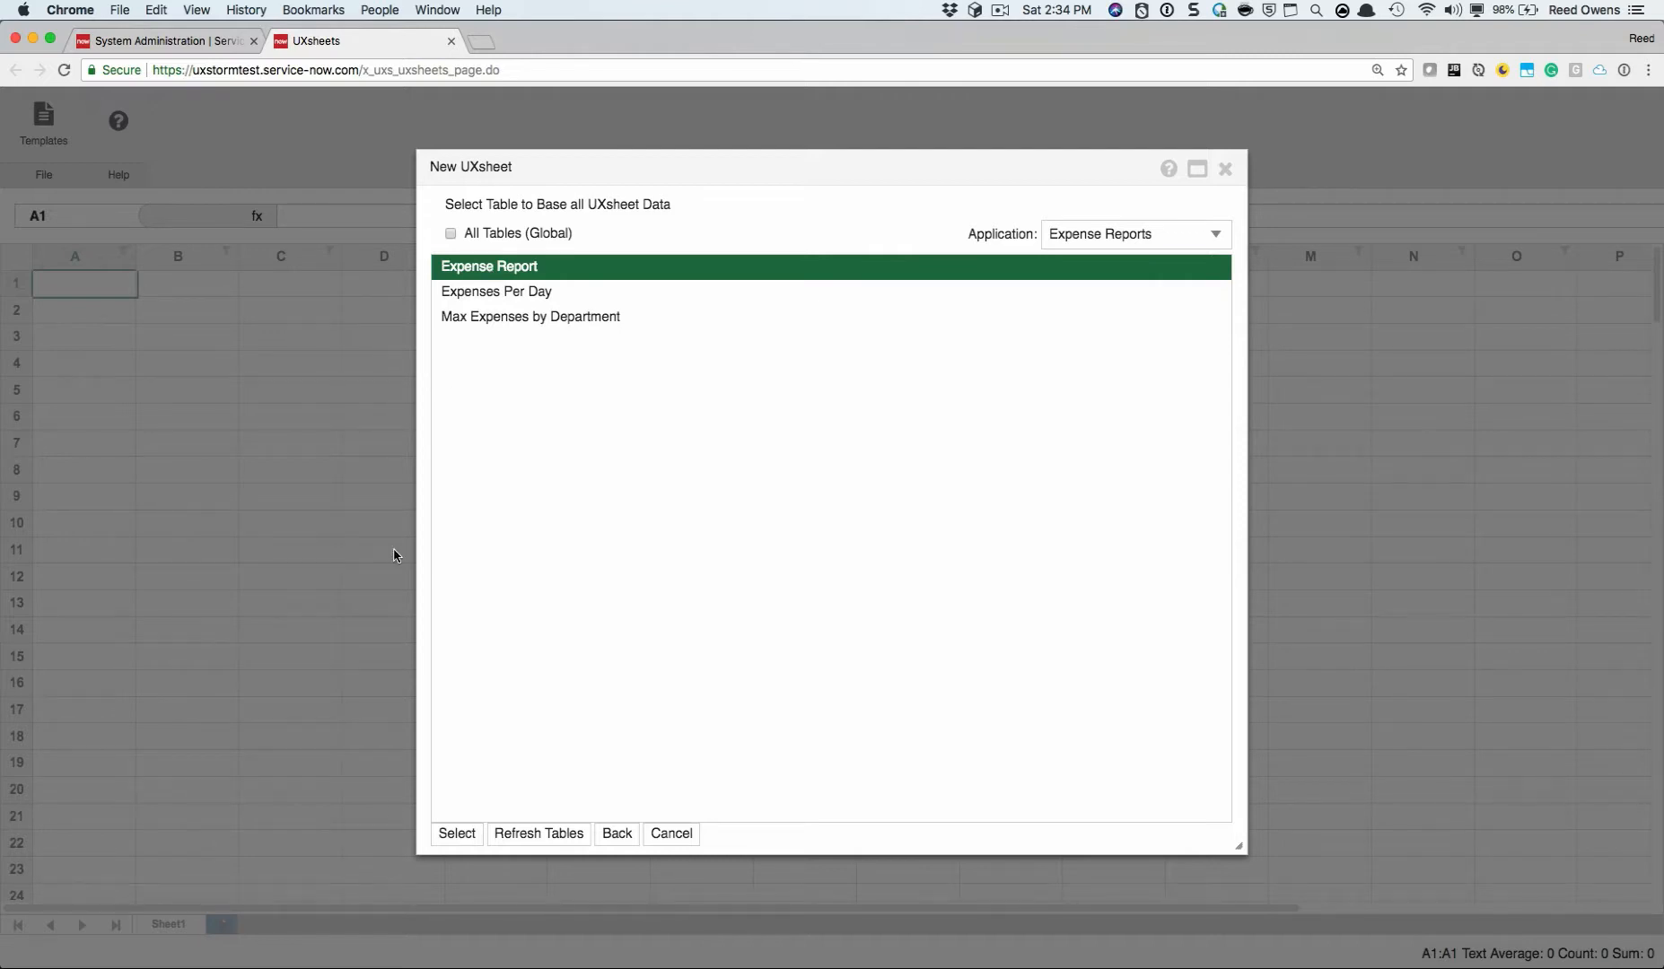
{"action": "left_click", "coordinate": [449, 839]}
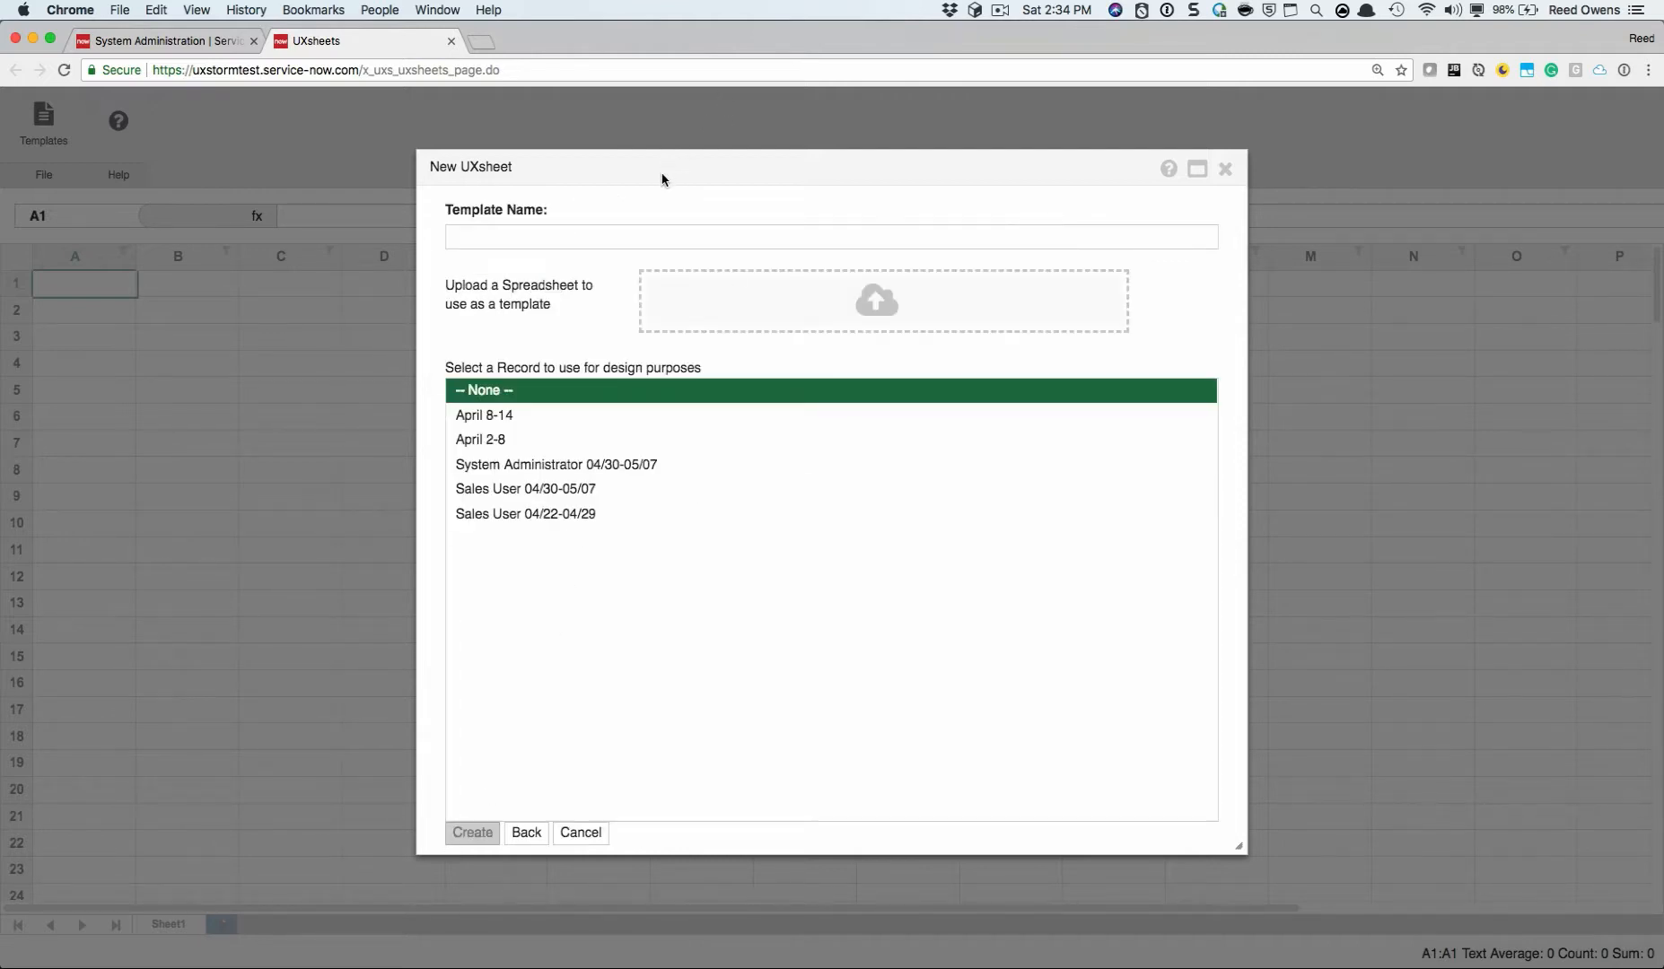
Name the new template Demo ExpenseReport
{"action": "left_click", "coordinate": [613, 231]}
{"action": "type", "text": "De"}
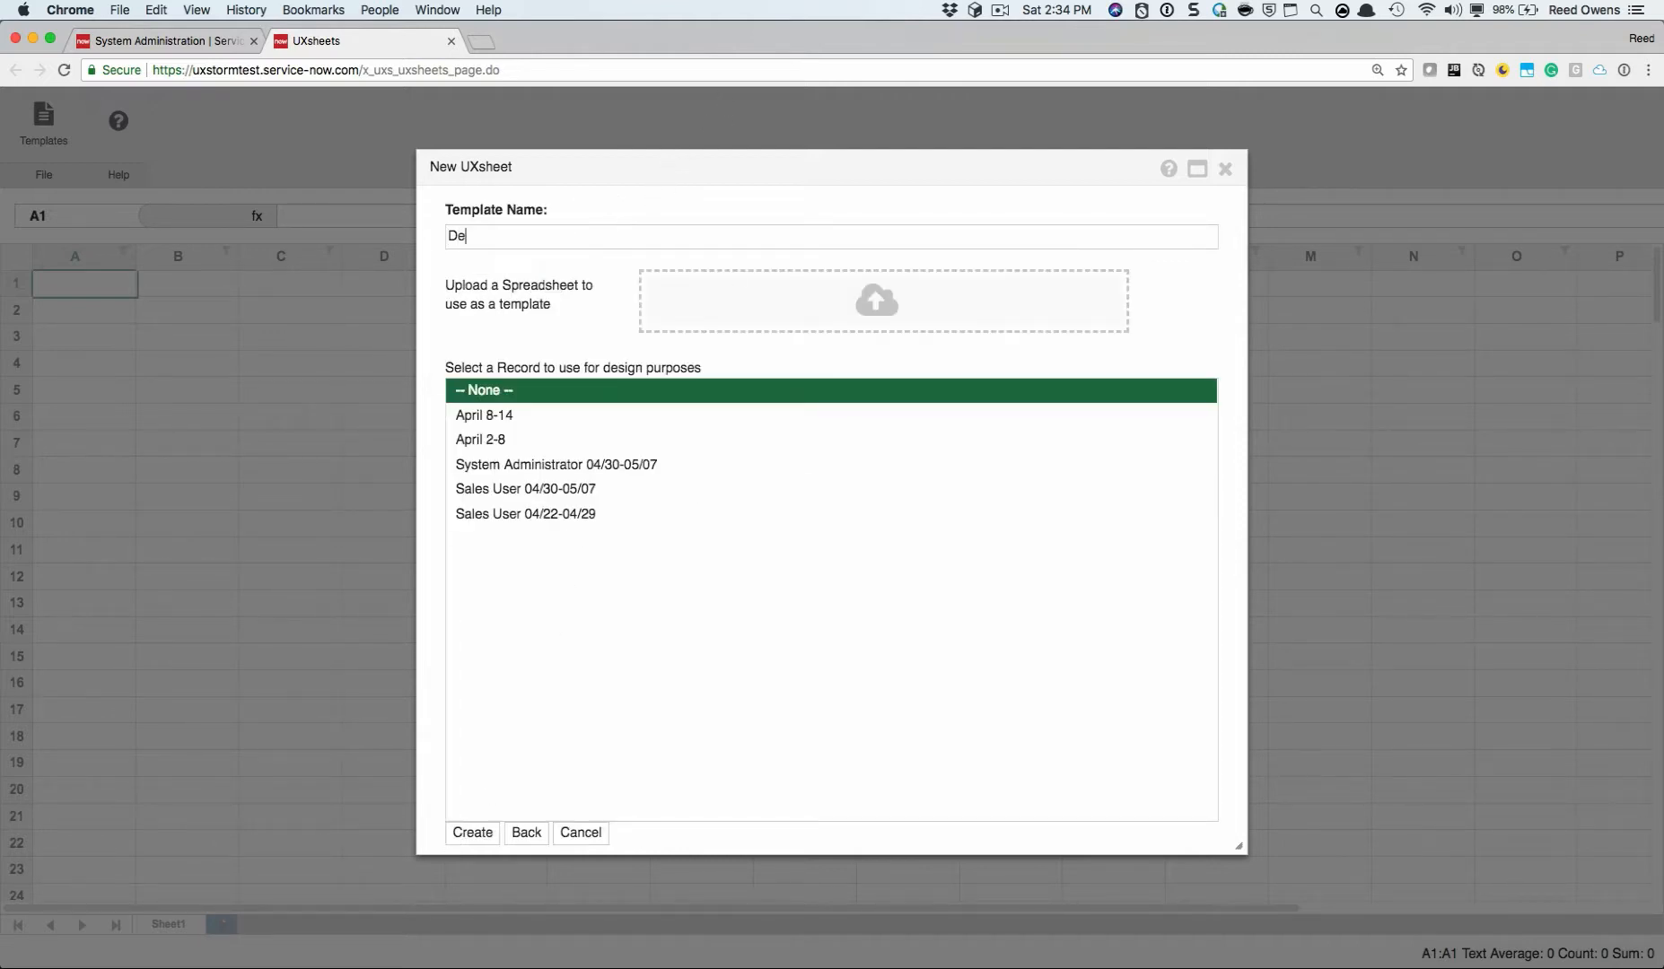
{"action": "type", "text": "mo ExpenseReport"}
Create the template from the uploaded Corporate Expense Report.xlsx, with Sales User 04/30-05/07 as the design record
{"action": "left_click", "coordinate": [984, 305]}
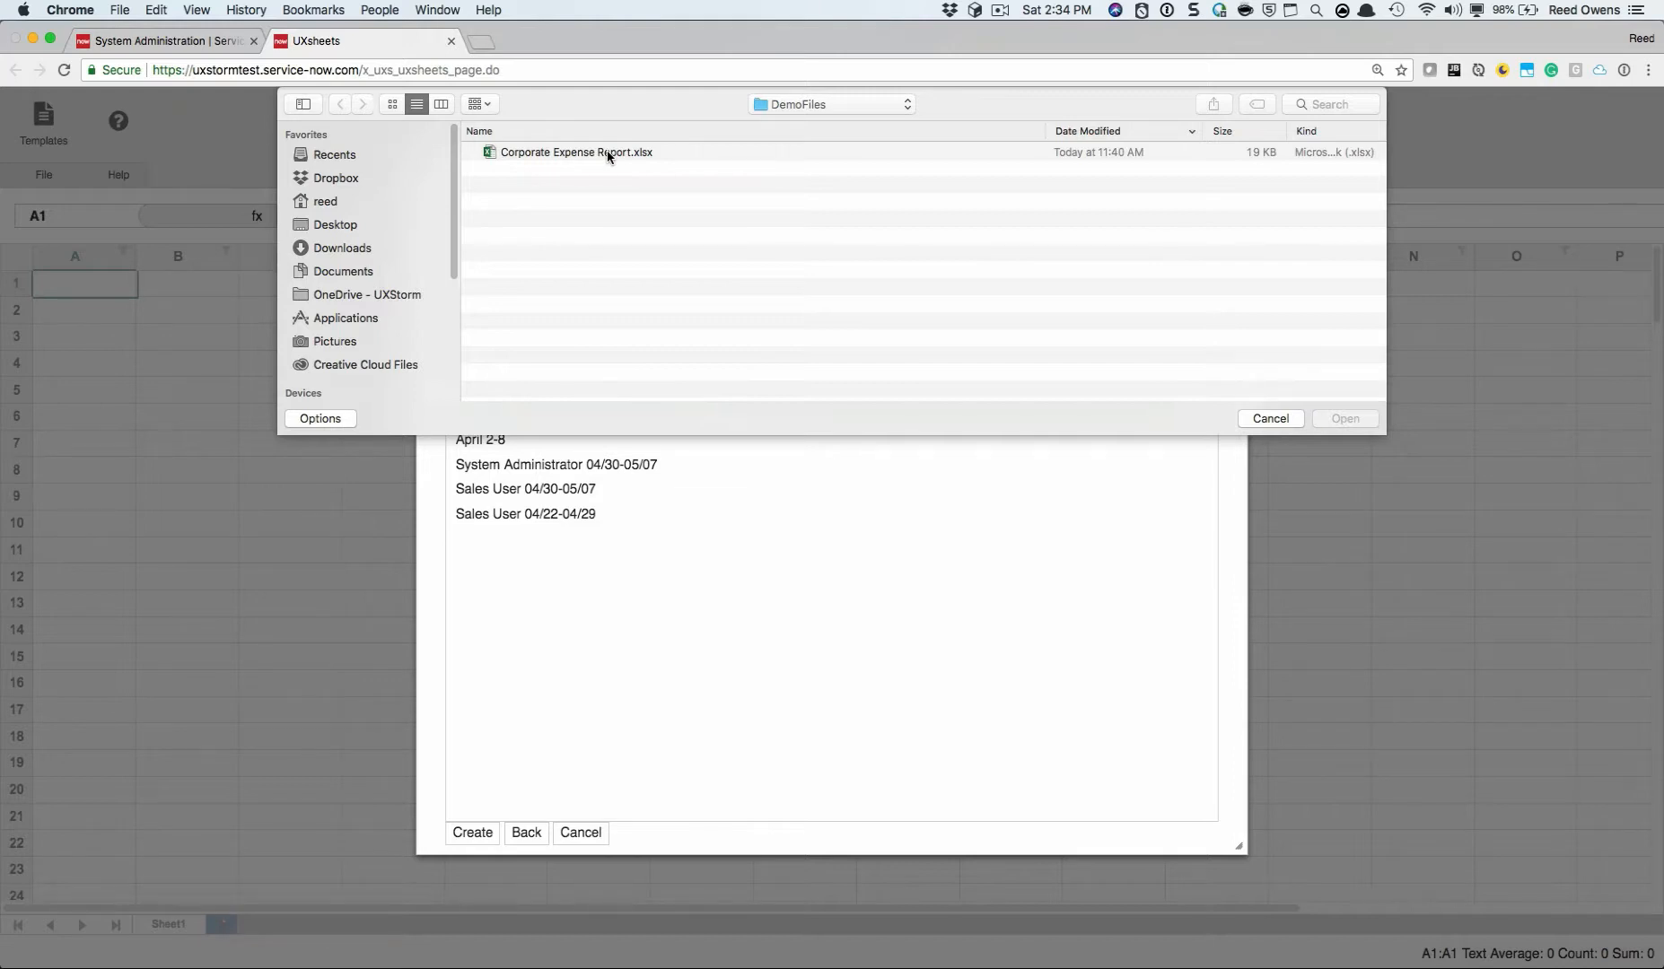
{"action": "key", "text": "super+Tab"}
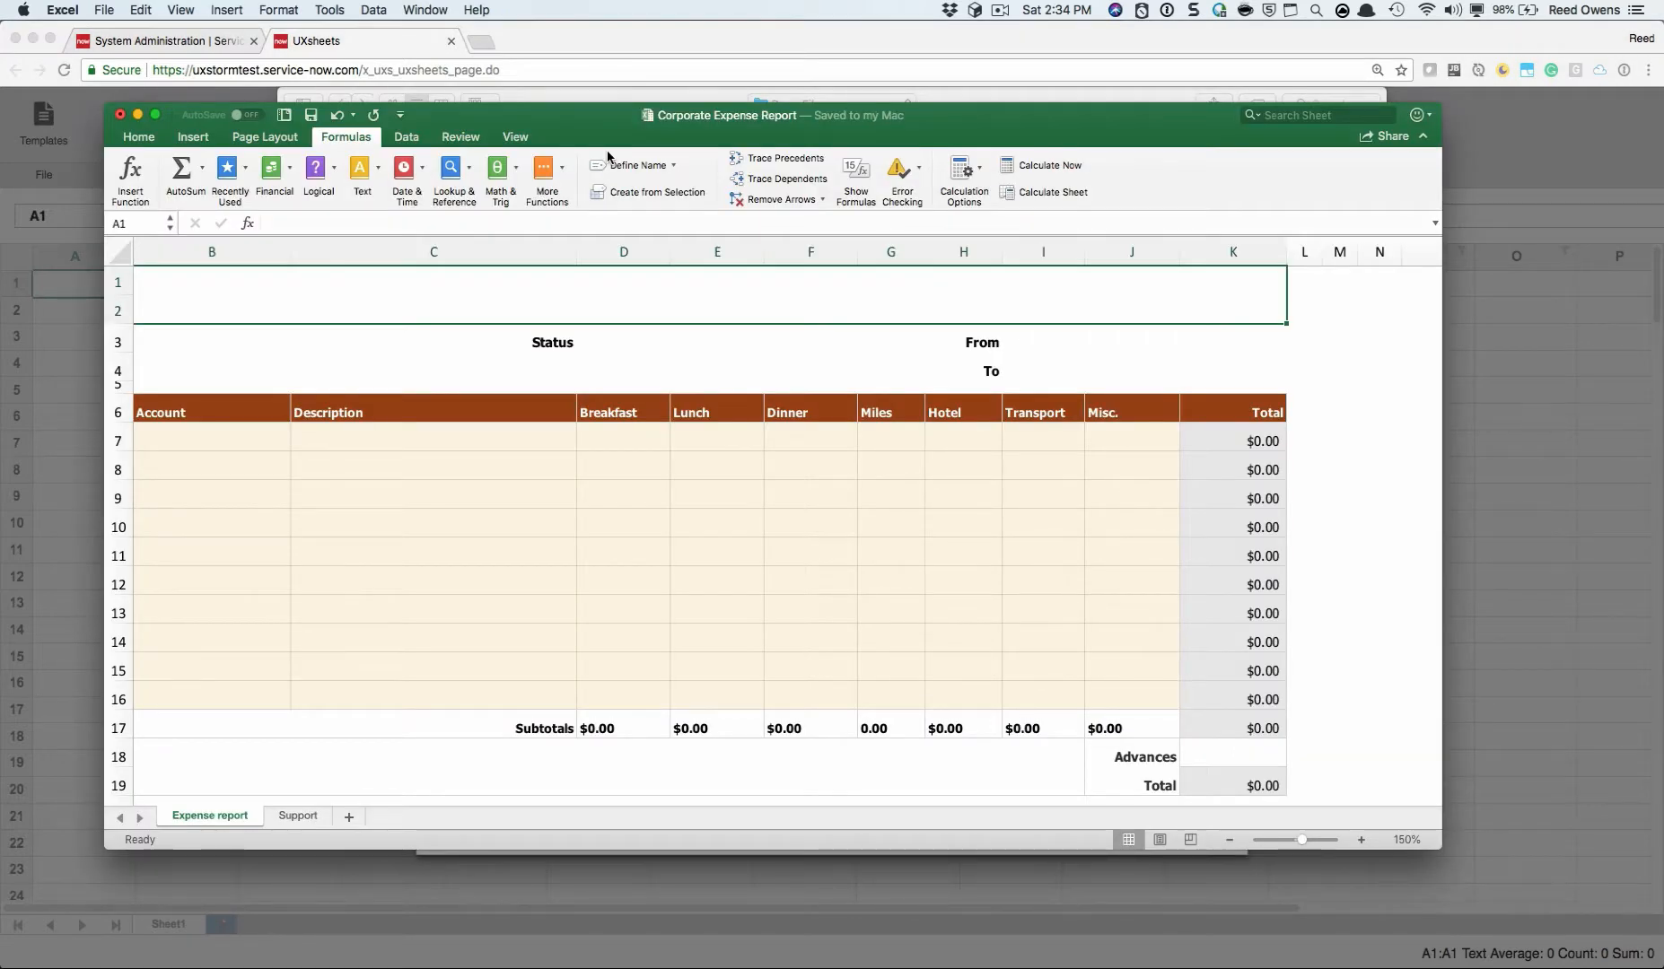
{"action": "key", "text": "super+Tab"}
{"action": "left_click", "coordinate": [608, 154]}
{"action": "double_click", "coordinate": [607, 153]}
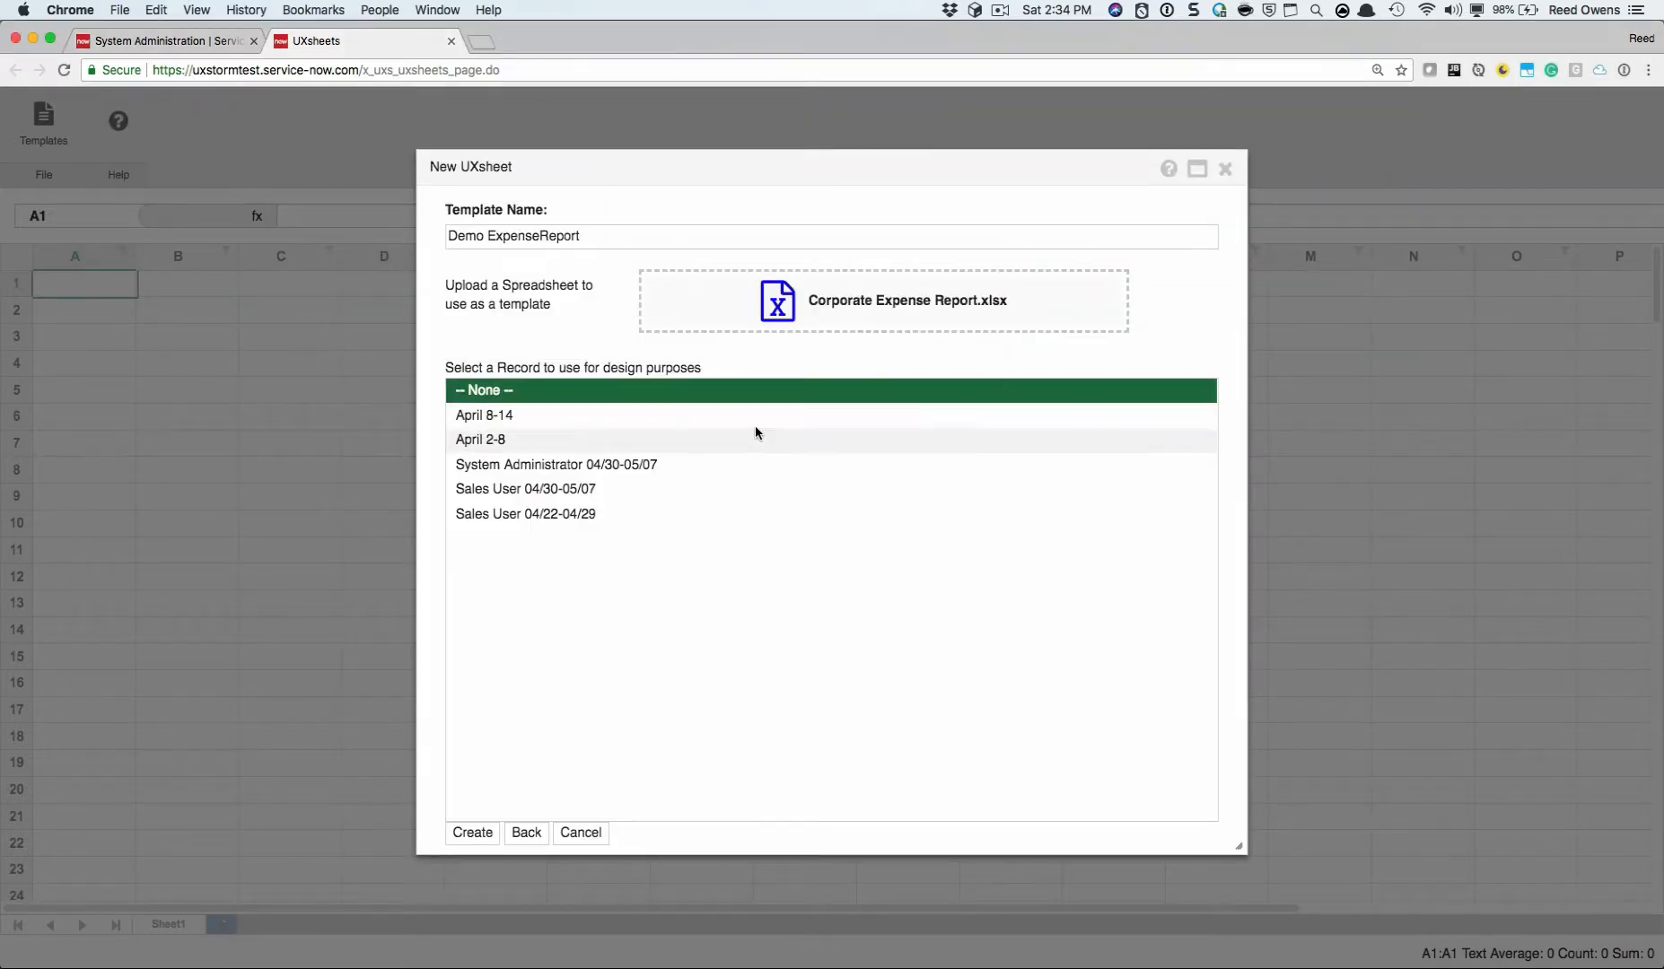
{"action": "left_click", "coordinate": [568, 491]}
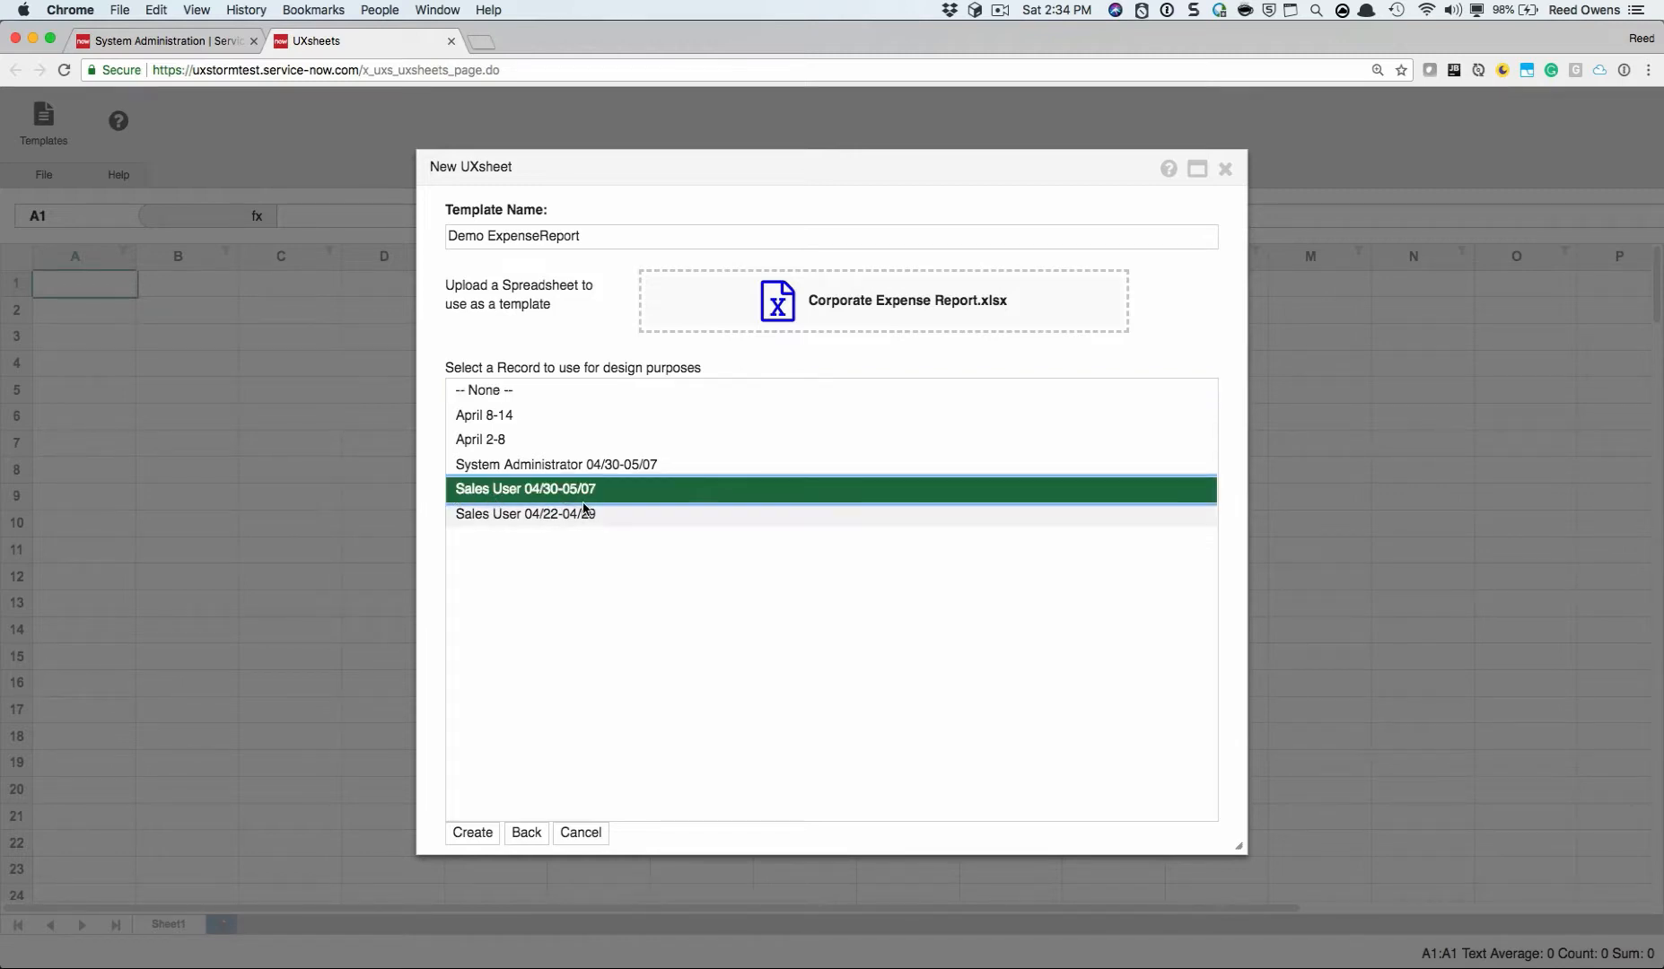
{"action": "left_click", "coordinate": [477, 834]}
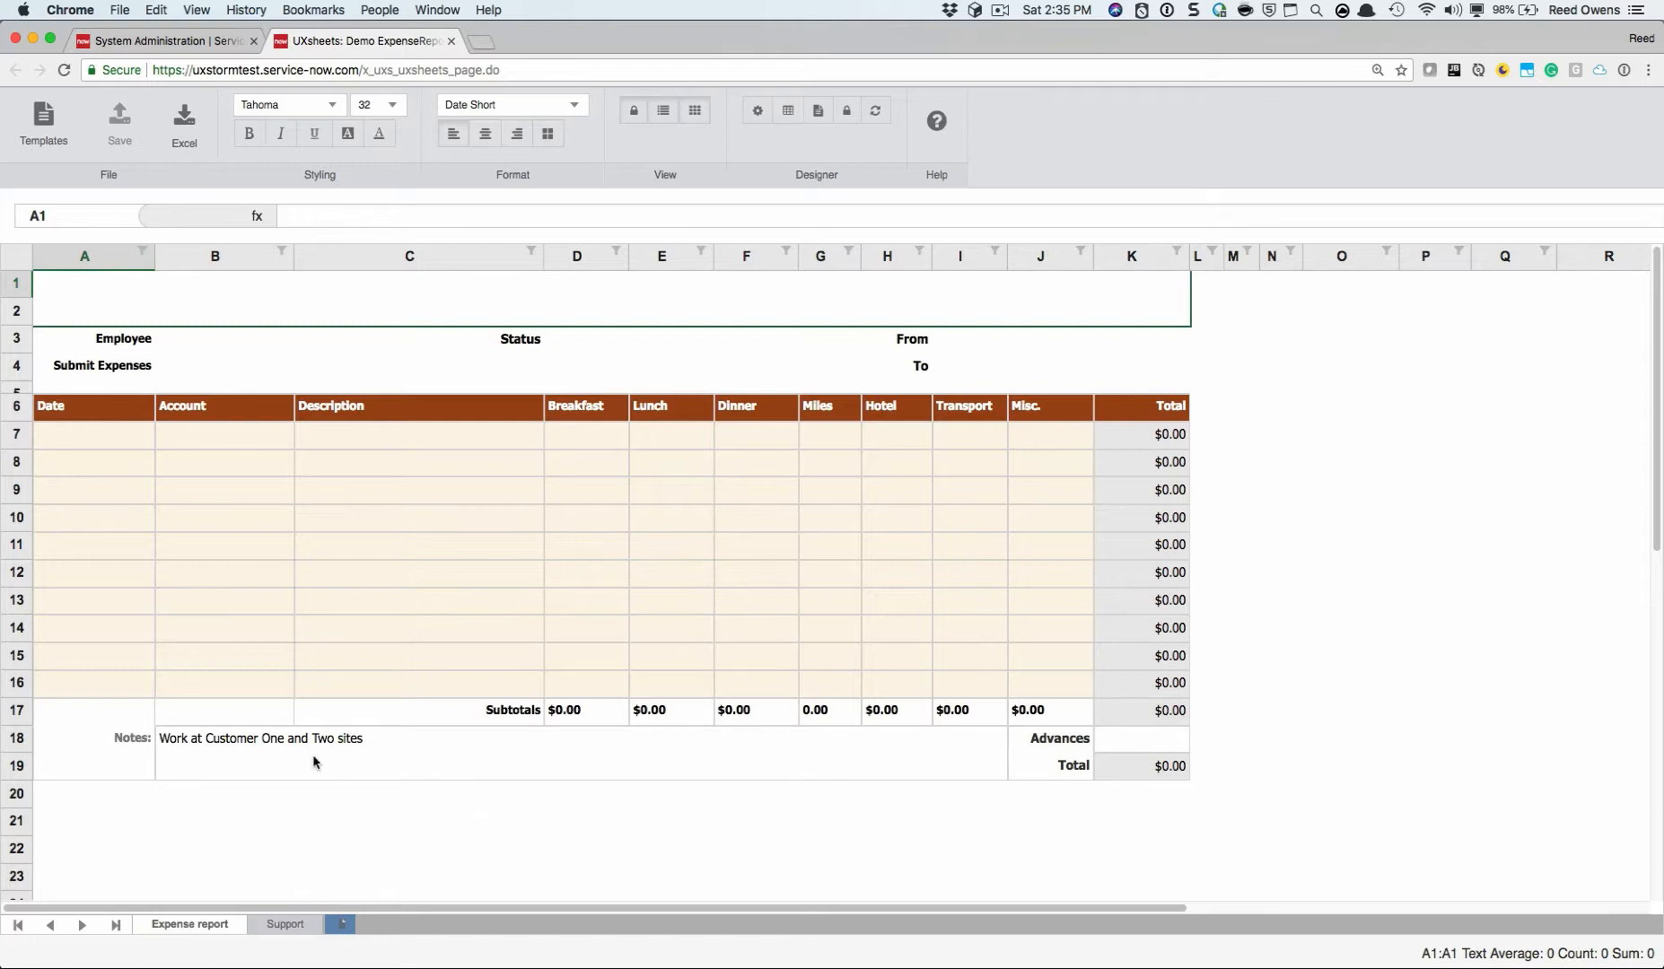
Map the merged title cell A1 to the record's Name field with a bidirectional mapping
{"action": "right_click", "coordinate": [255, 302]}
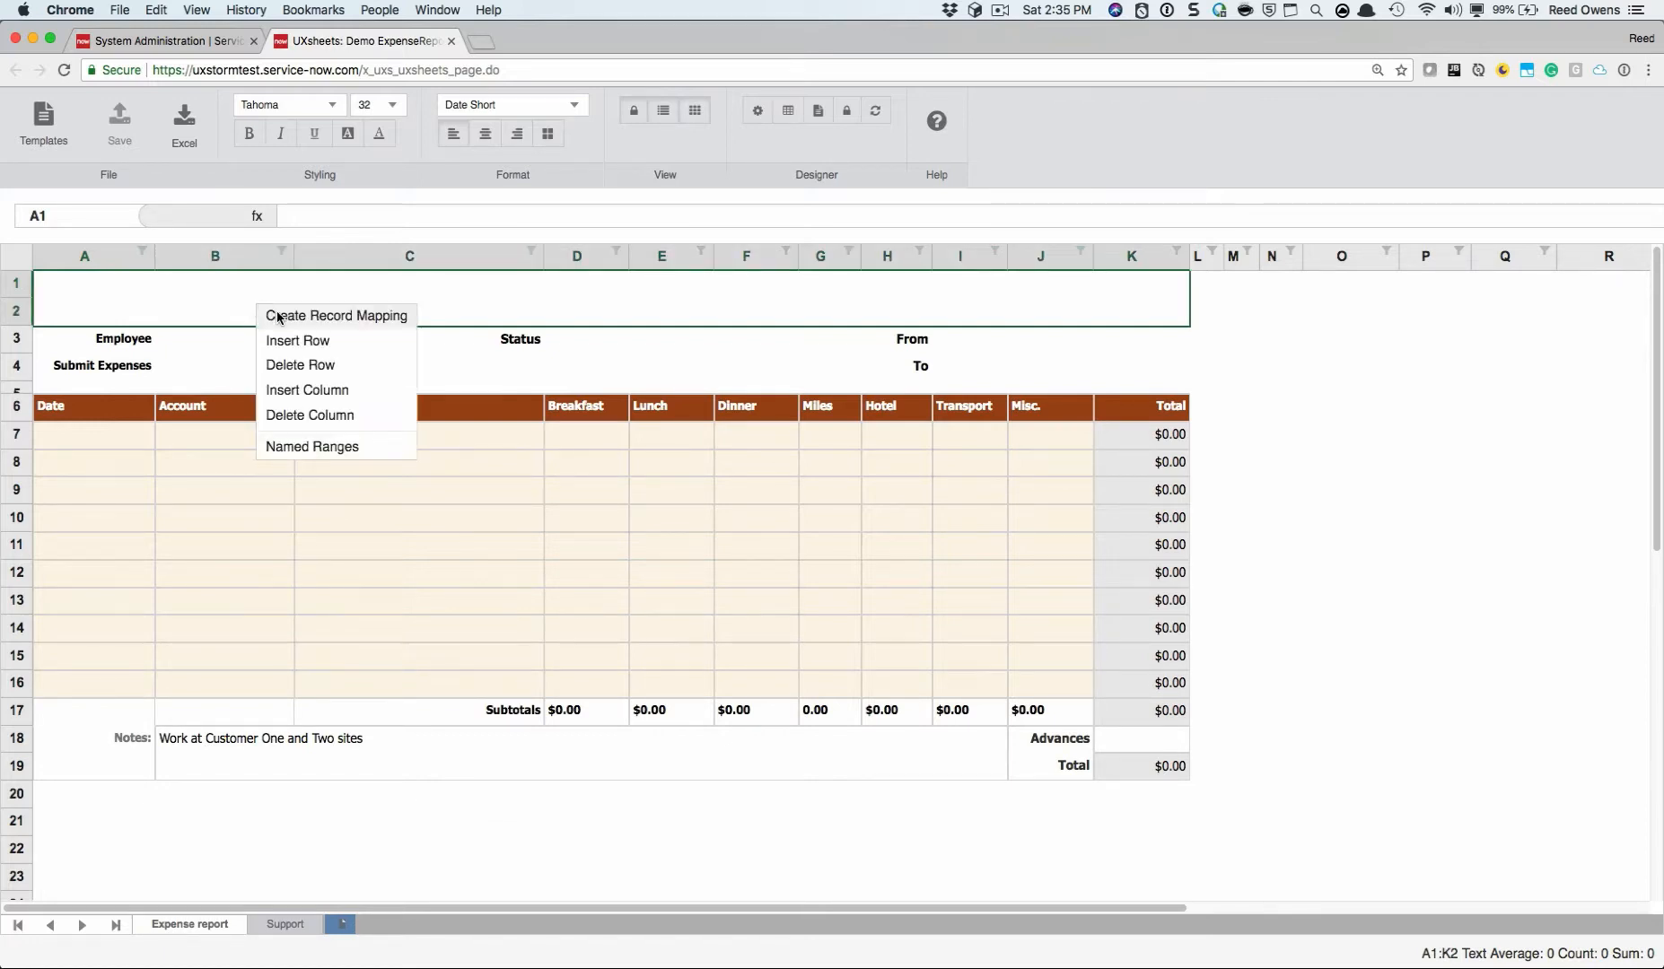
{"action": "left_click", "coordinate": [278, 317]}
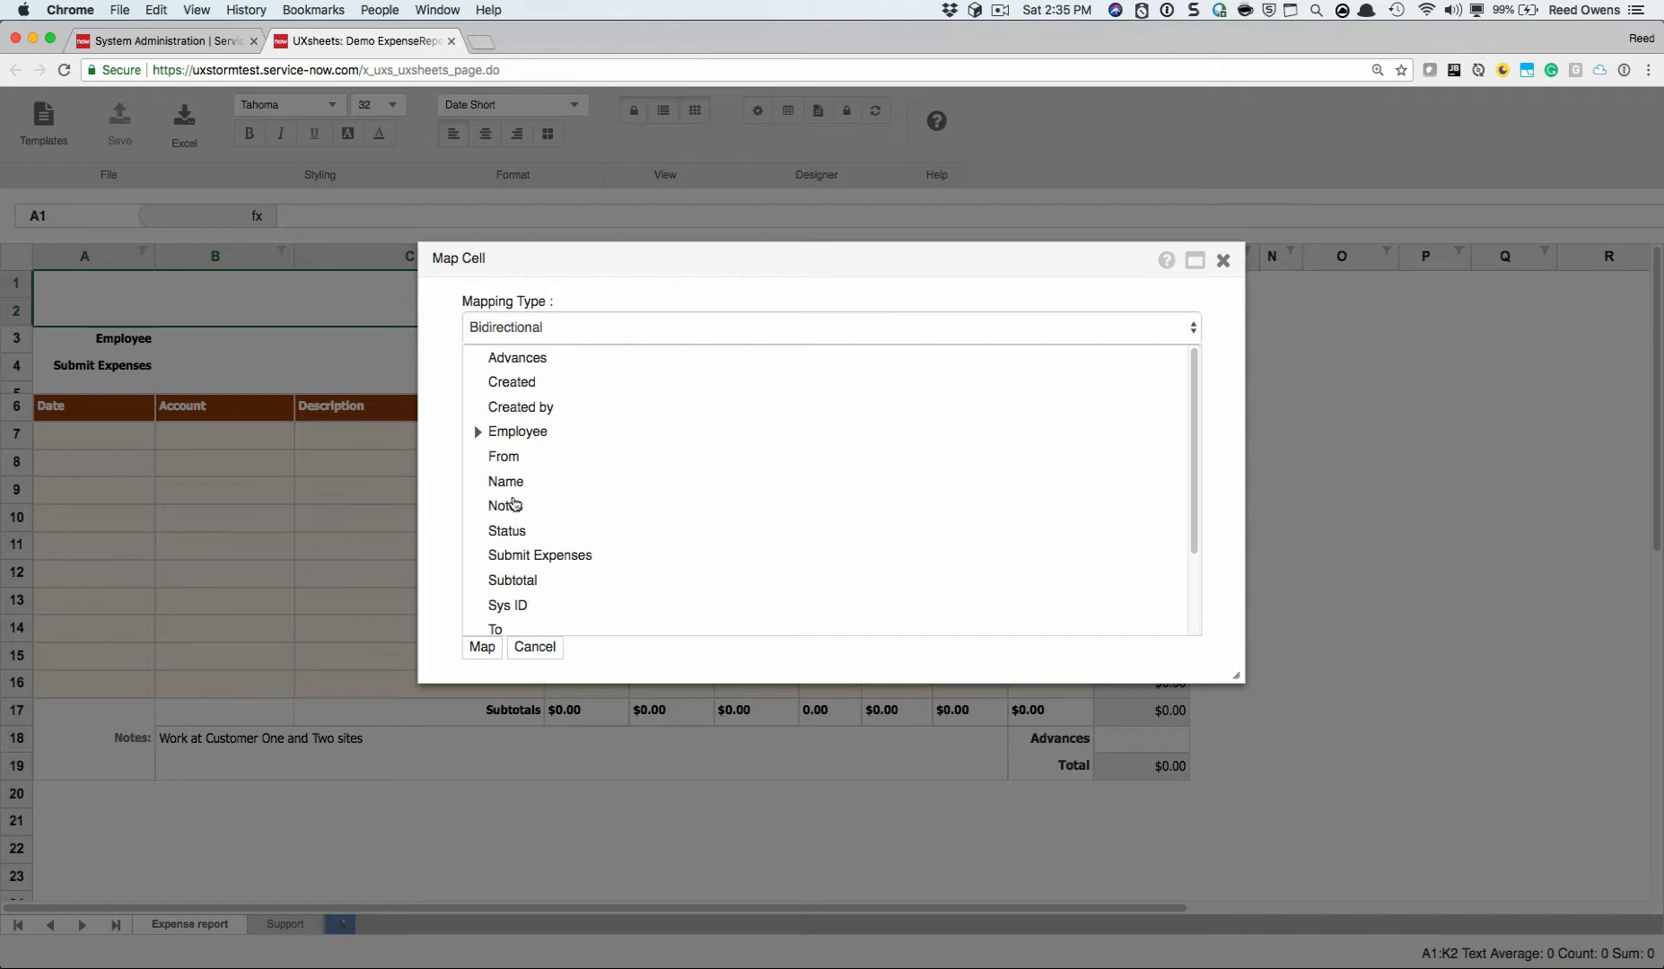
{"action": "left_click", "coordinate": [514, 483]}
{"action": "left_click", "coordinate": [482, 646]}
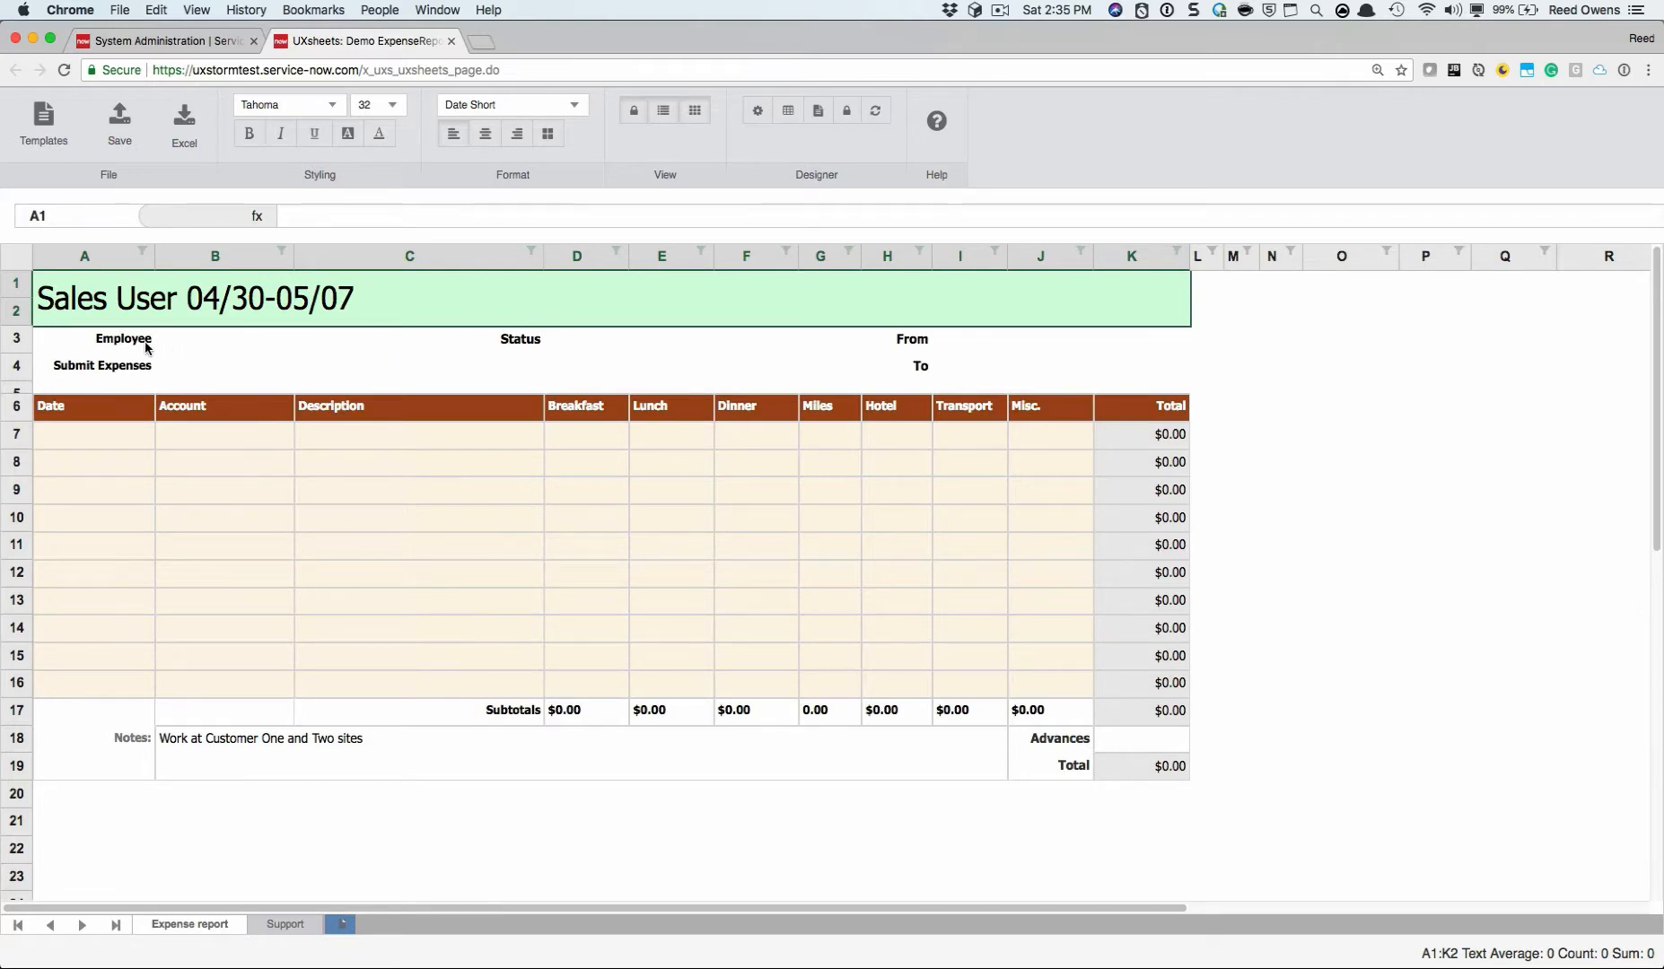
Map cell B3 beside the Employee label to the record's Employee field with a bidirectional mapping
{"action": "right_click", "coordinate": [189, 344]}
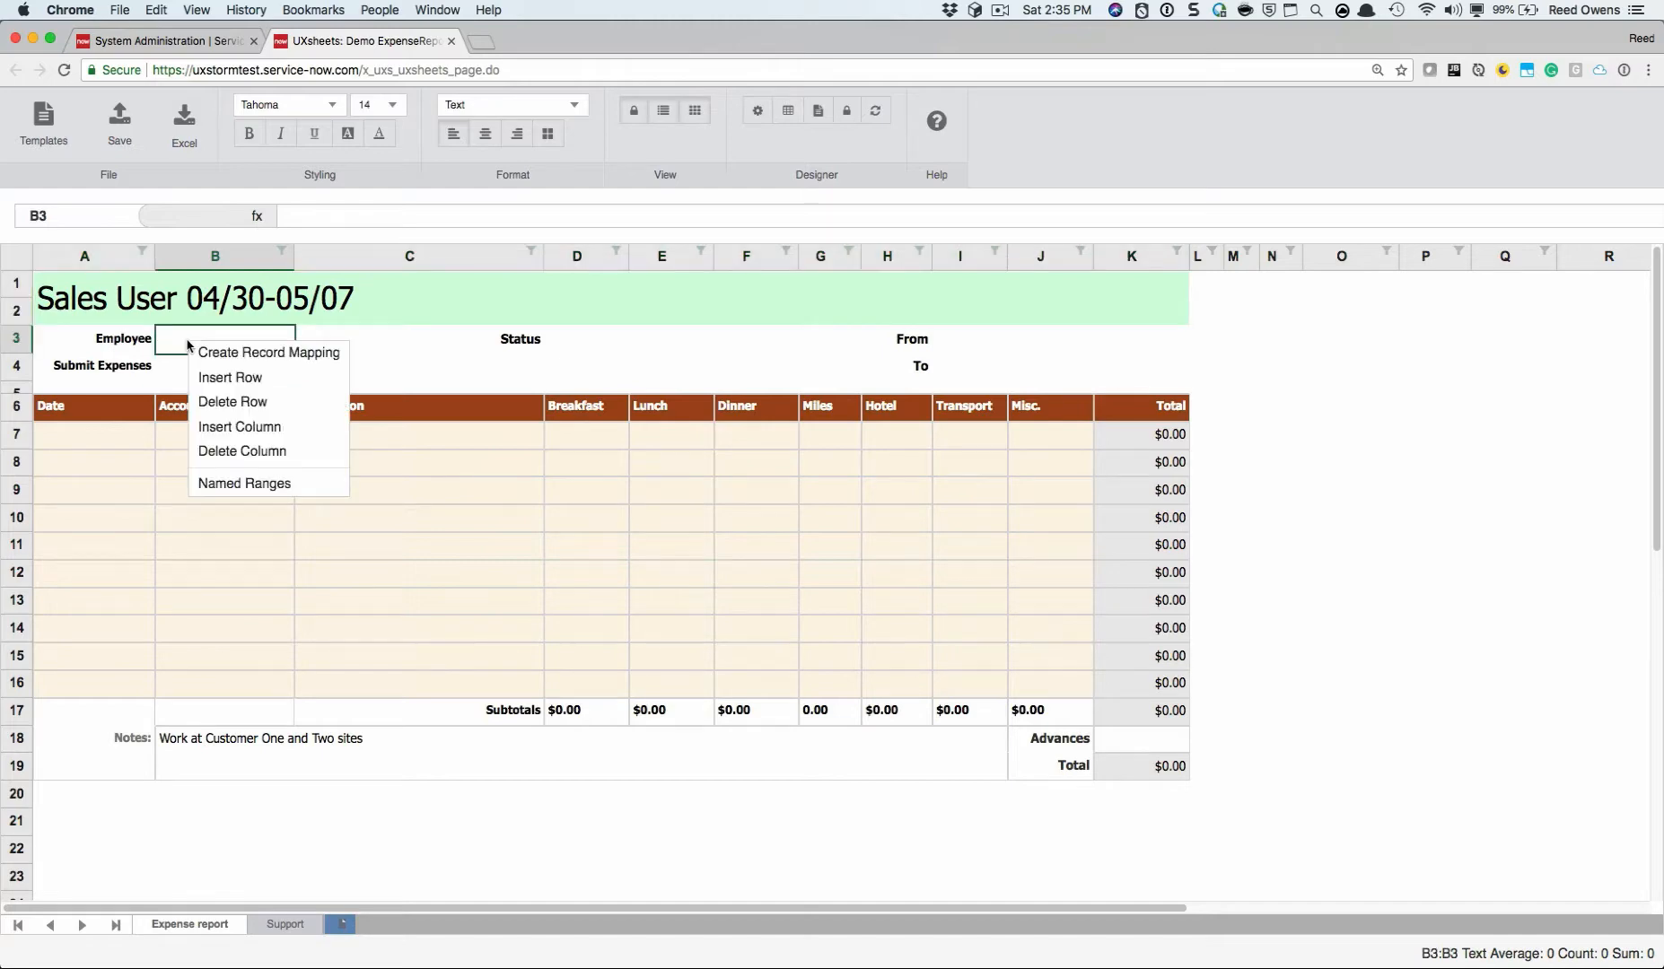
{"action": "left_click", "coordinate": [237, 353]}
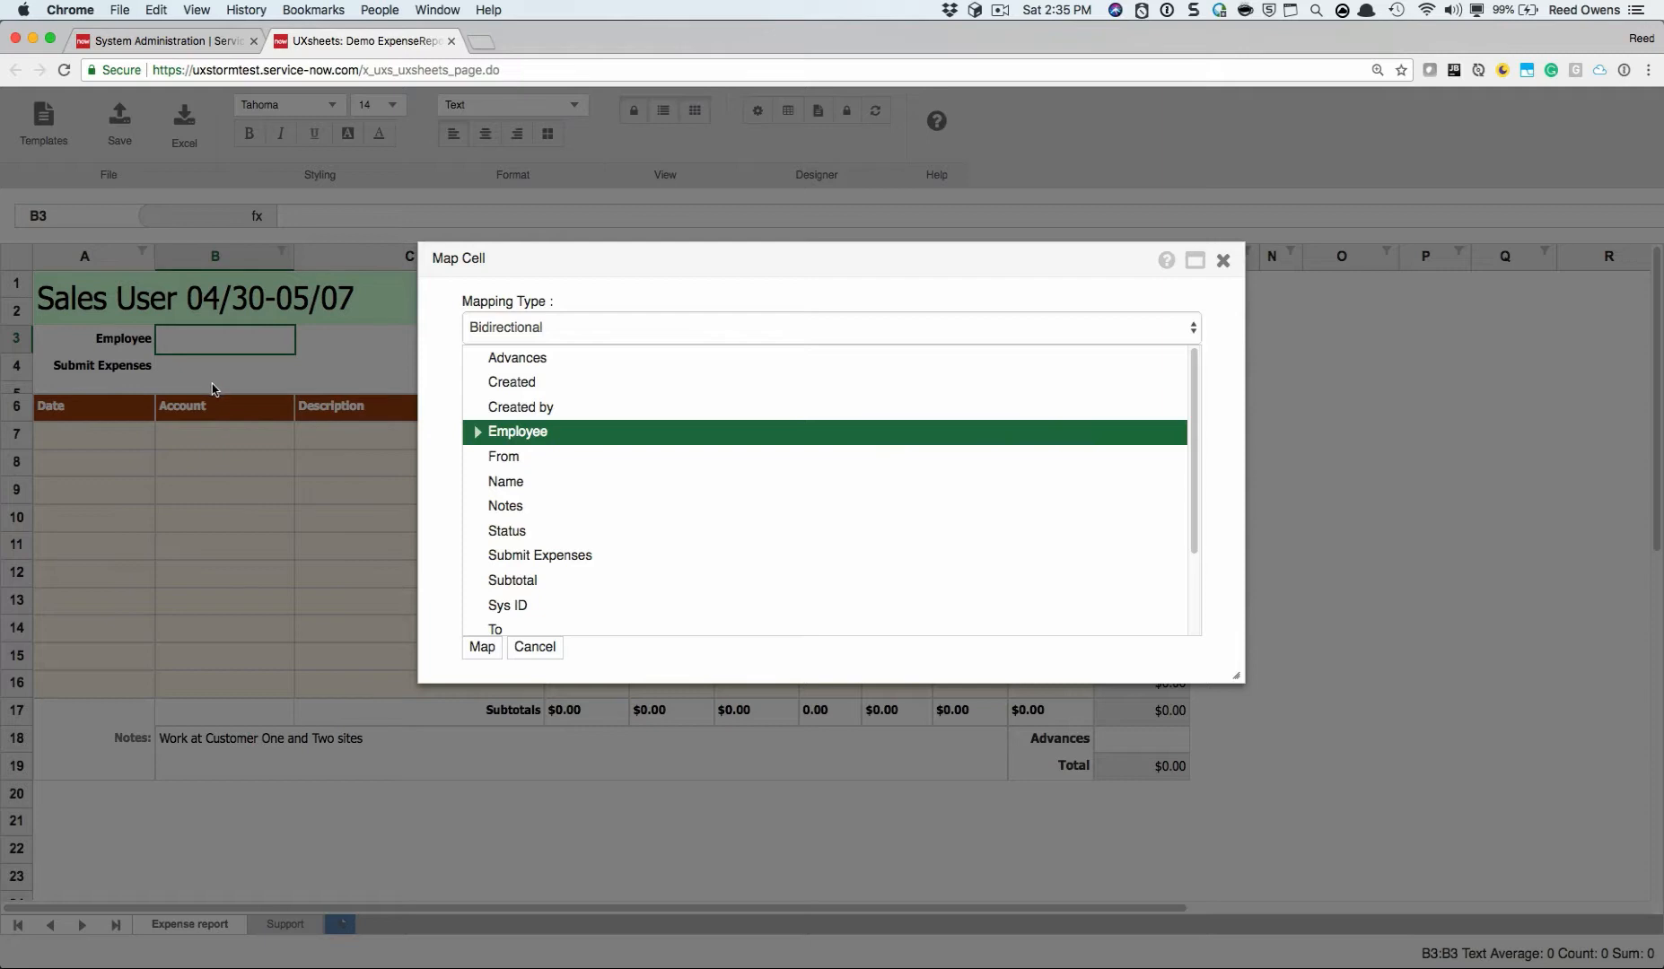
{"action": "left_click", "coordinate": [478, 437]}
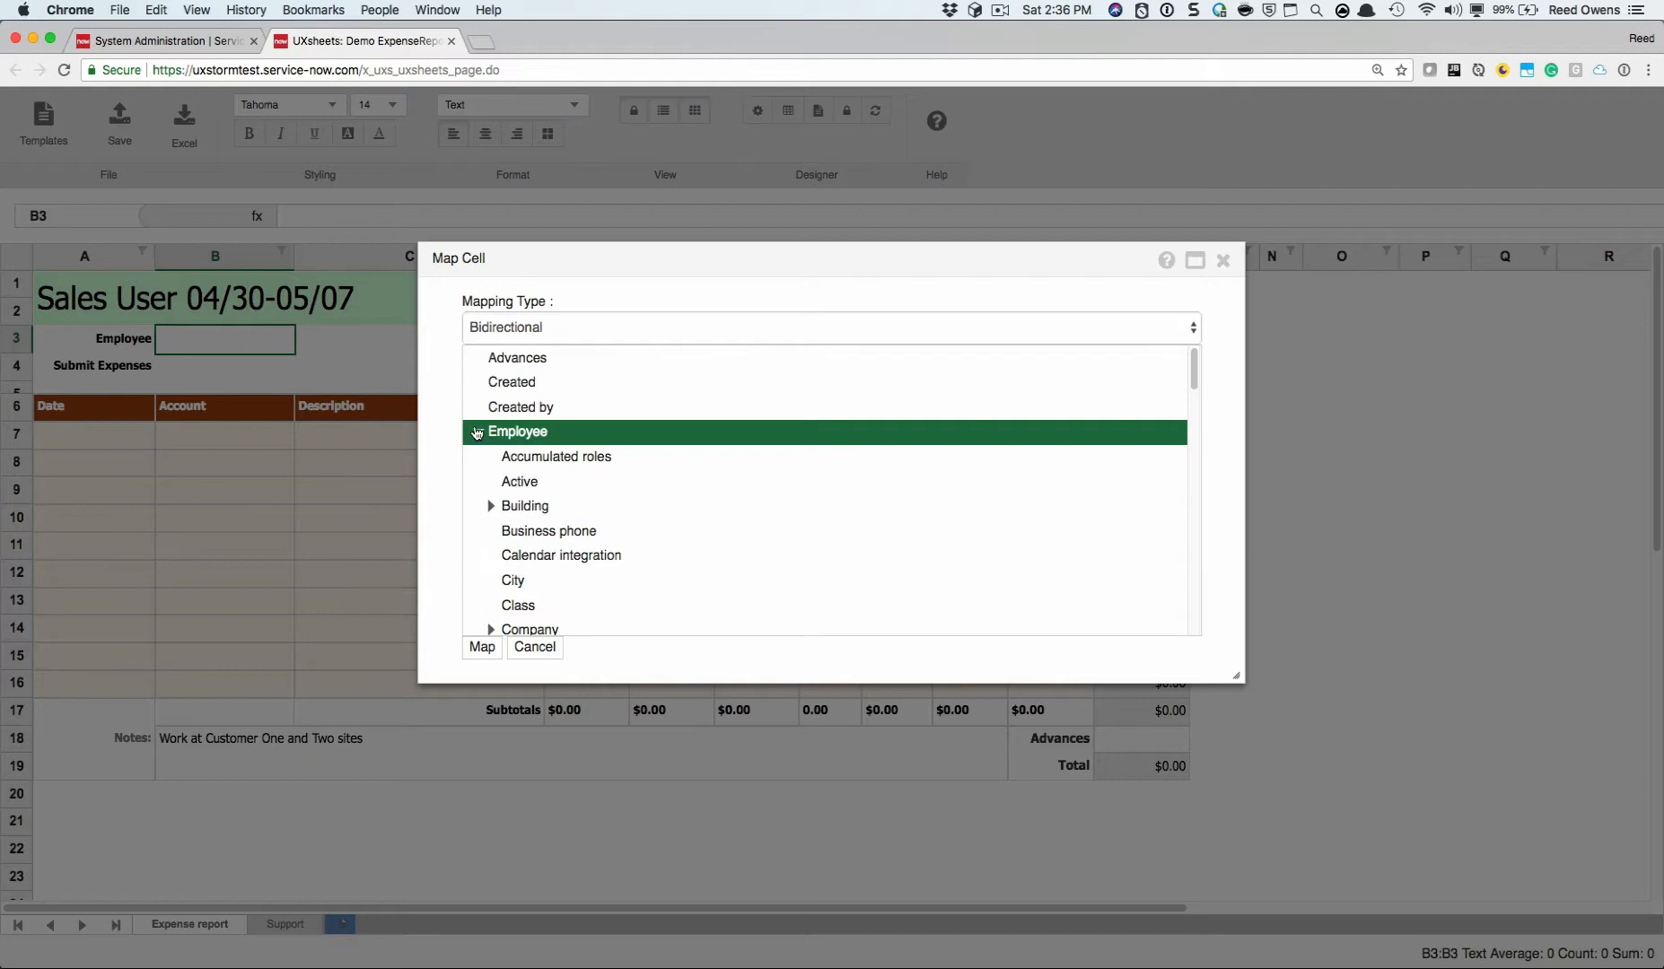
{"action": "left_click", "coordinate": [477, 431]}
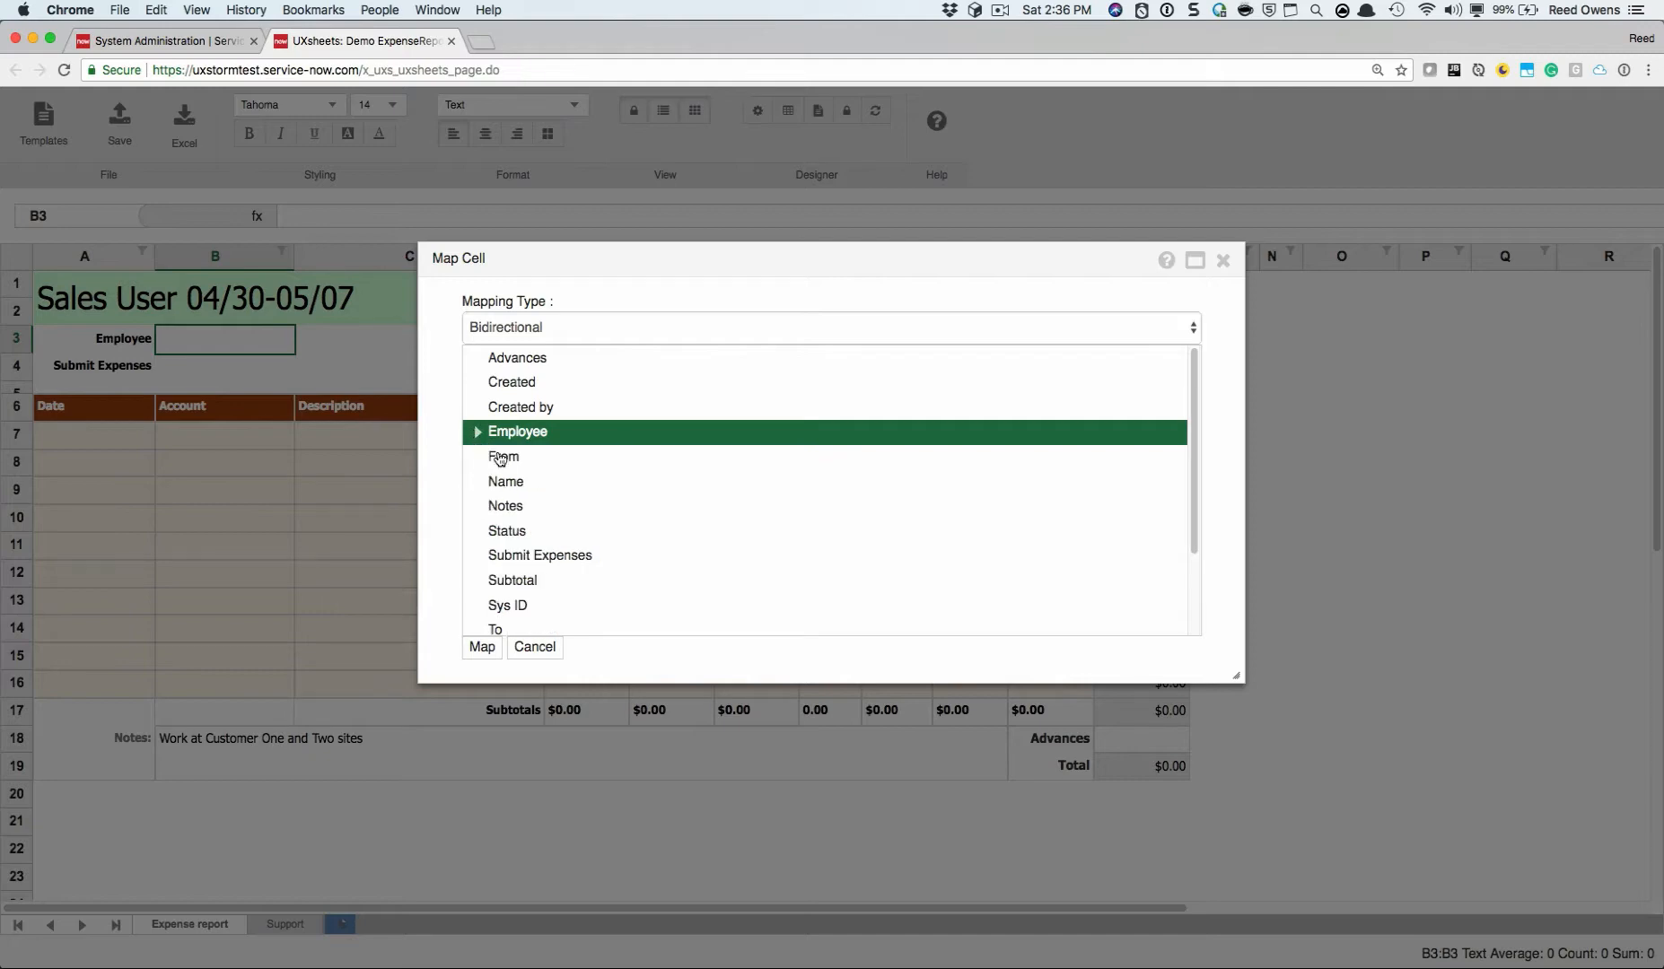
{"action": "left_click", "coordinate": [483, 647]}
Map cell B4 beside the Submit Expenses label to the Submit Expenses field bidirectionally
{"action": "left_click", "coordinate": [193, 376]}
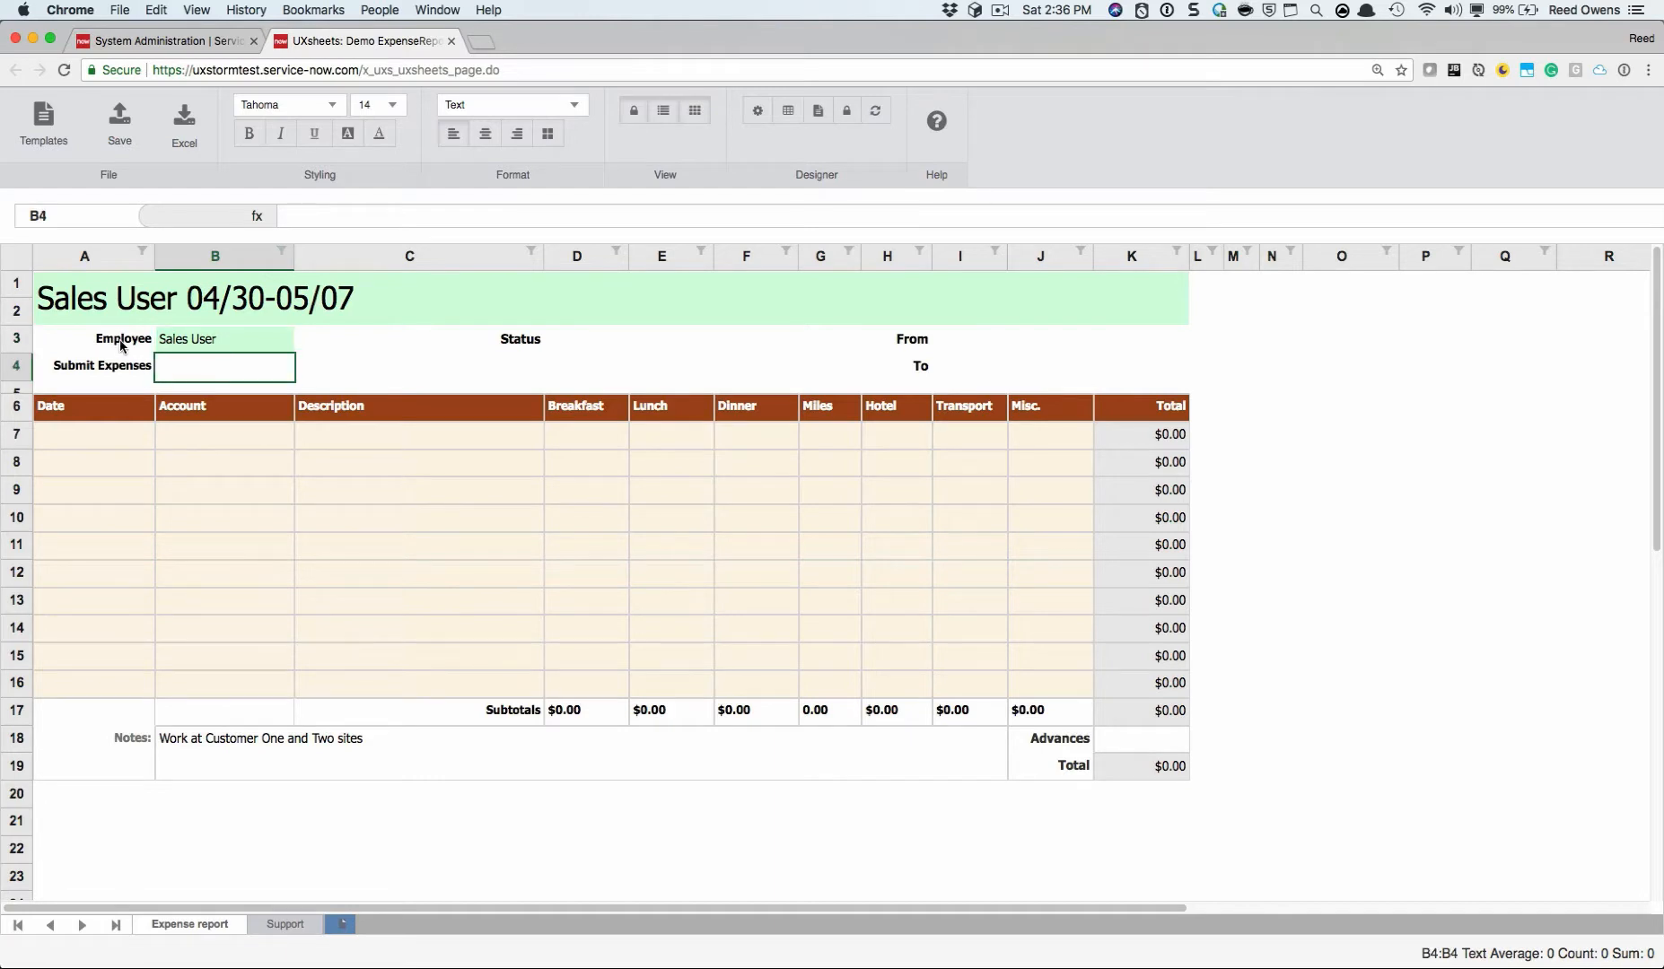
{"action": "right_click", "coordinate": [198, 377]}
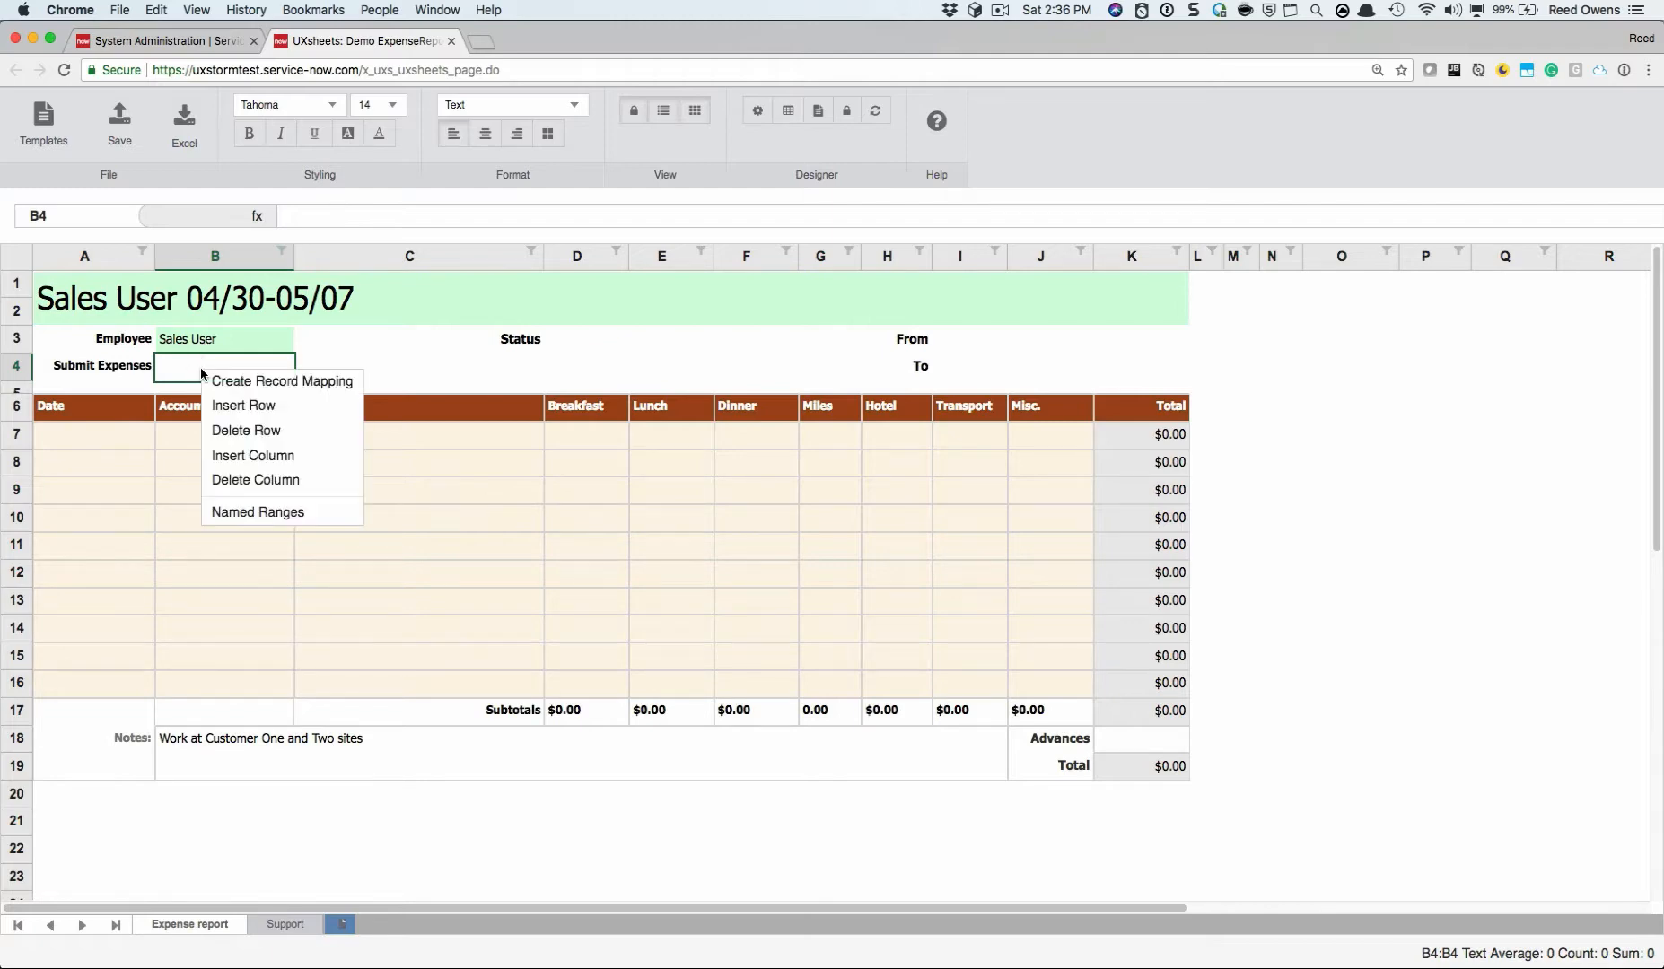
{"action": "left_click", "coordinate": [243, 381]}
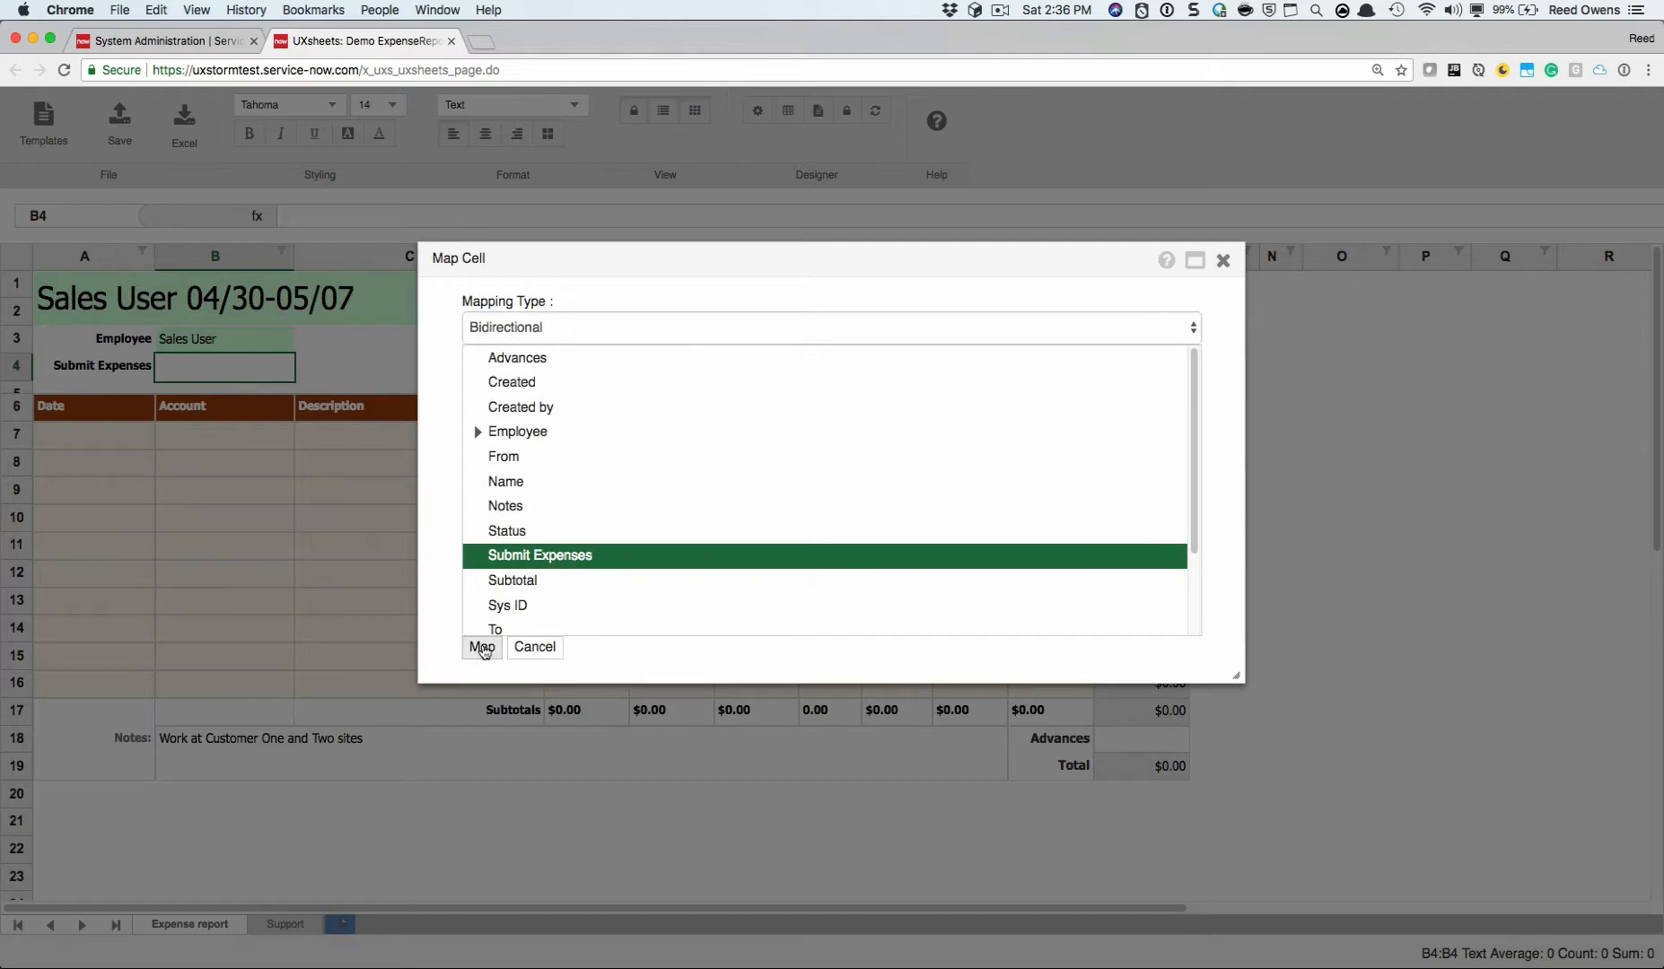
{"action": "left_click", "coordinate": [482, 647]}
Map the merged cell D3 beside the Status label to the Status field bidirectionally
{"action": "left_click", "coordinate": [606, 334]}
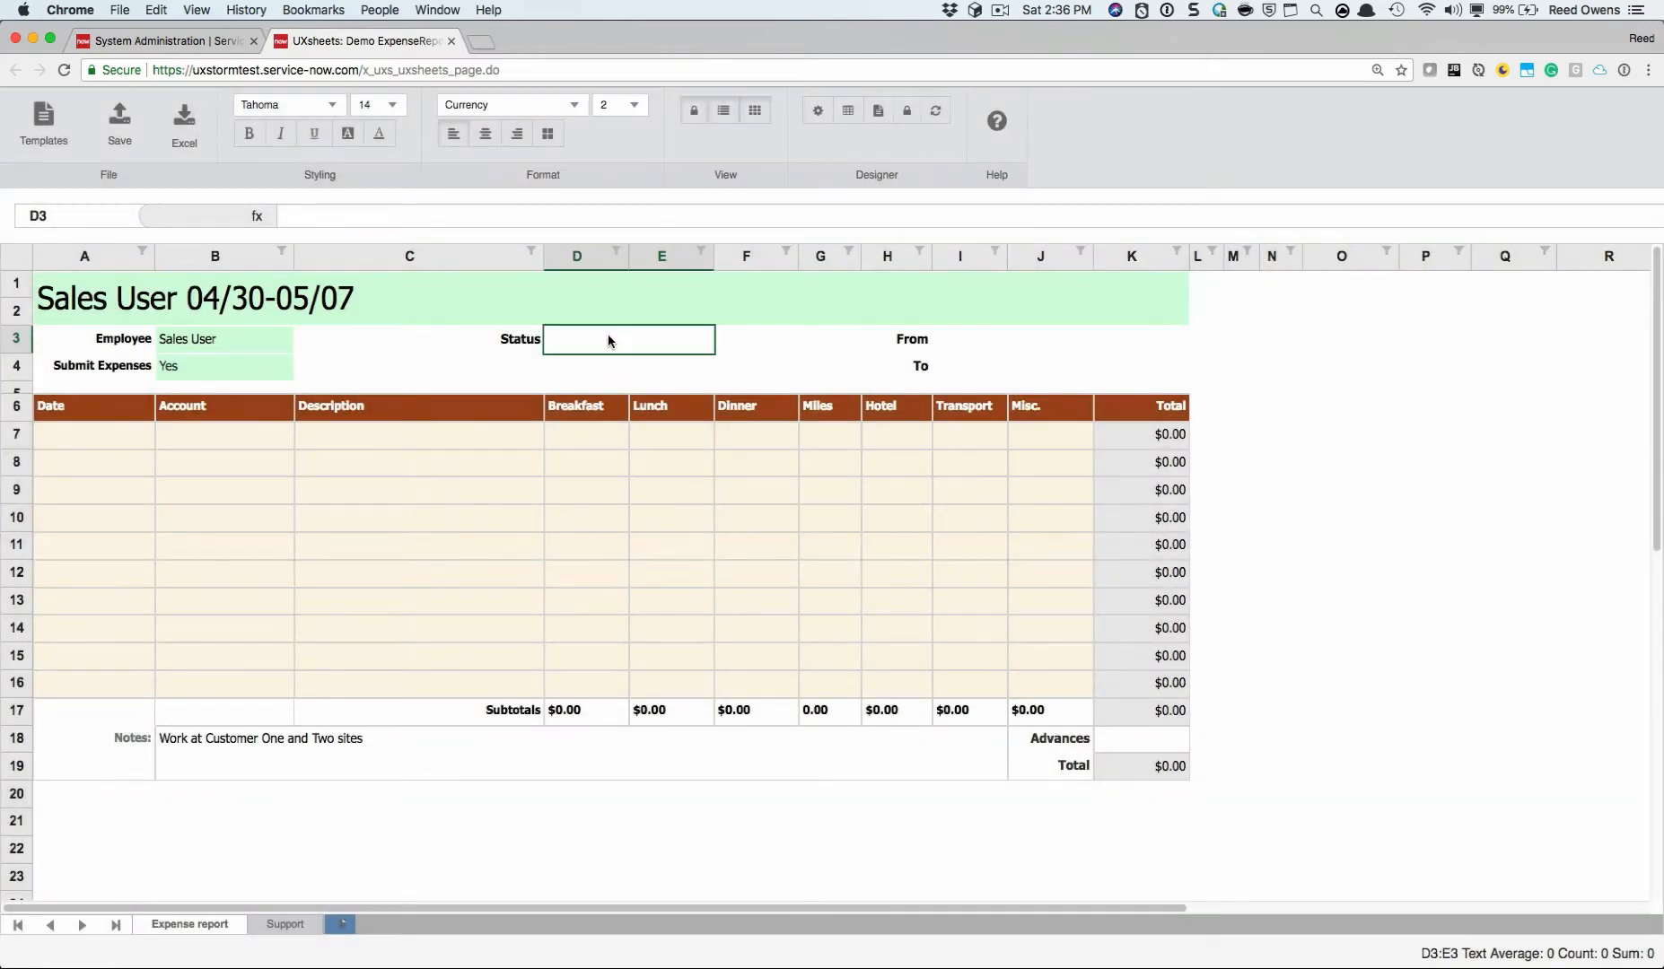
{"action": "right_click", "coordinate": [607, 334]}
{"action": "left_click", "coordinate": [650, 350]}
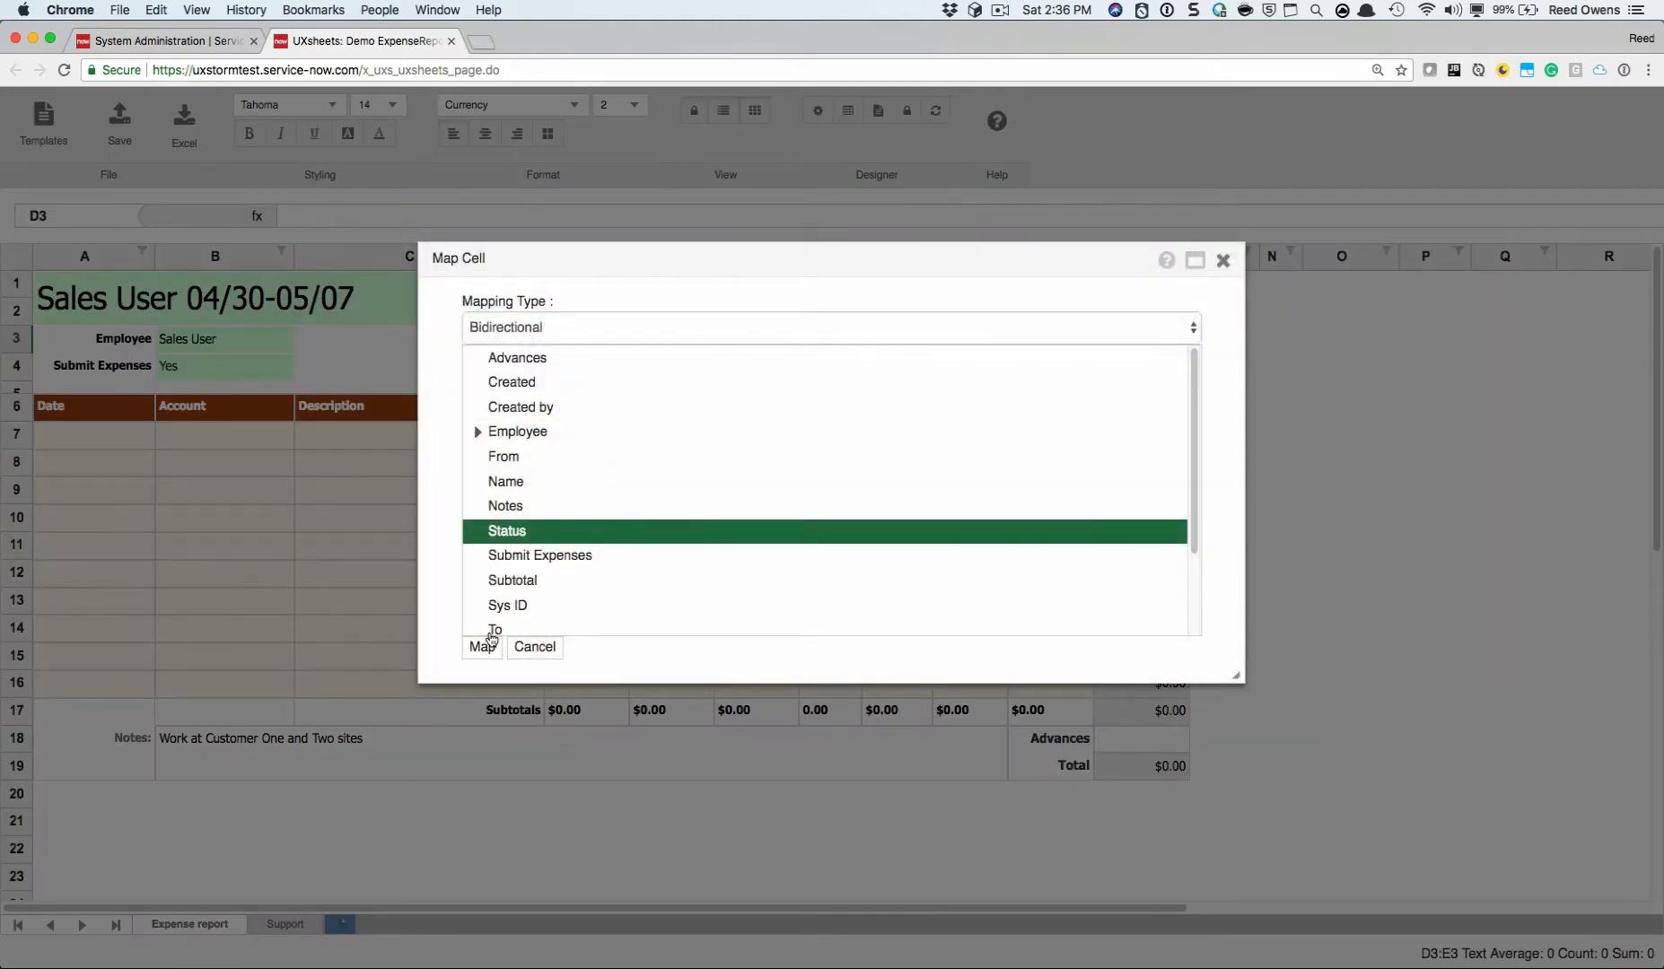
{"action": "left_click", "coordinate": [482, 646]}
Map cell I3 to the From field and cell I4 to the To field of the expense report record
{"action": "left_click", "coordinate": [949, 337]}
{"action": "right_click", "coordinate": [950, 337]}
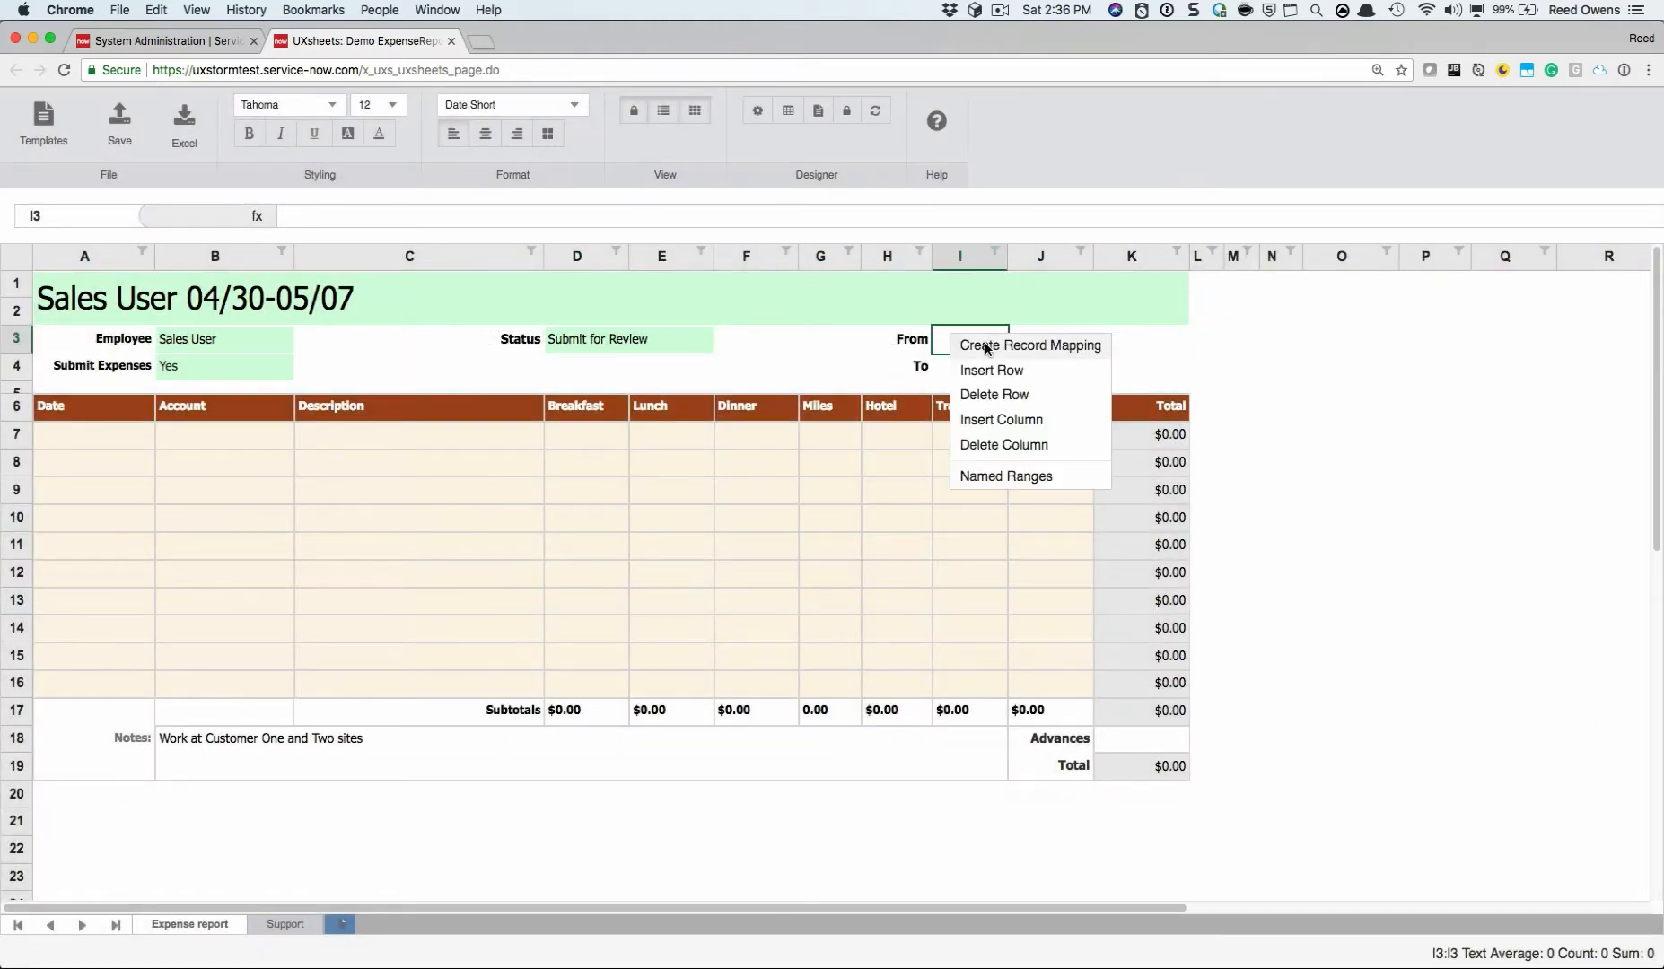
{"action": "left_click", "coordinate": [965, 345]}
{"action": "left_click", "coordinate": [482, 646]}
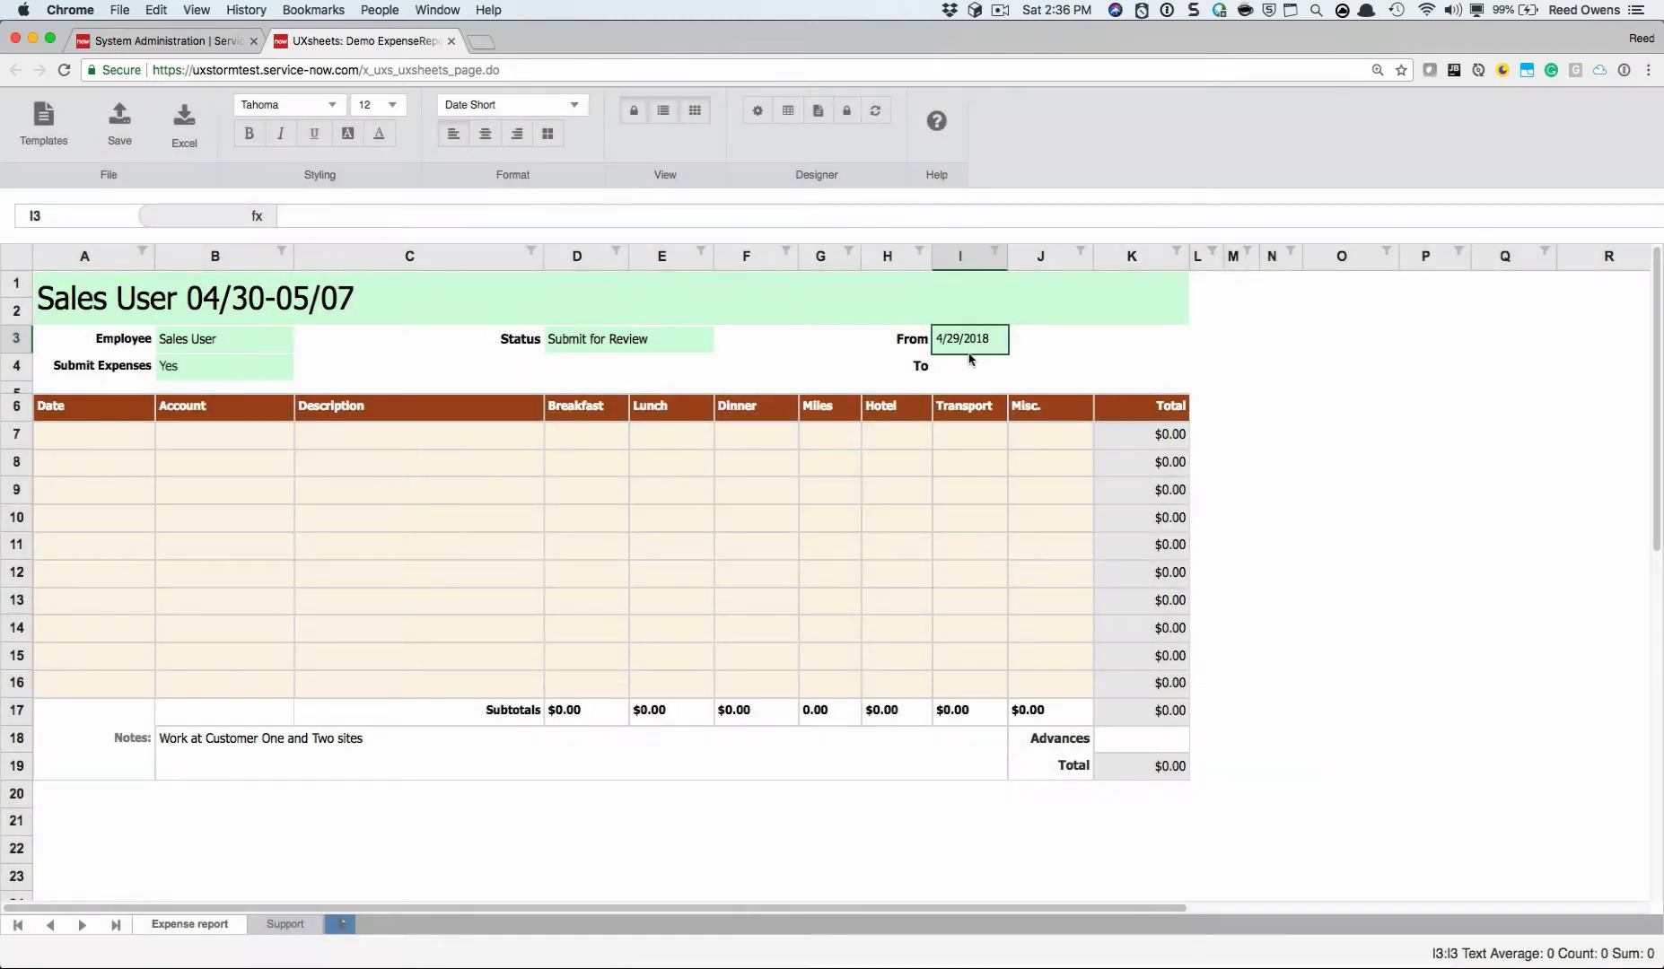
{"action": "left_click", "coordinate": [969, 371]}
{"action": "right_click", "coordinate": [970, 371]}
{"action": "left_click", "coordinate": [982, 379]}
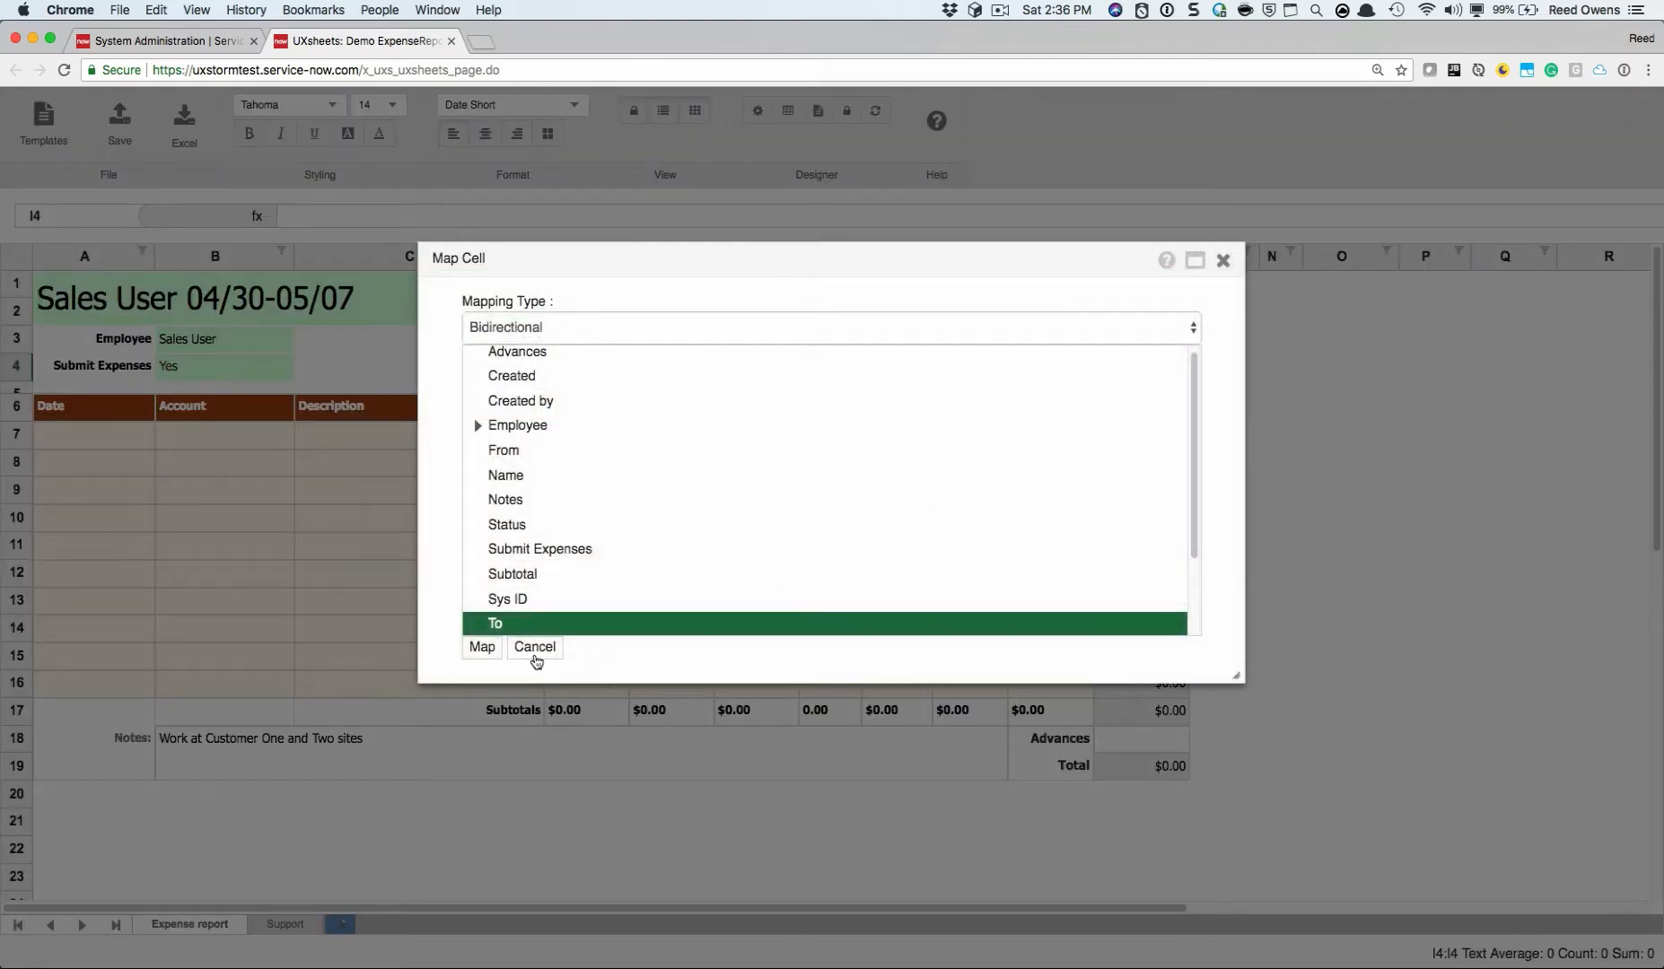
{"action": "left_click", "coordinate": [482, 646]}
Map cell K18 beside the Advances label to the Advances field with a bidirectional mapping
{"action": "left_click", "coordinate": [1133, 737]}
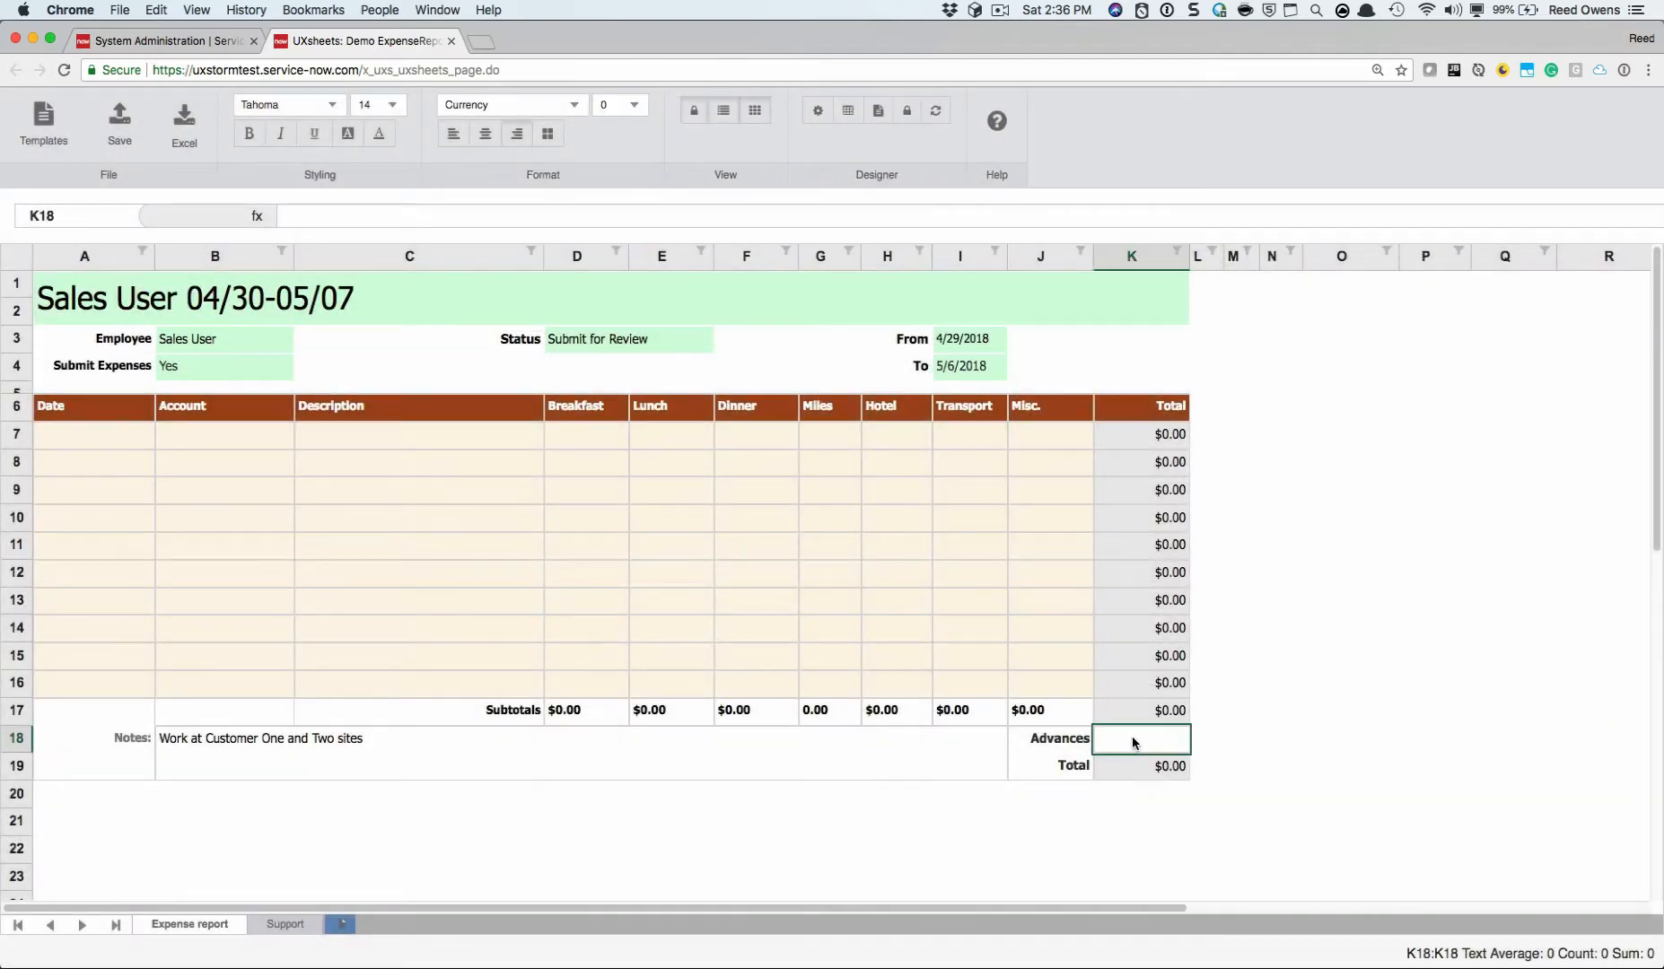
{"action": "right_click", "coordinate": [1133, 737]}
{"action": "left_click", "coordinate": [1157, 750]}
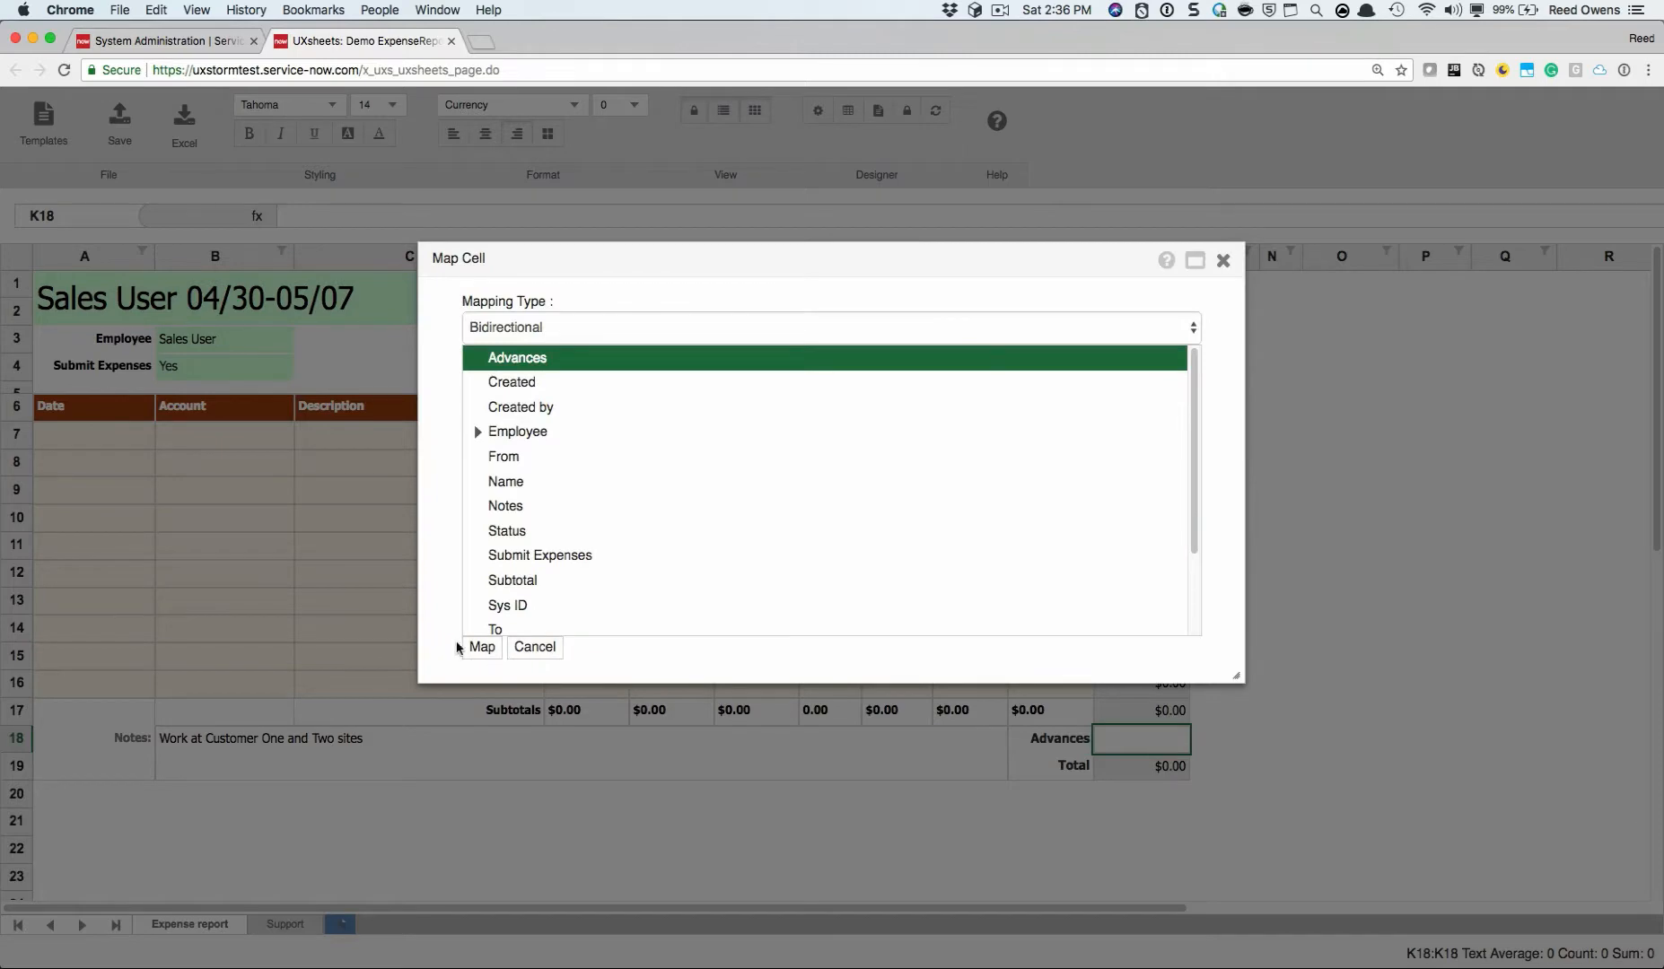
{"action": "left_click", "coordinate": [467, 648]}
Map the merged notes area B18:I19 to the Notes field with a bidirectional mapping
{"action": "left_click", "coordinate": [190, 741]}
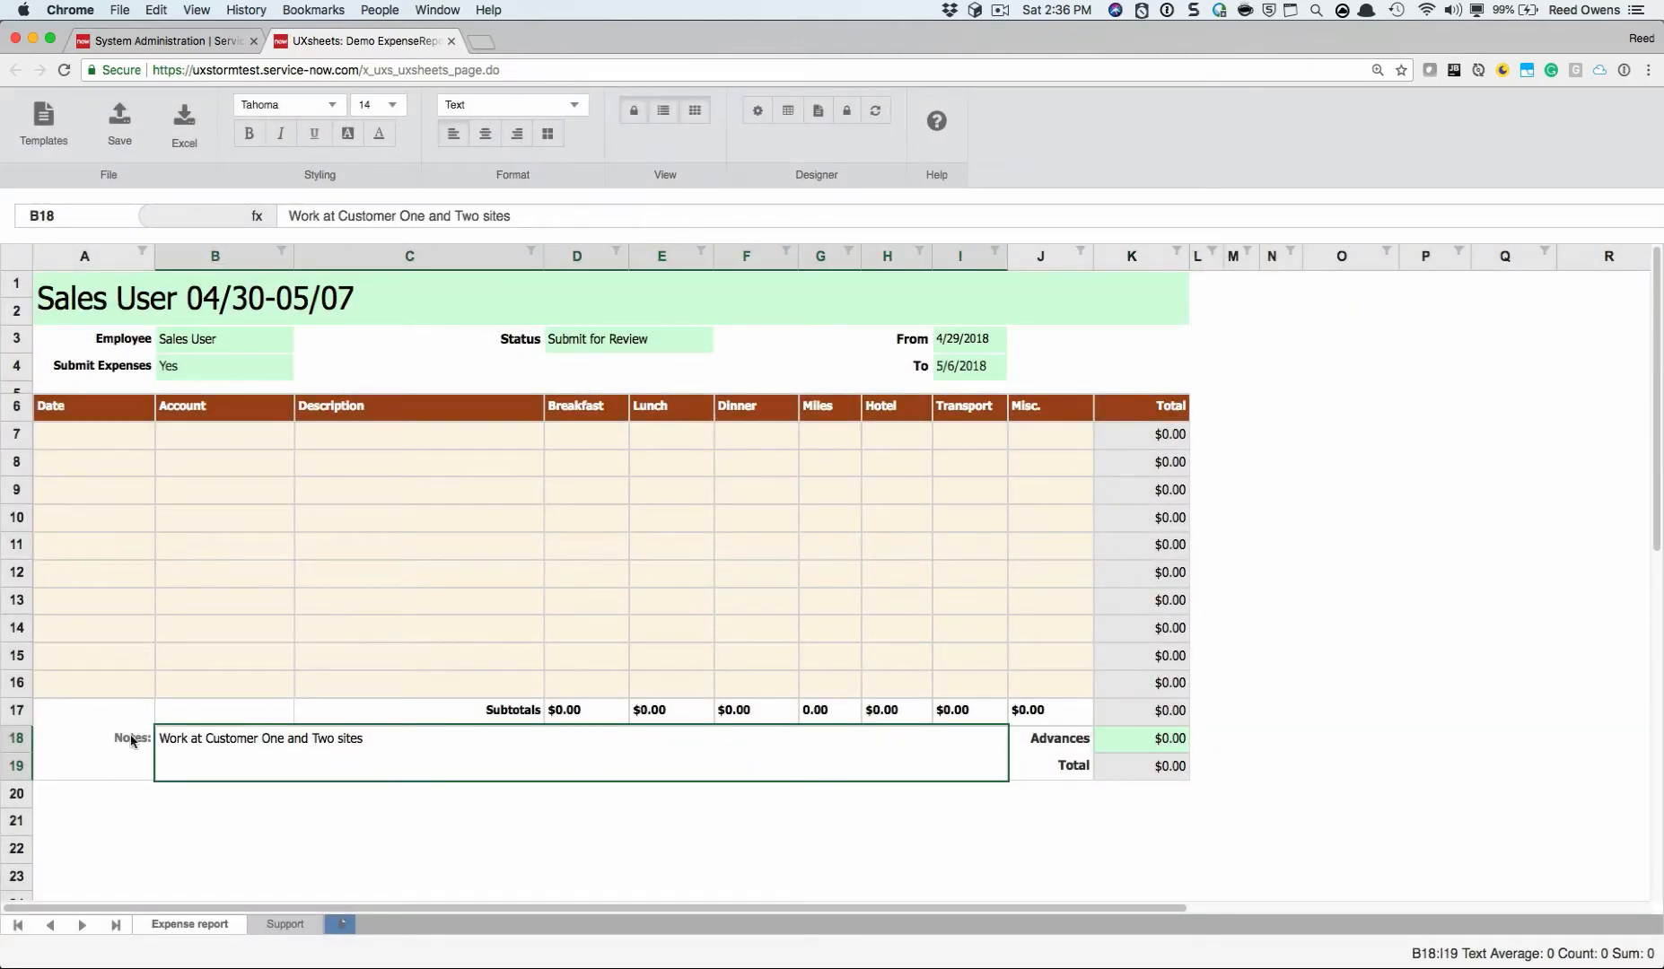
{"action": "right_click", "coordinate": [238, 760]}
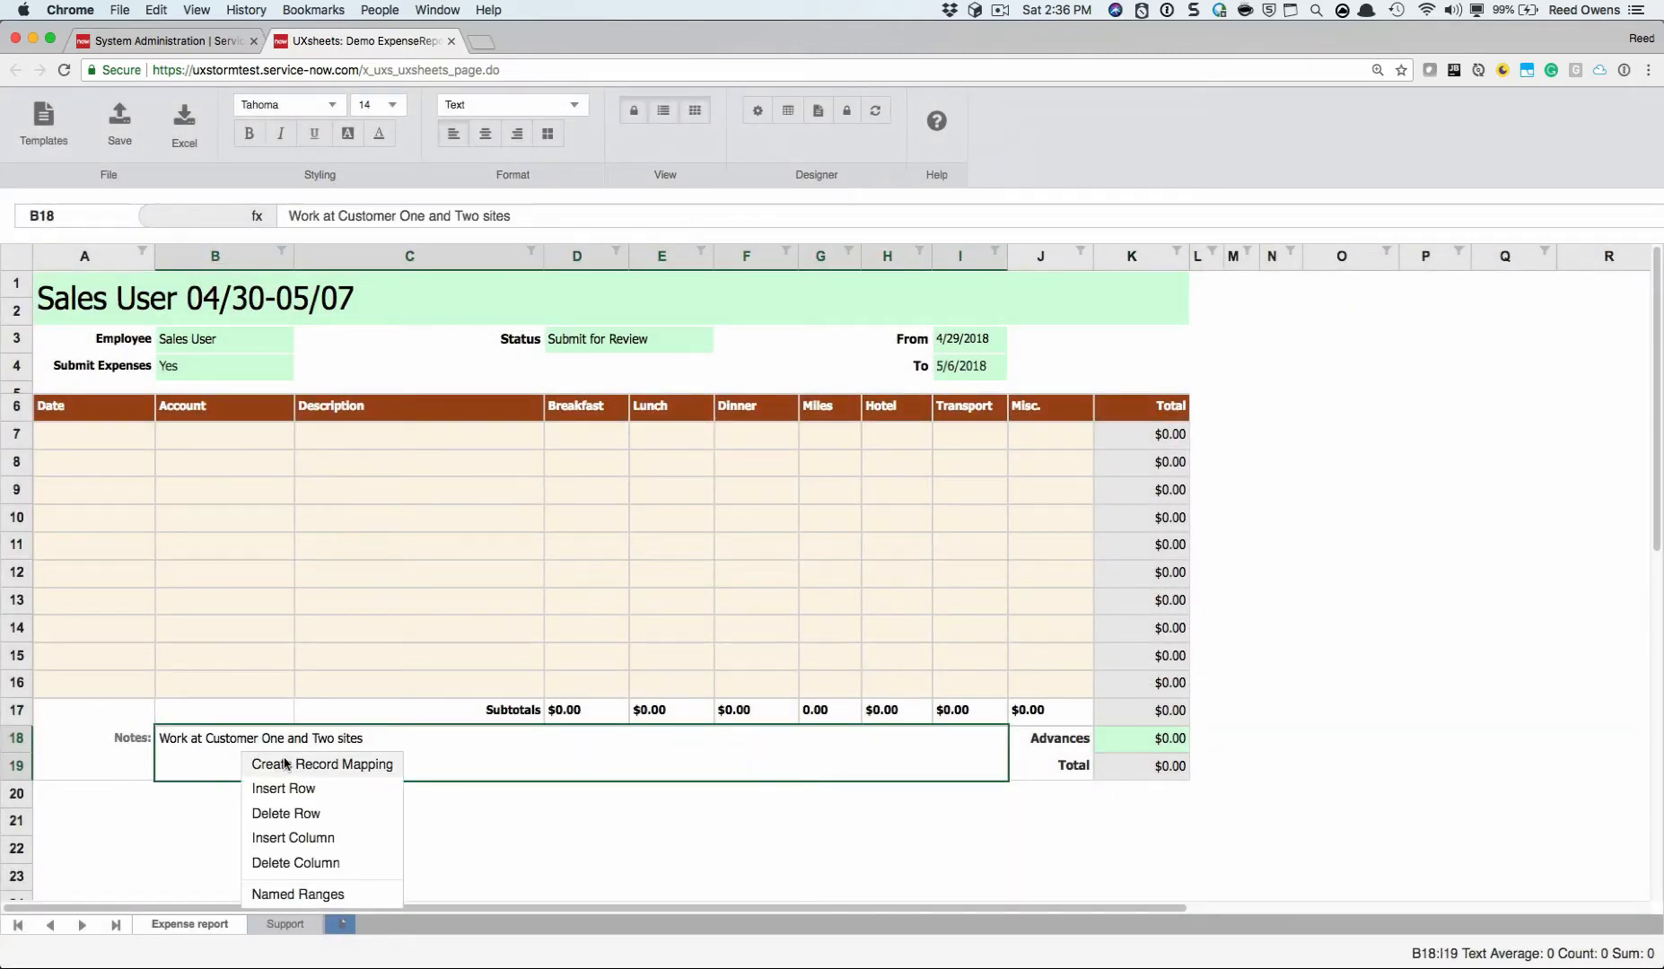
{"action": "left_click", "coordinate": [284, 764]}
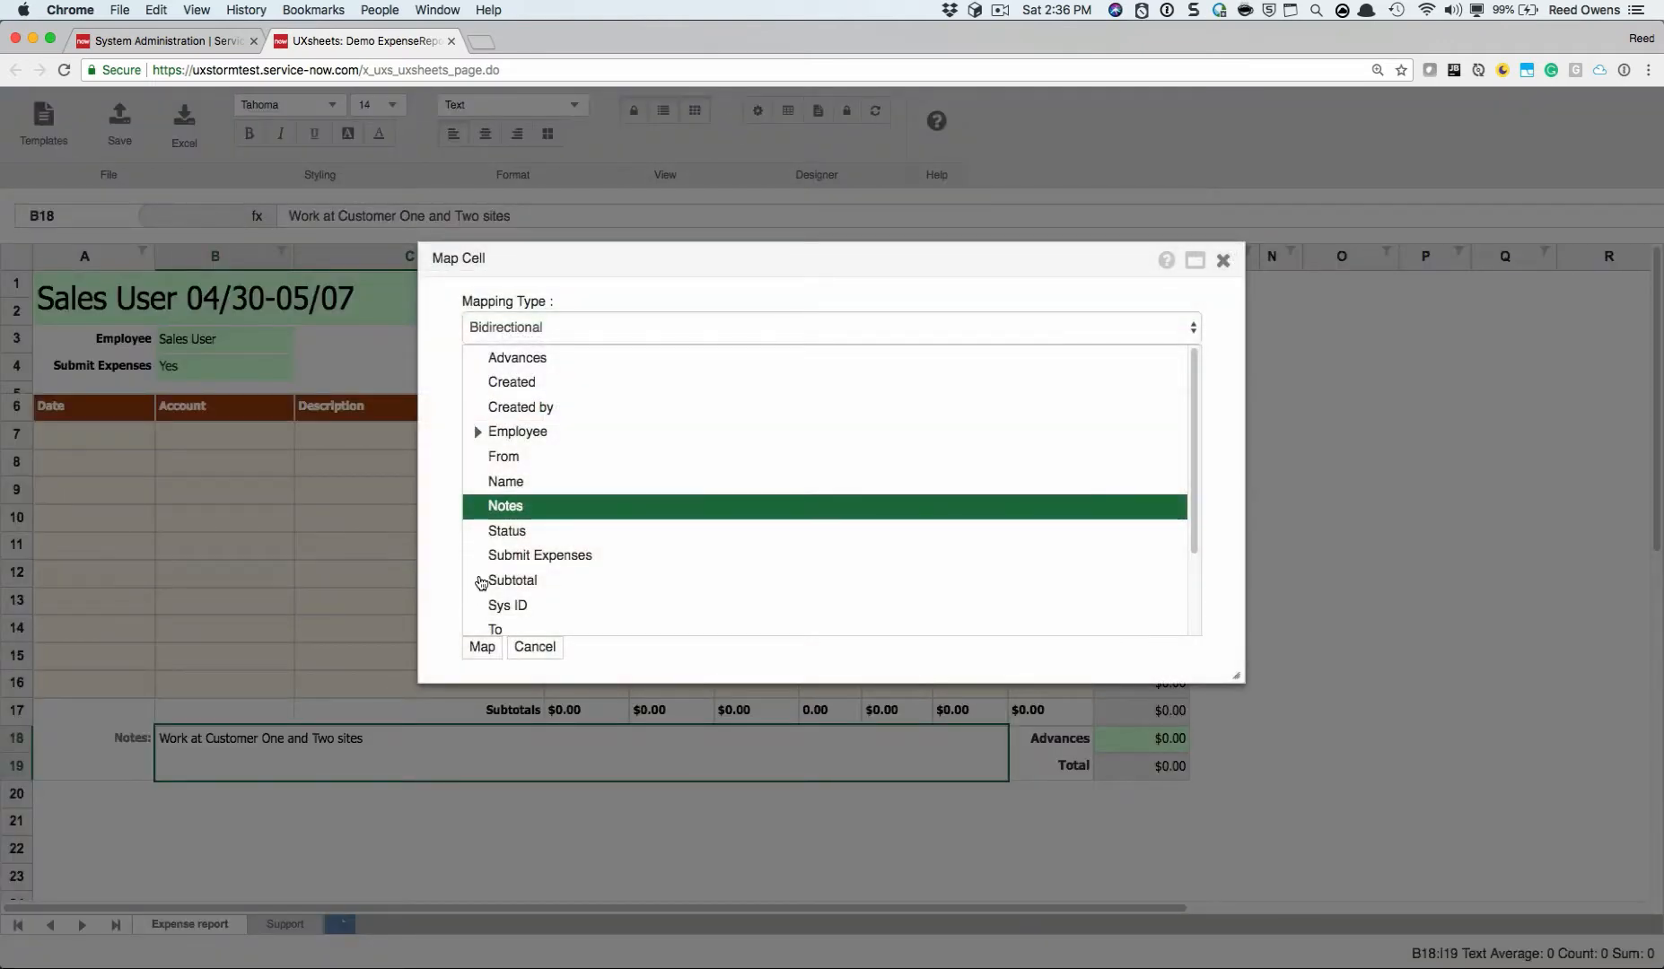
{"action": "left_click", "coordinate": [482, 648]}
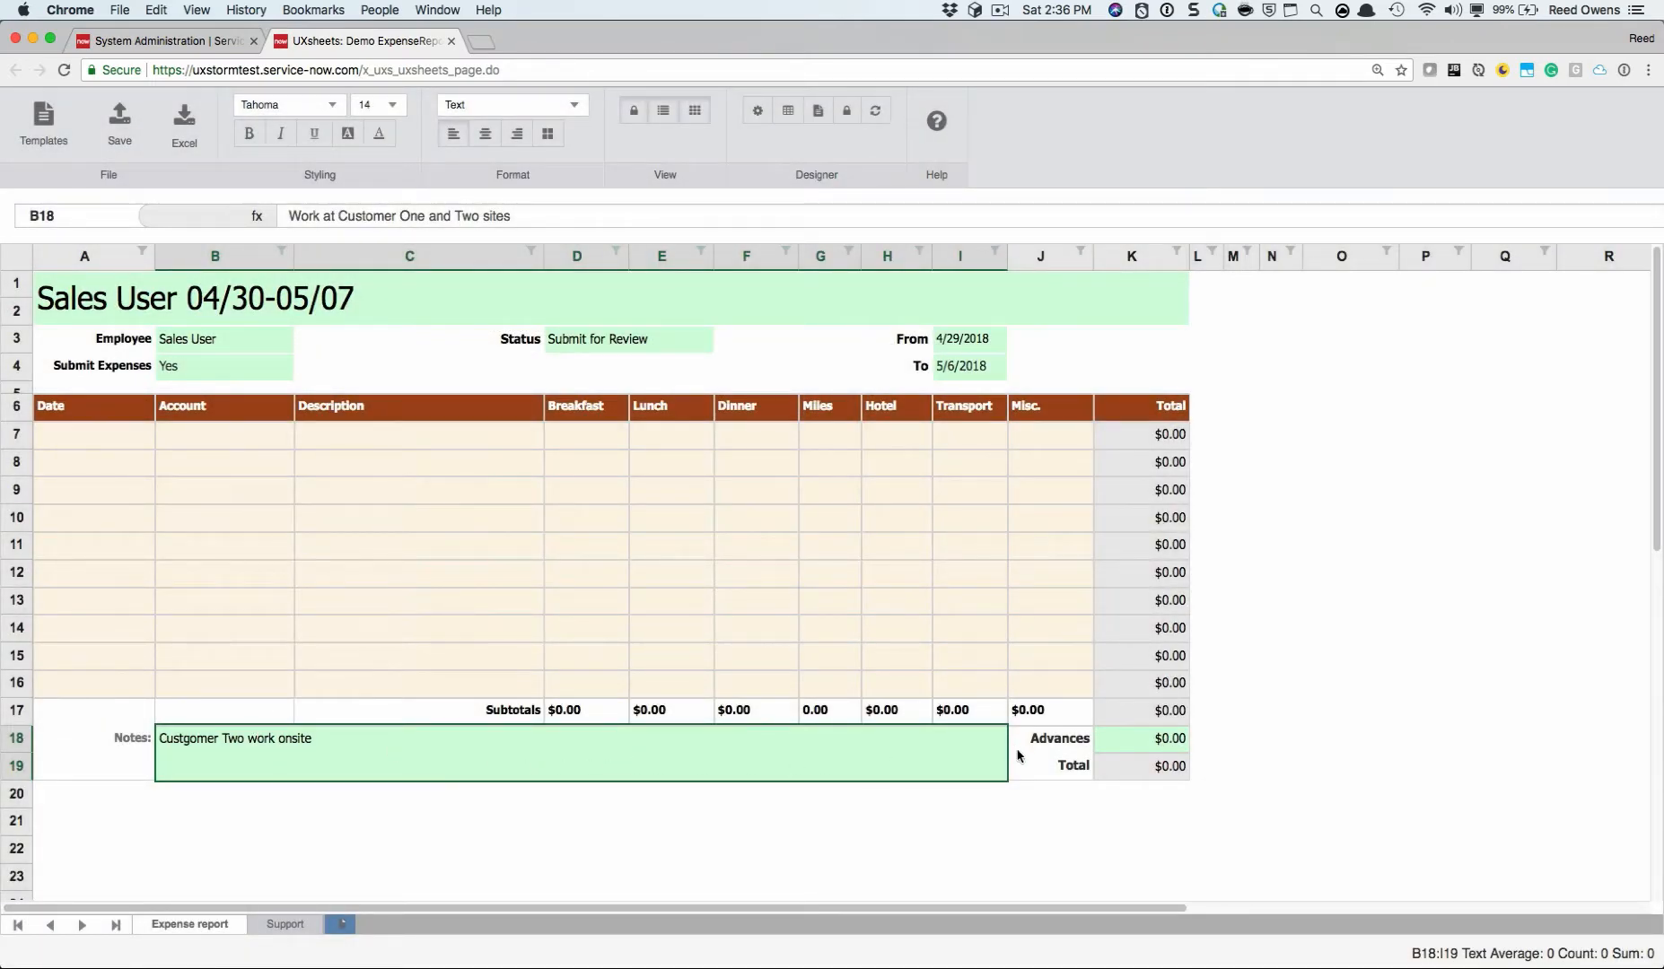
Map cell K19 beside the Total label to the Total field with the To Record Only mapping type
{"action": "left_click", "coordinate": [1152, 771]}
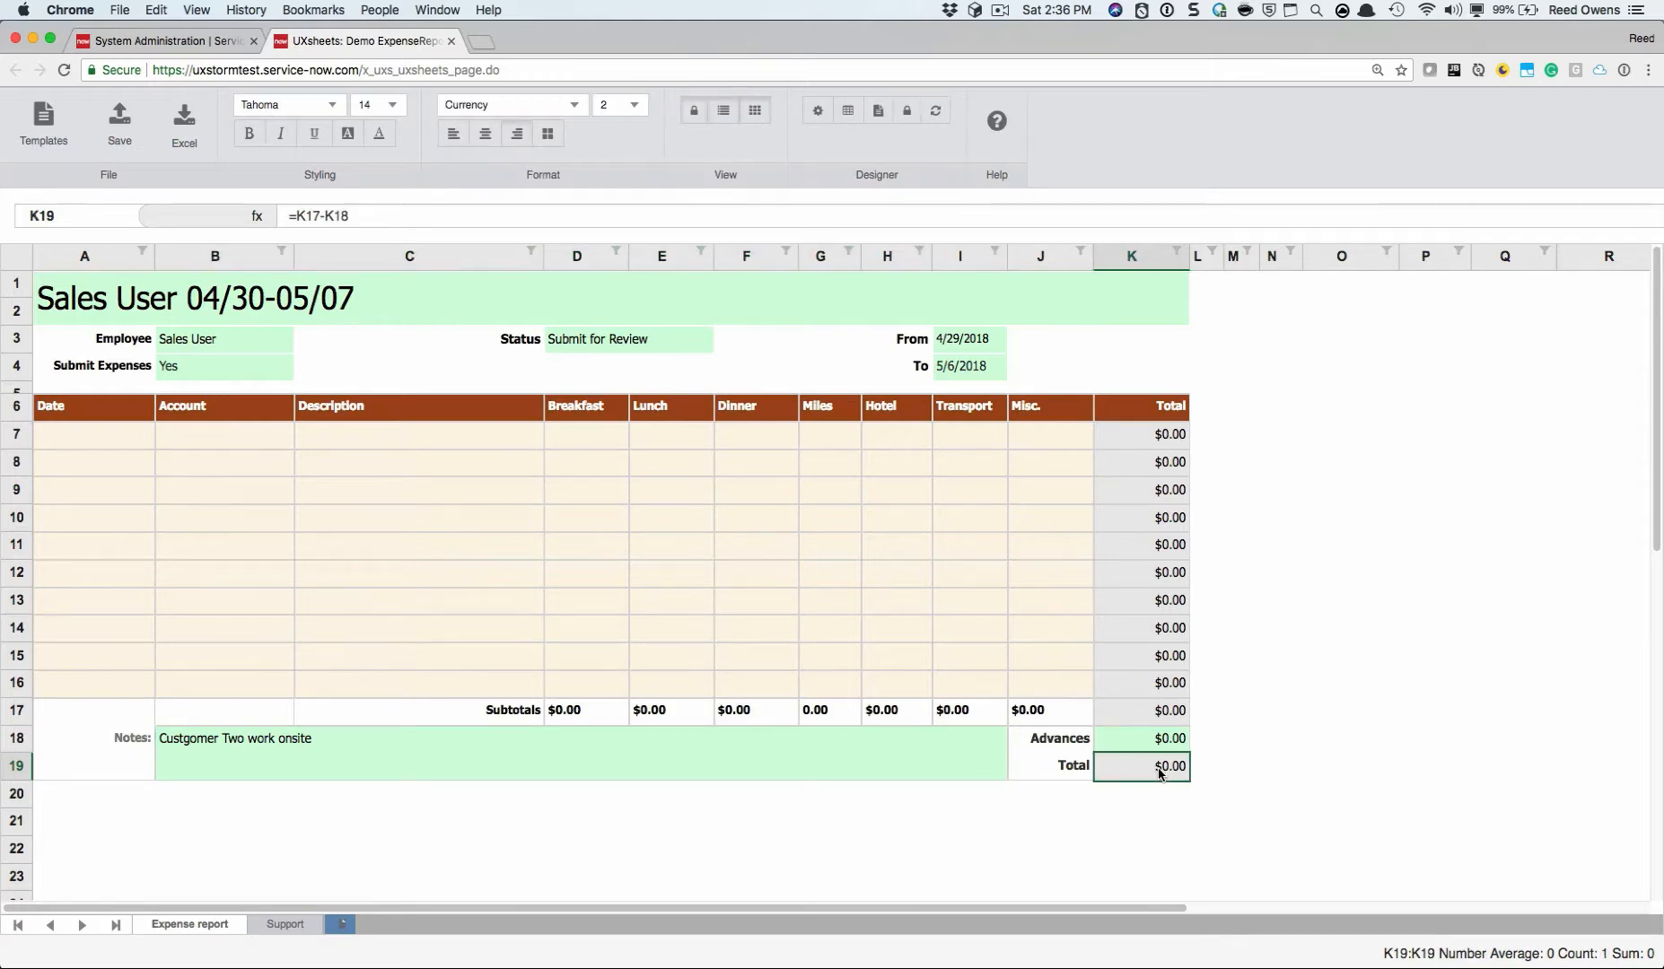
{"action": "right_click", "coordinate": [1159, 774]}
{"action": "left_click", "coordinate": [1198, 780]}
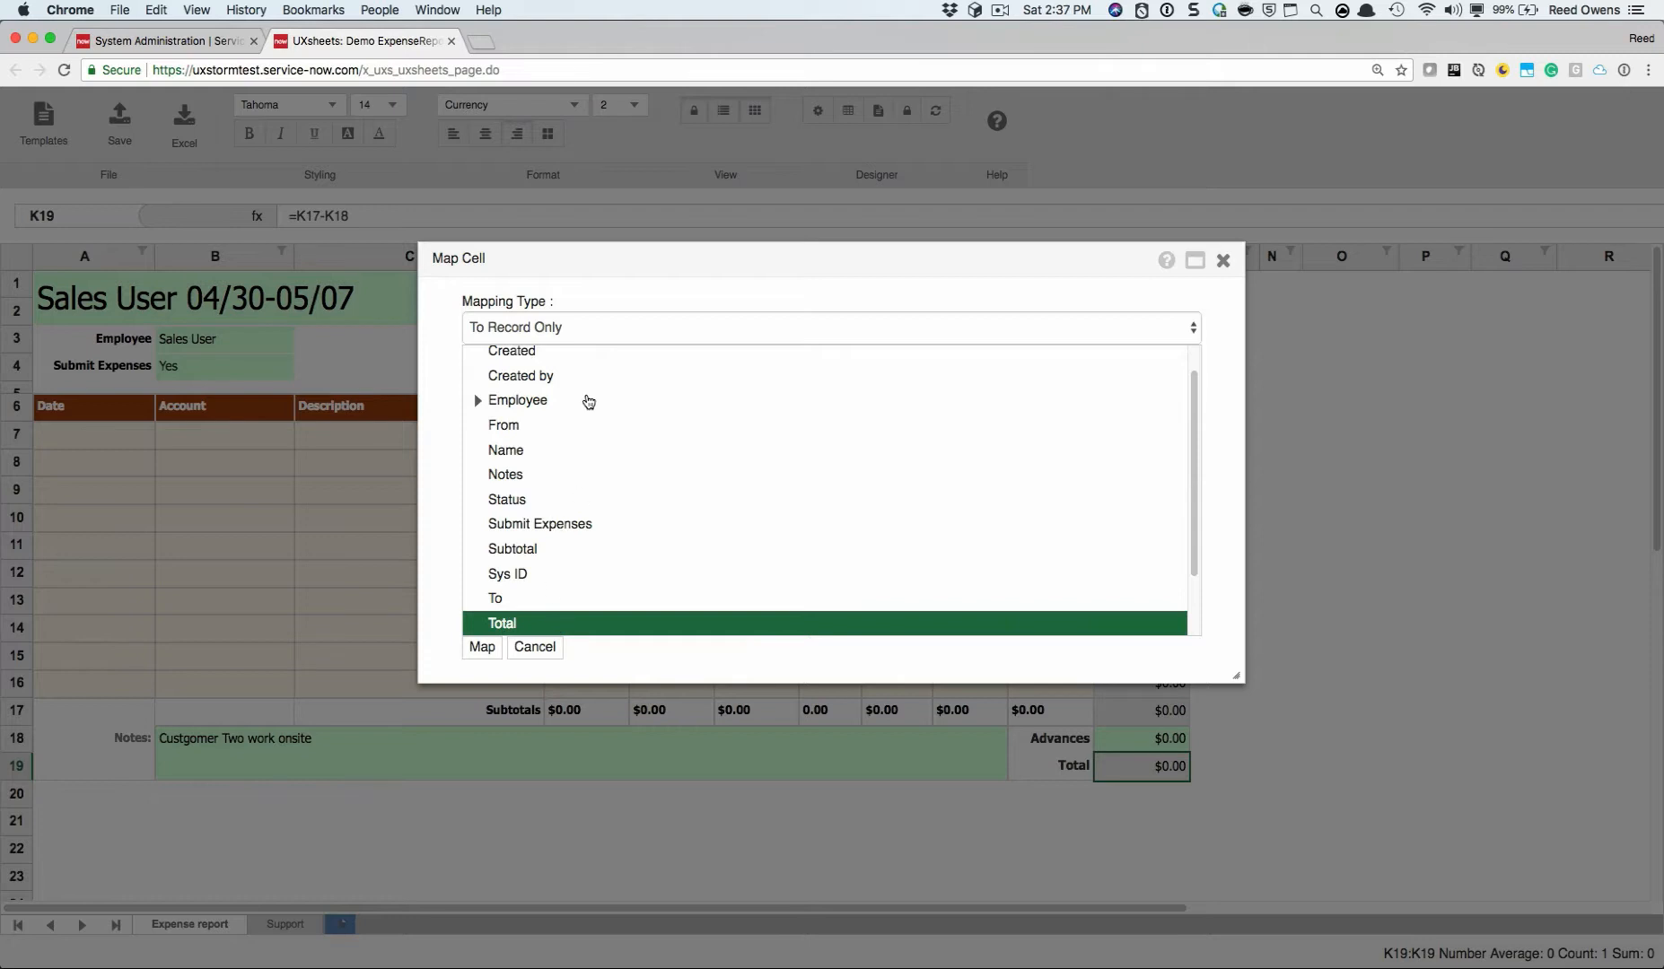
{"action": "left_click", "coordinate": [547, 328]}
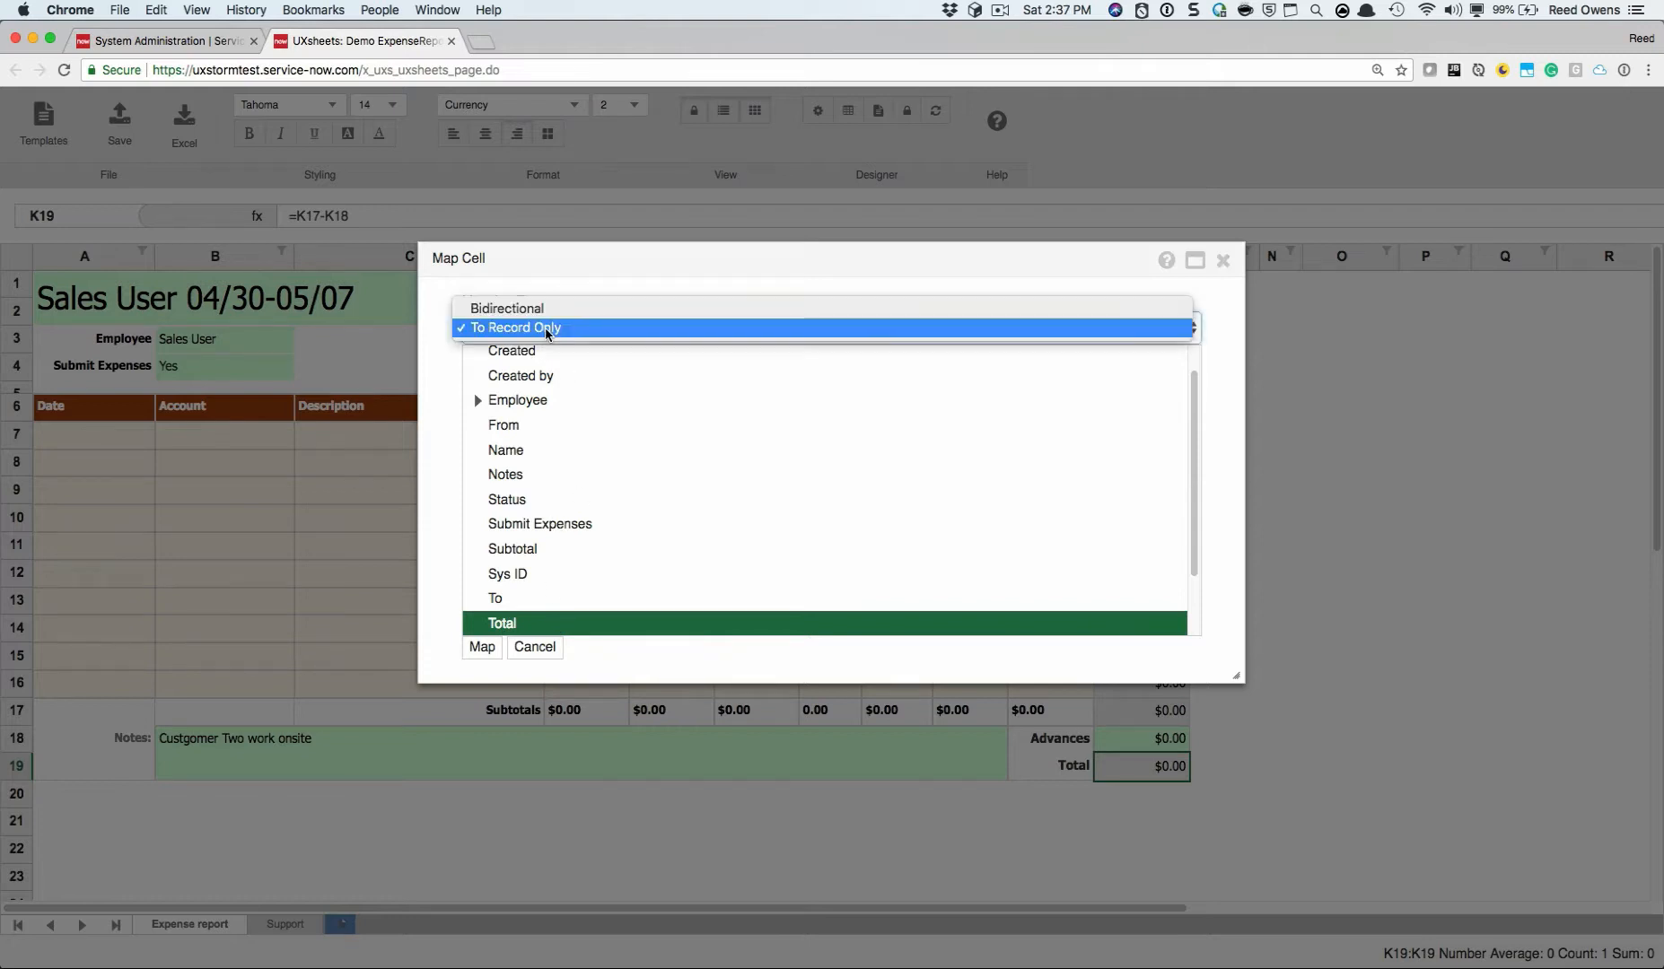
{"action": "left_click", "coordinate": [547, 328]}
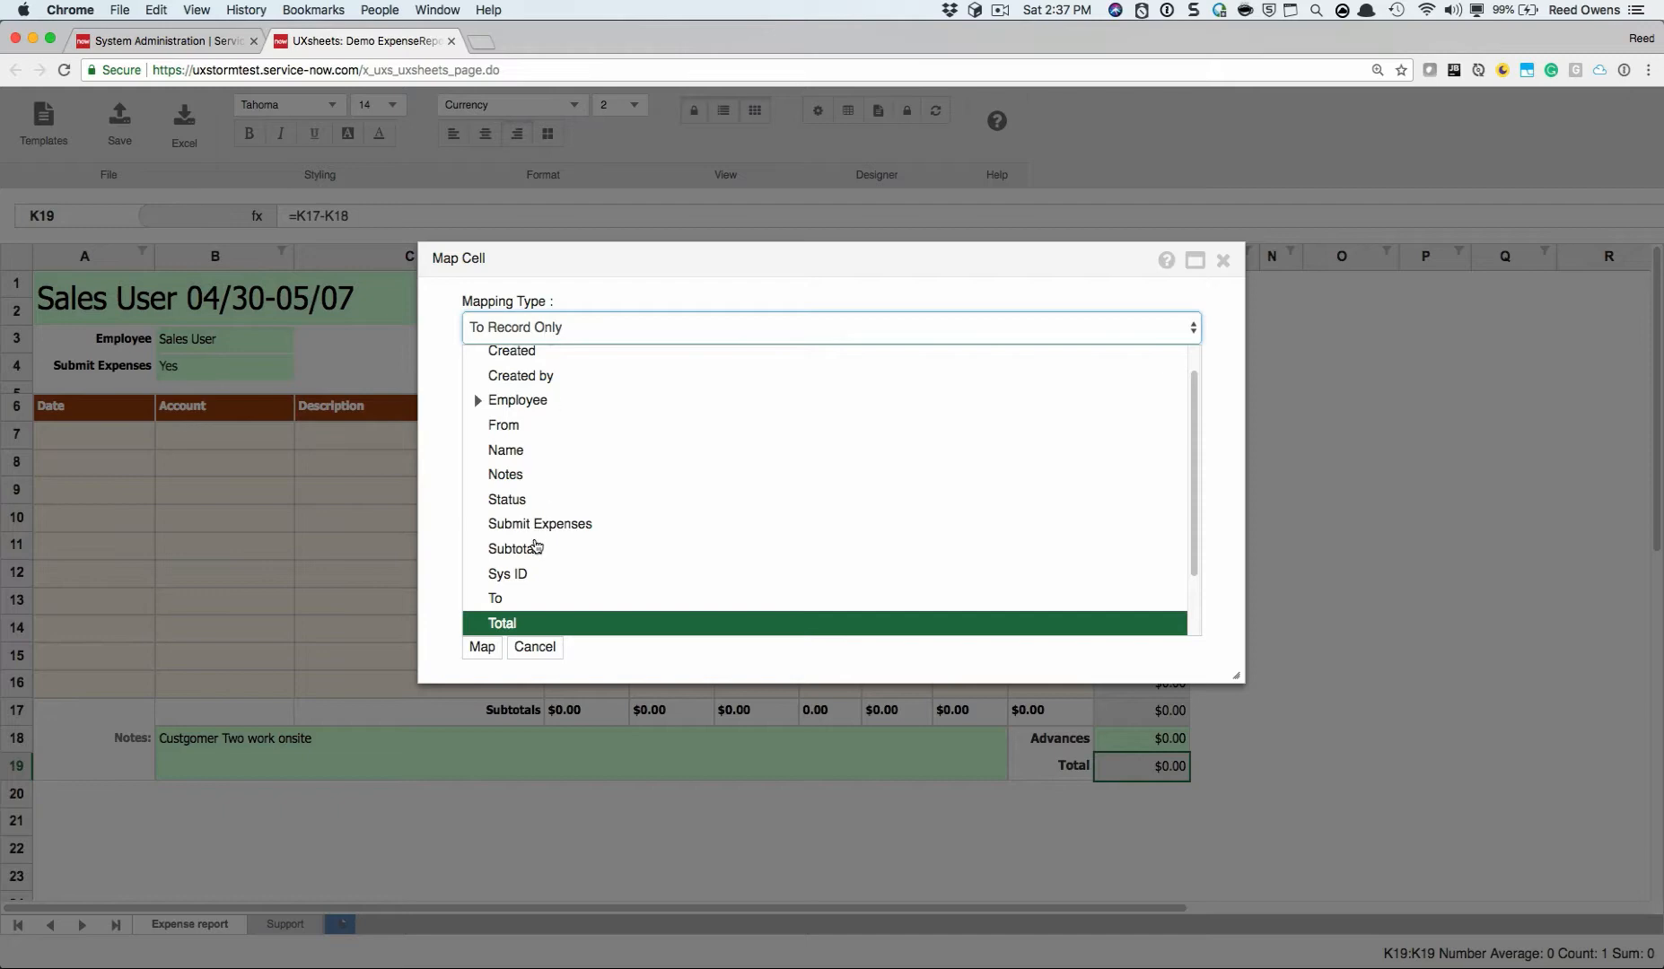
{"action": "left_click", "coordinate": [482, 648]}
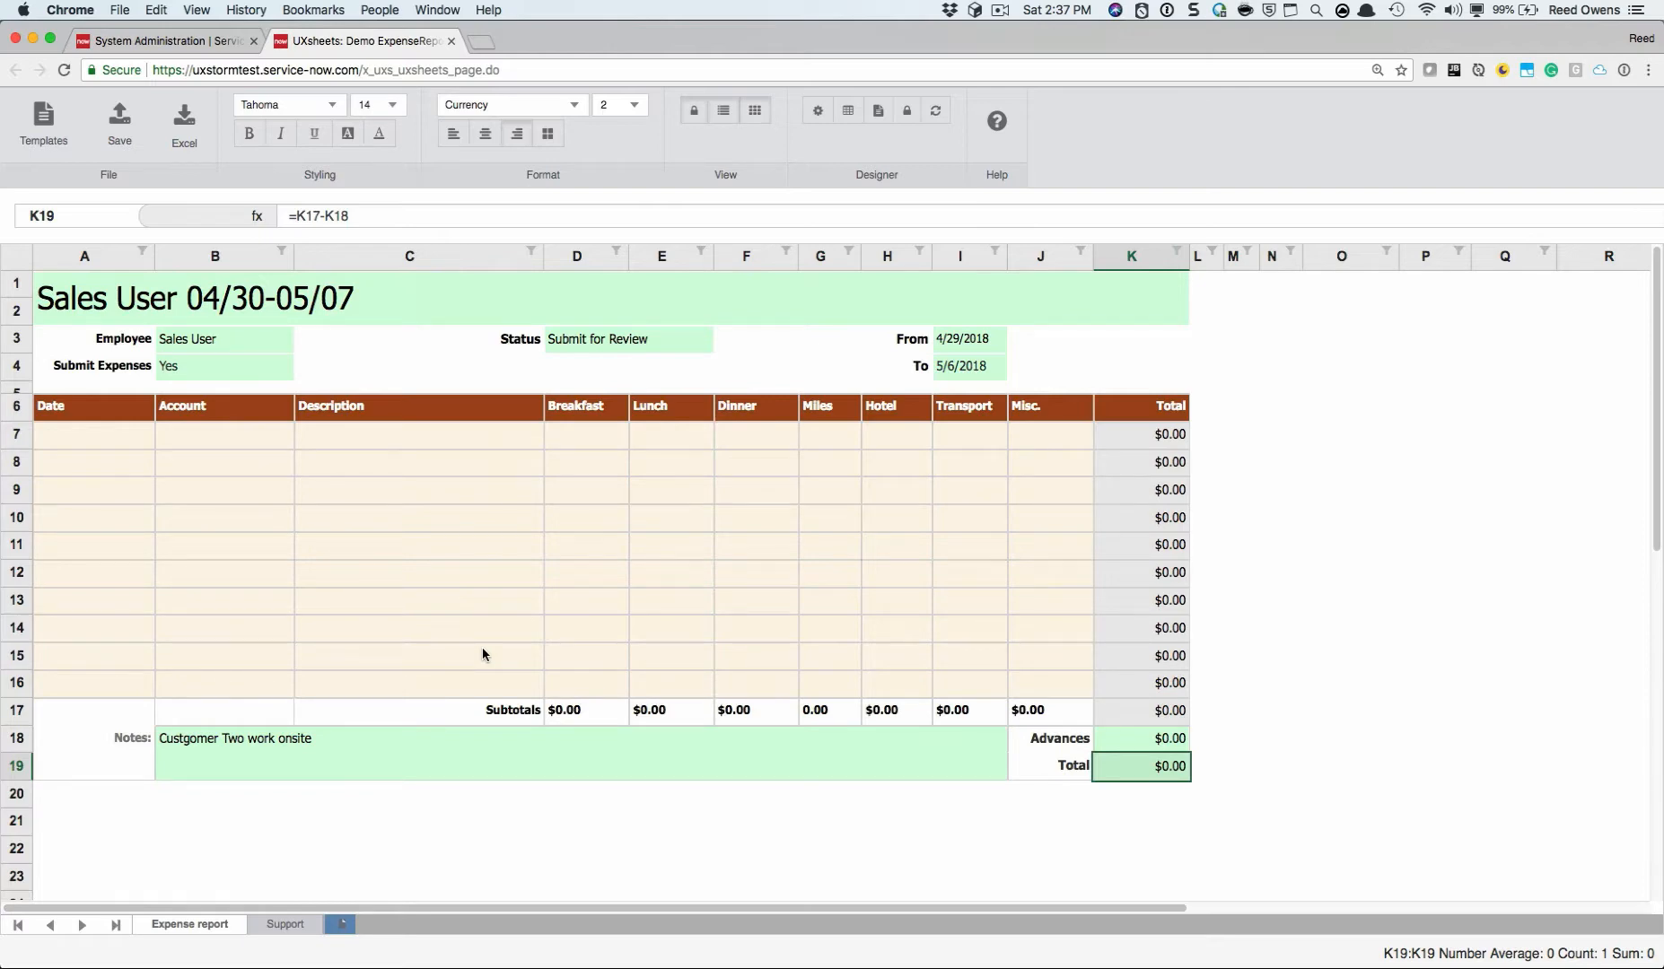
Map cell K17 in the Subtotals row to the Subtotal field with the To Record Only mapping type
{"action": "left_click", "coordinate": [1168, 715]}
{"action": "right_click", "coordinate": [1170, 716]}
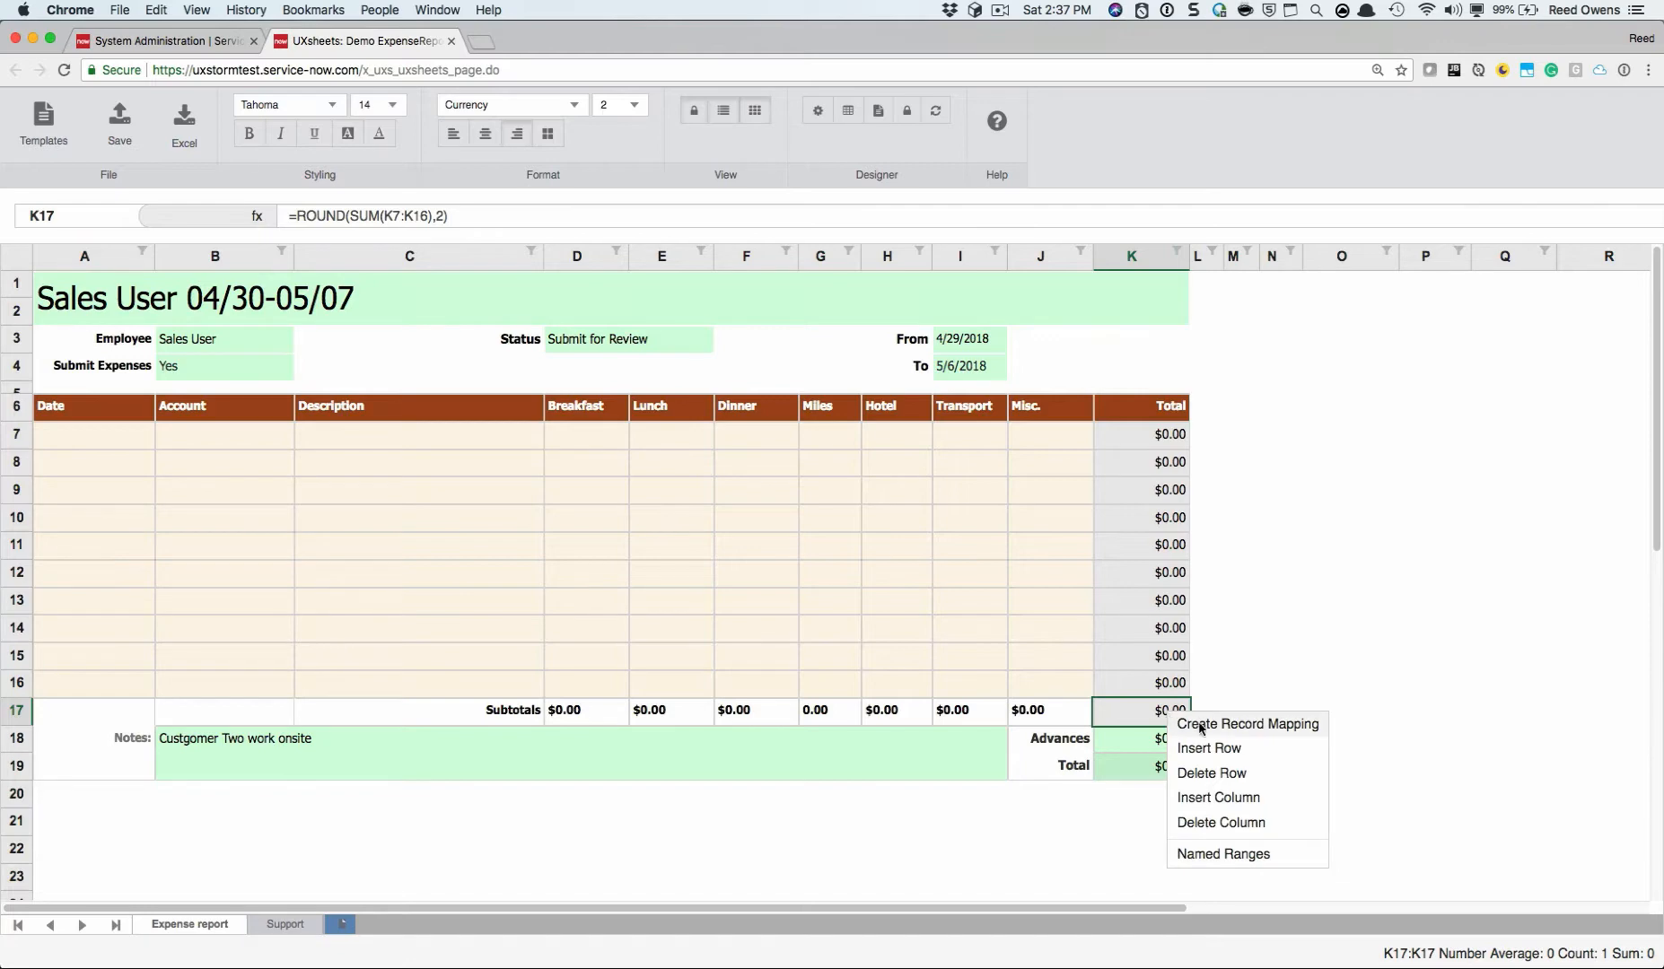
{"action": "left_click", "coordinate": [1201, 729]}
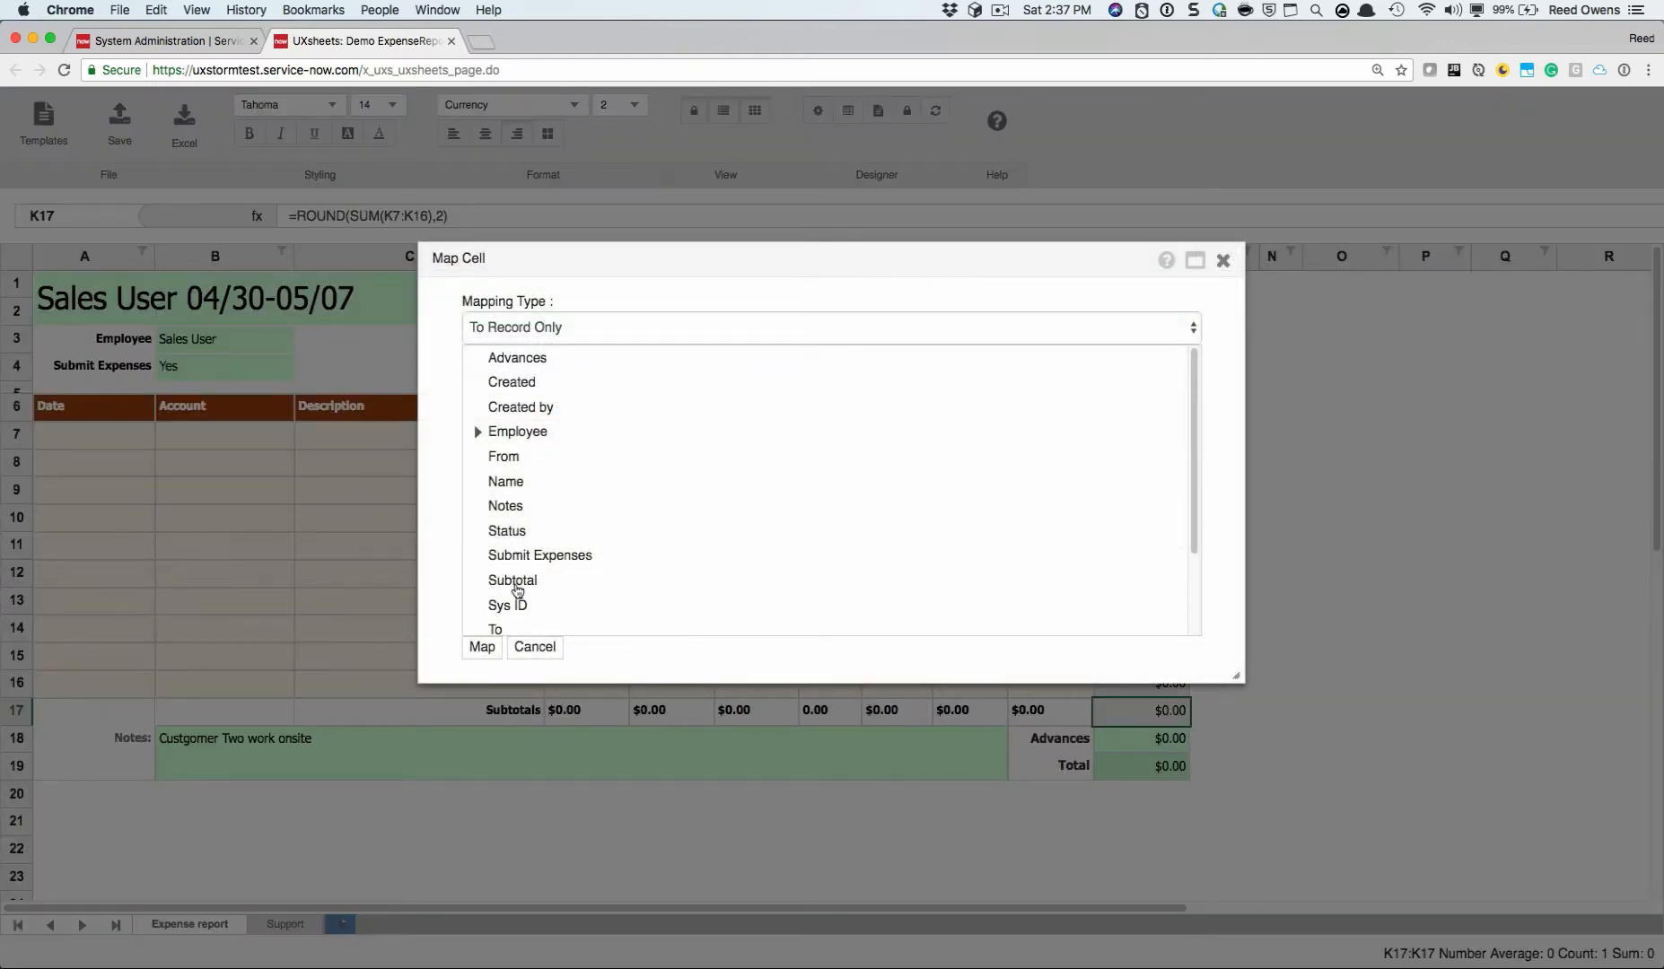
{"action": "left_click", "coordinate": [508, 581]}
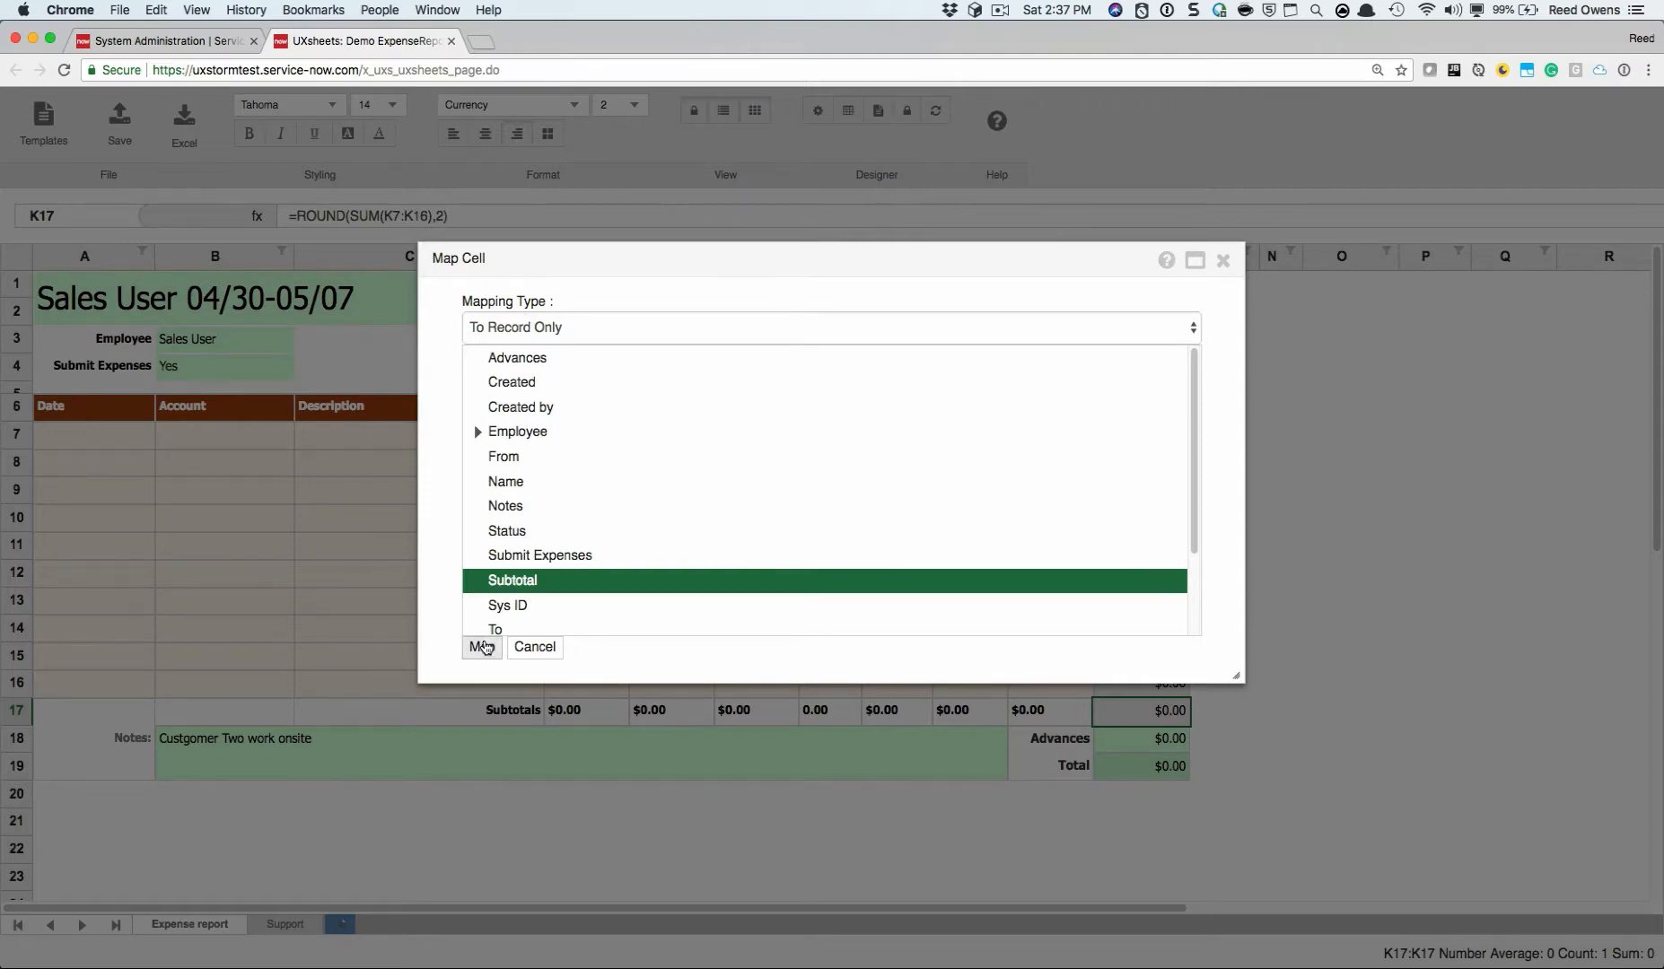
{"action": "left_click", "coordinate": [483, 647]}
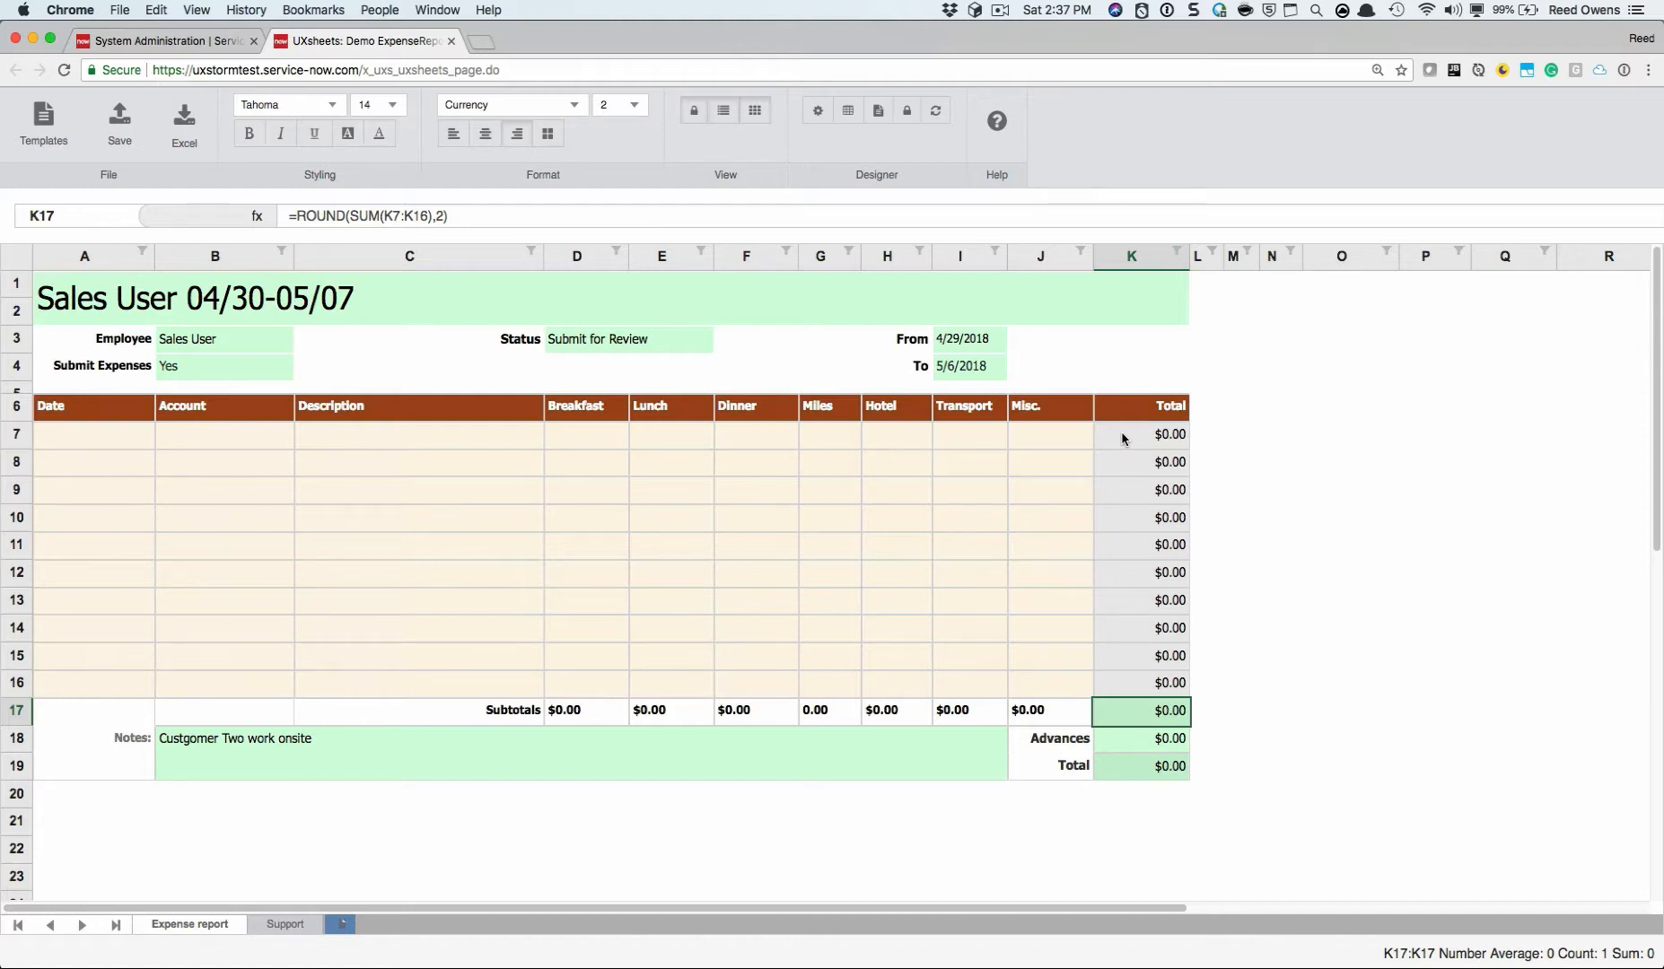
Examine the formulas in Total column cells K7 and K8 and the row 7 expense cells they draw on
{"action": "left_click", "coordinate": [98, 439]}
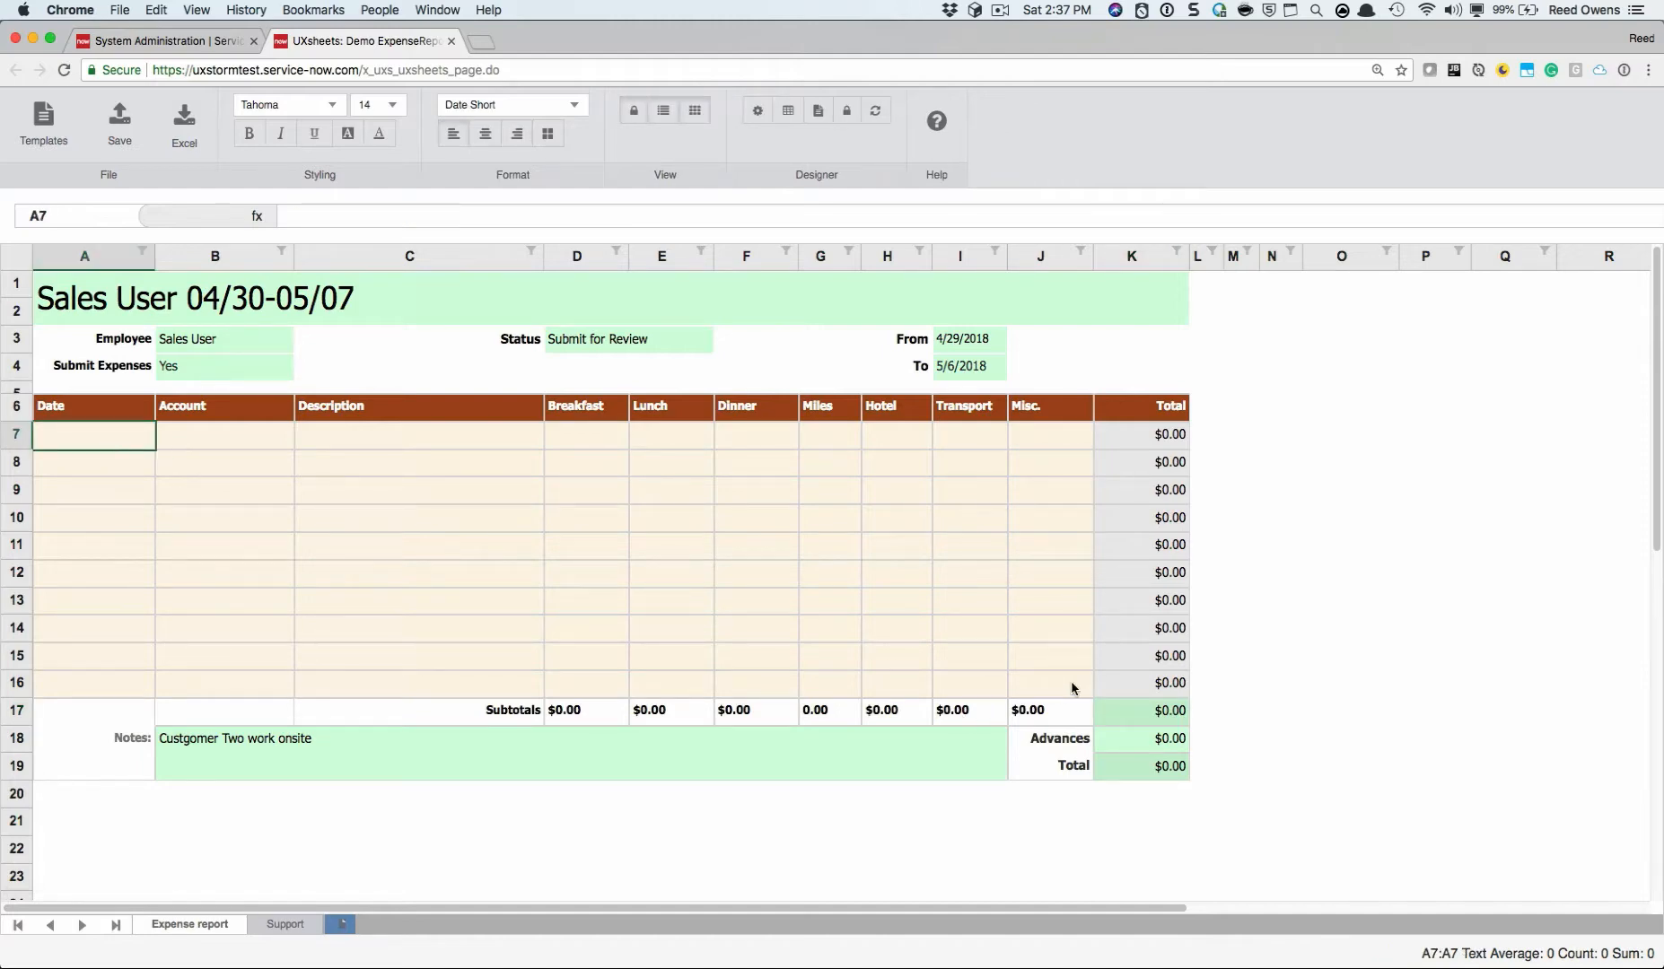
{"action": "left_click", "coordinate": [1179, 440]}
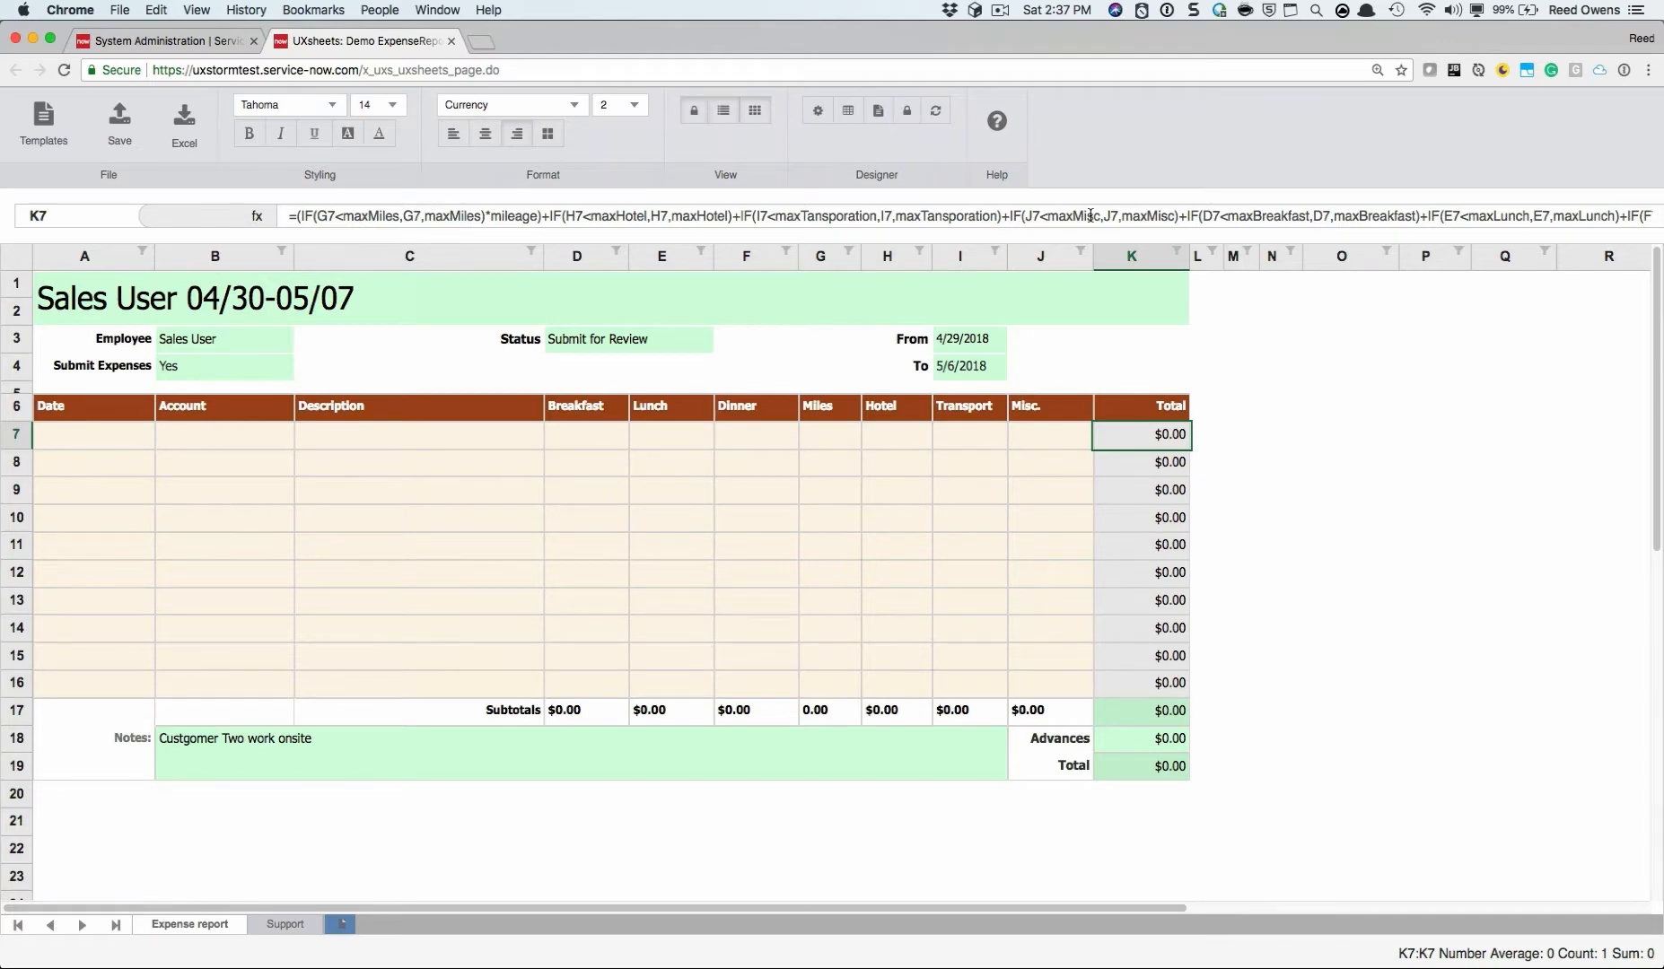
{"action": "left_click", "coordinate": [1155, 473]}
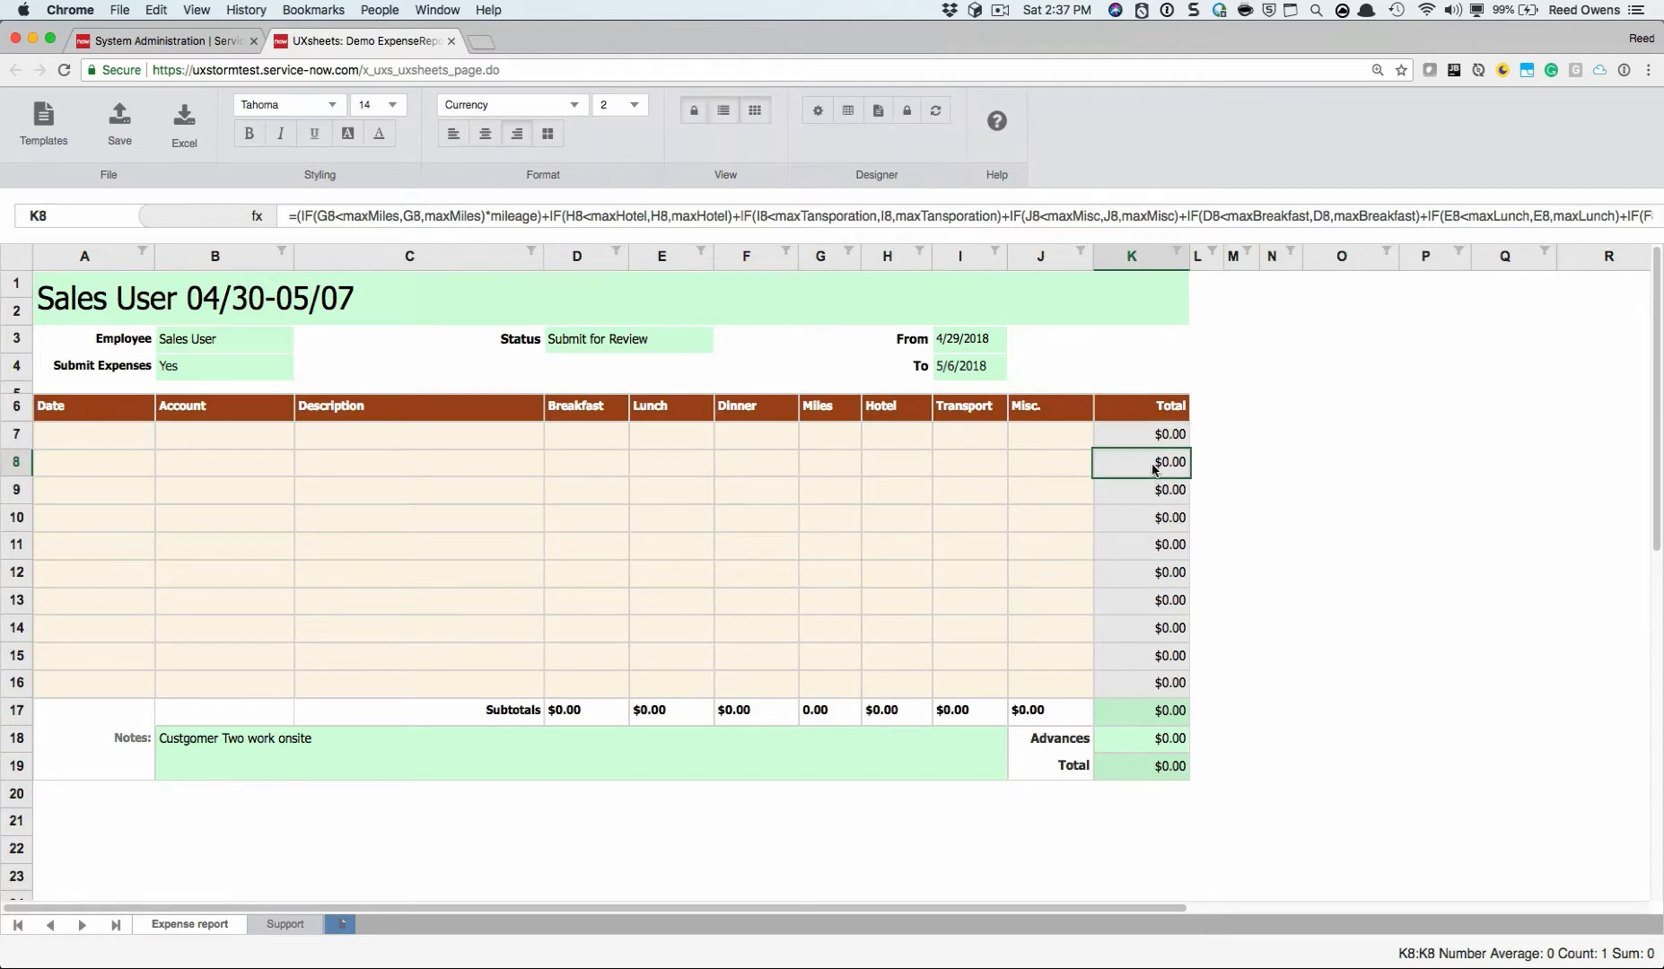
{"action": "left_click", "coordinate": [1160, 433]}
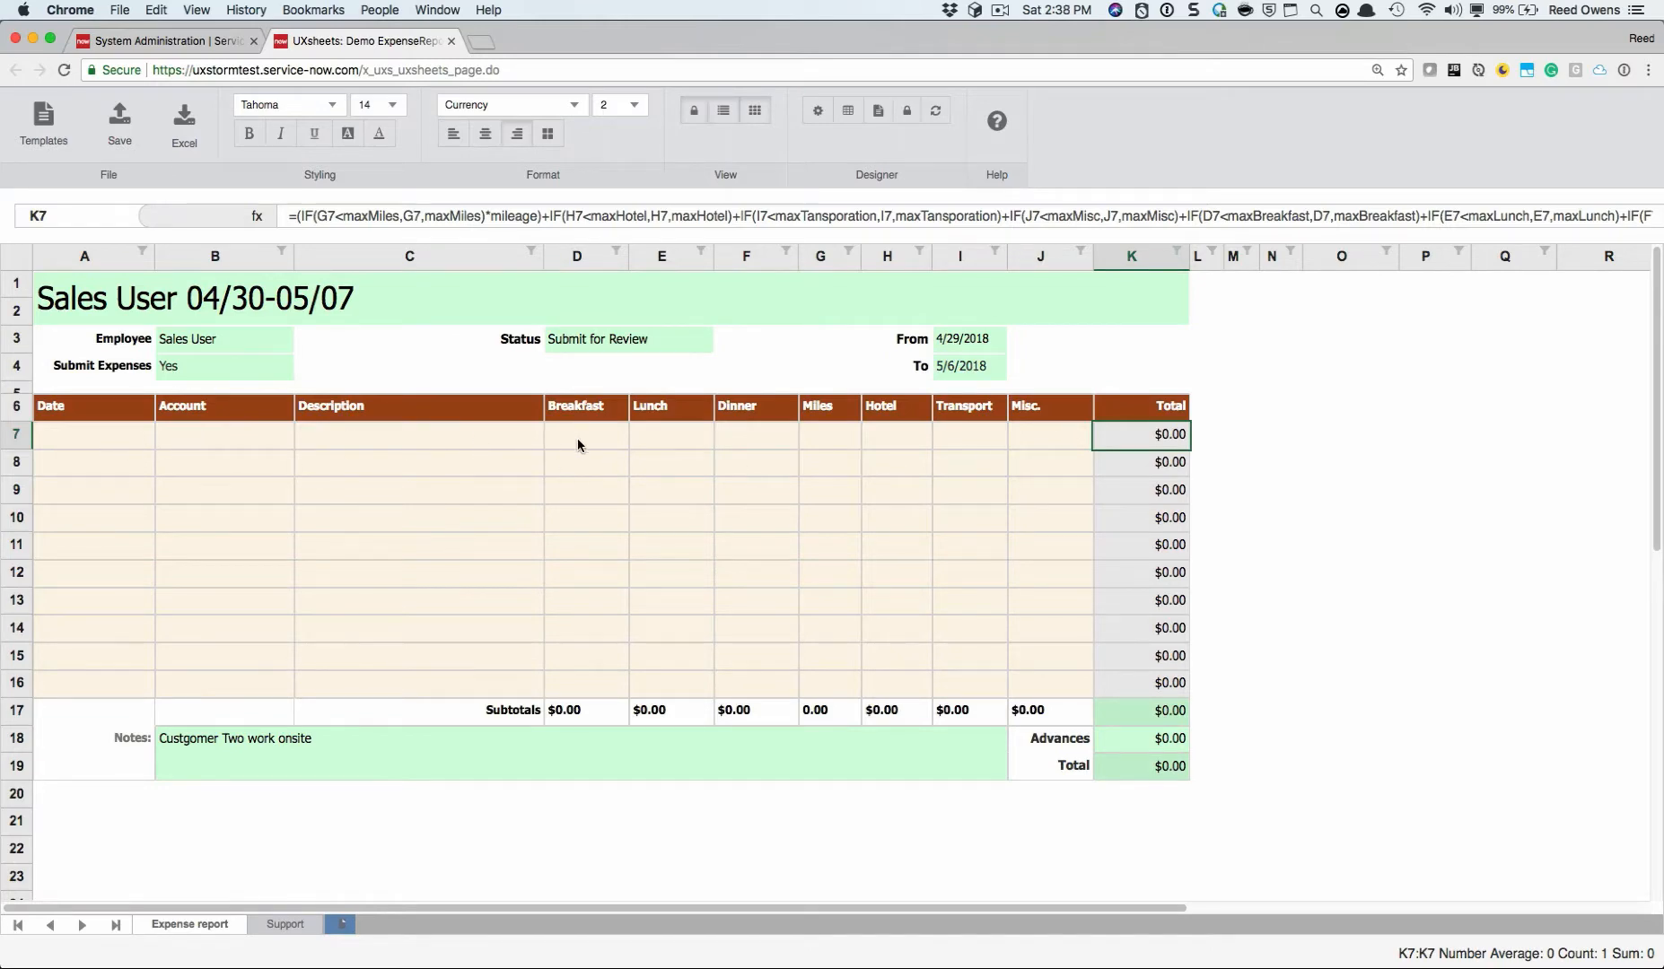
{"action": "left_click", "coordinate": [1050, 442]}
{"action": "left_click", "coordinate": [955, 453]}
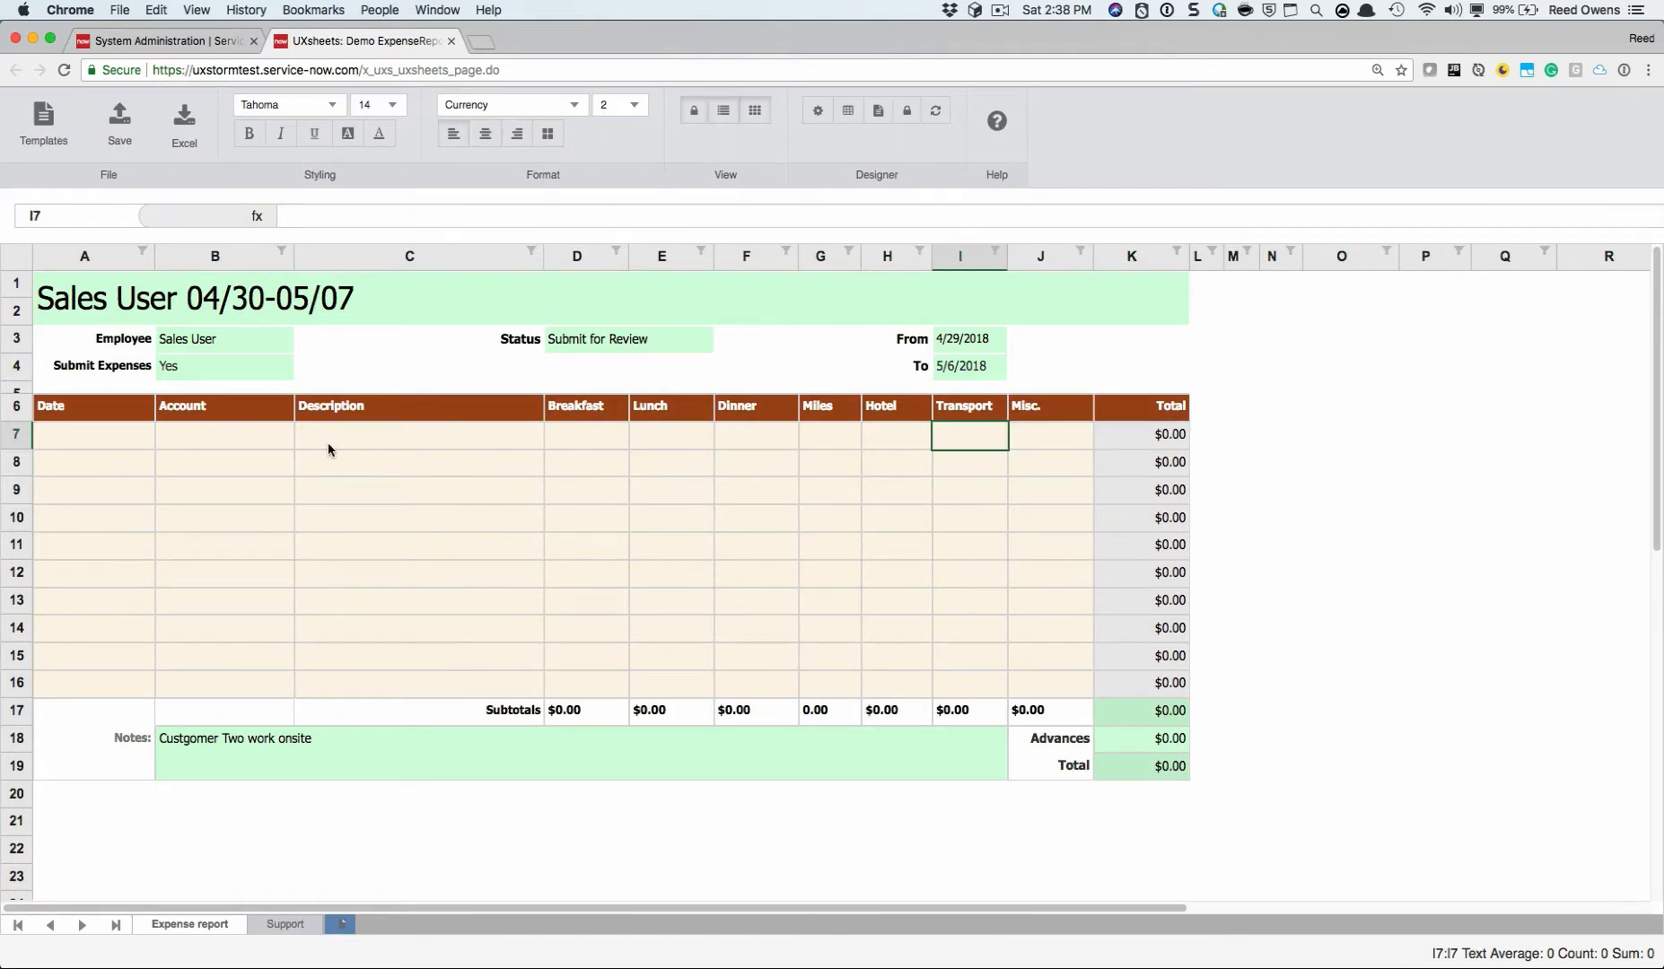
Start a table mapping for range A7:K16 using the Expenses Per Day->Expense Report related list
{"action": "mouse_move", "coordinate": [55, 440]}
{"action": "left_mouse_down"}
{"action": "mouse_move", "coordinate": [1003, 497]}
{"action": "mouse_move", "coordinate": [1136, 624]}
{"action": "mouse_move", "coordinate": [1156, 711]}
{"action": "mouse_move", "coordinate": [1160, 691]}
{"action": "left_mouse_up"}
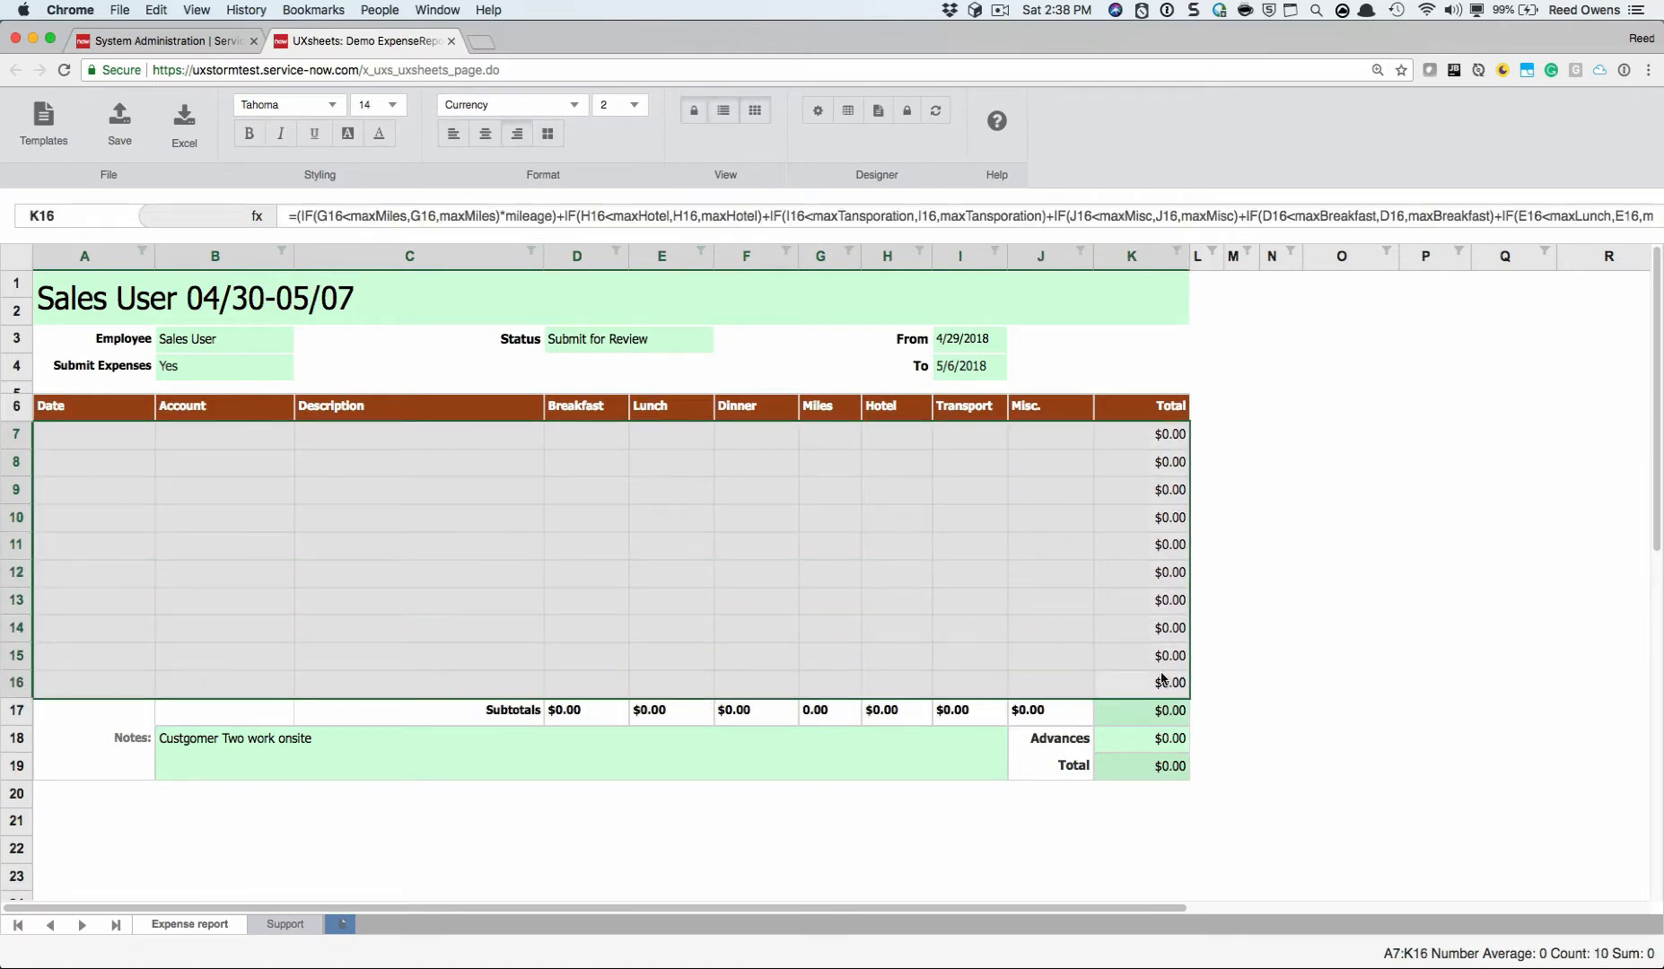
{"action": "left_click", "coordinate": [851, 119]}
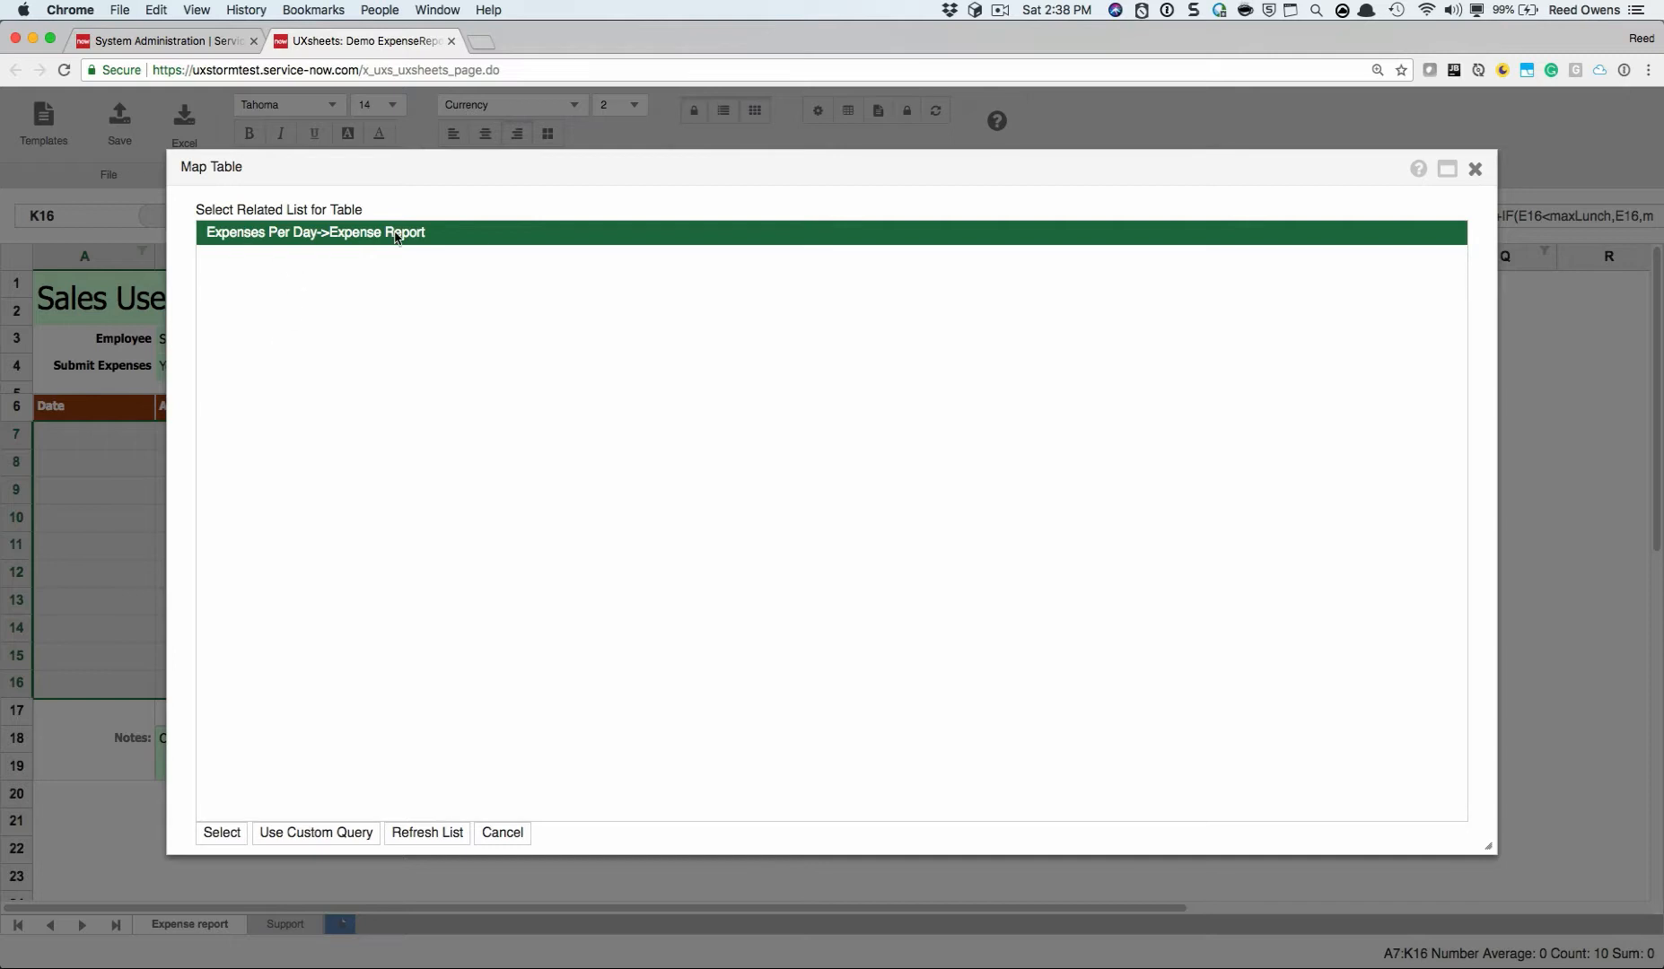
{"action": "left_click", "coordinate": [219, 834]}
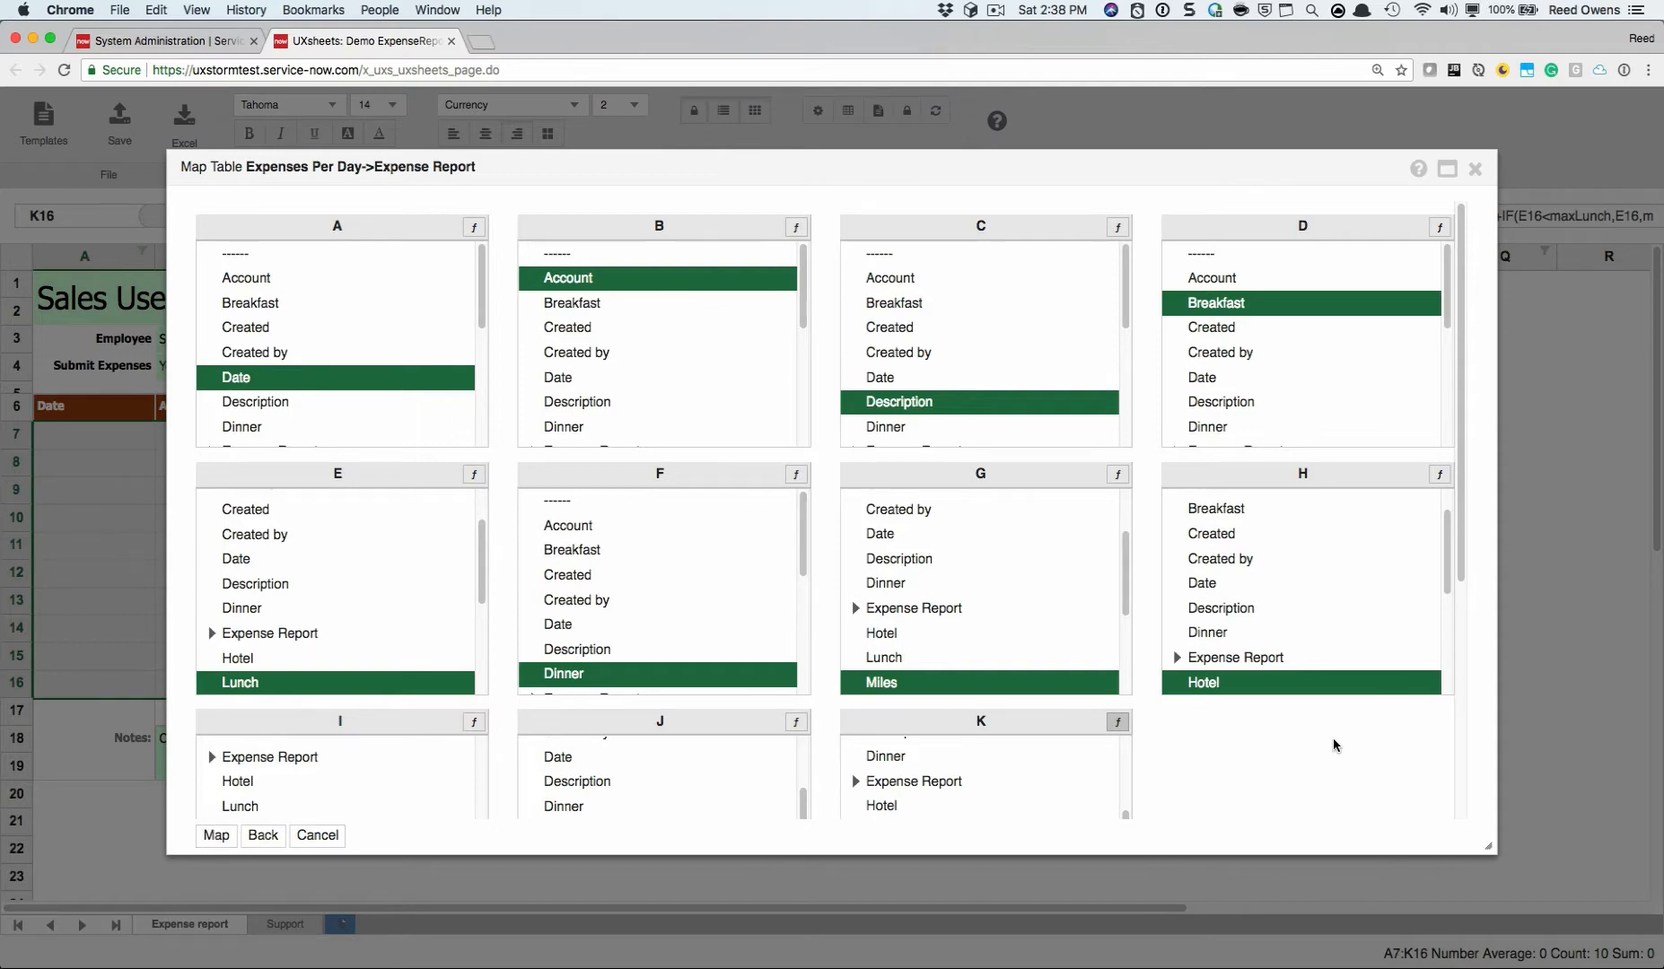
Sort the mapped table by Date, enable Expand Table as Needed and Allow Delete of Records, and create the mapping
{"action": "scroll", "coordinate": [1257, 736], "scroll_direction": "down", "scroll_amount": 5}
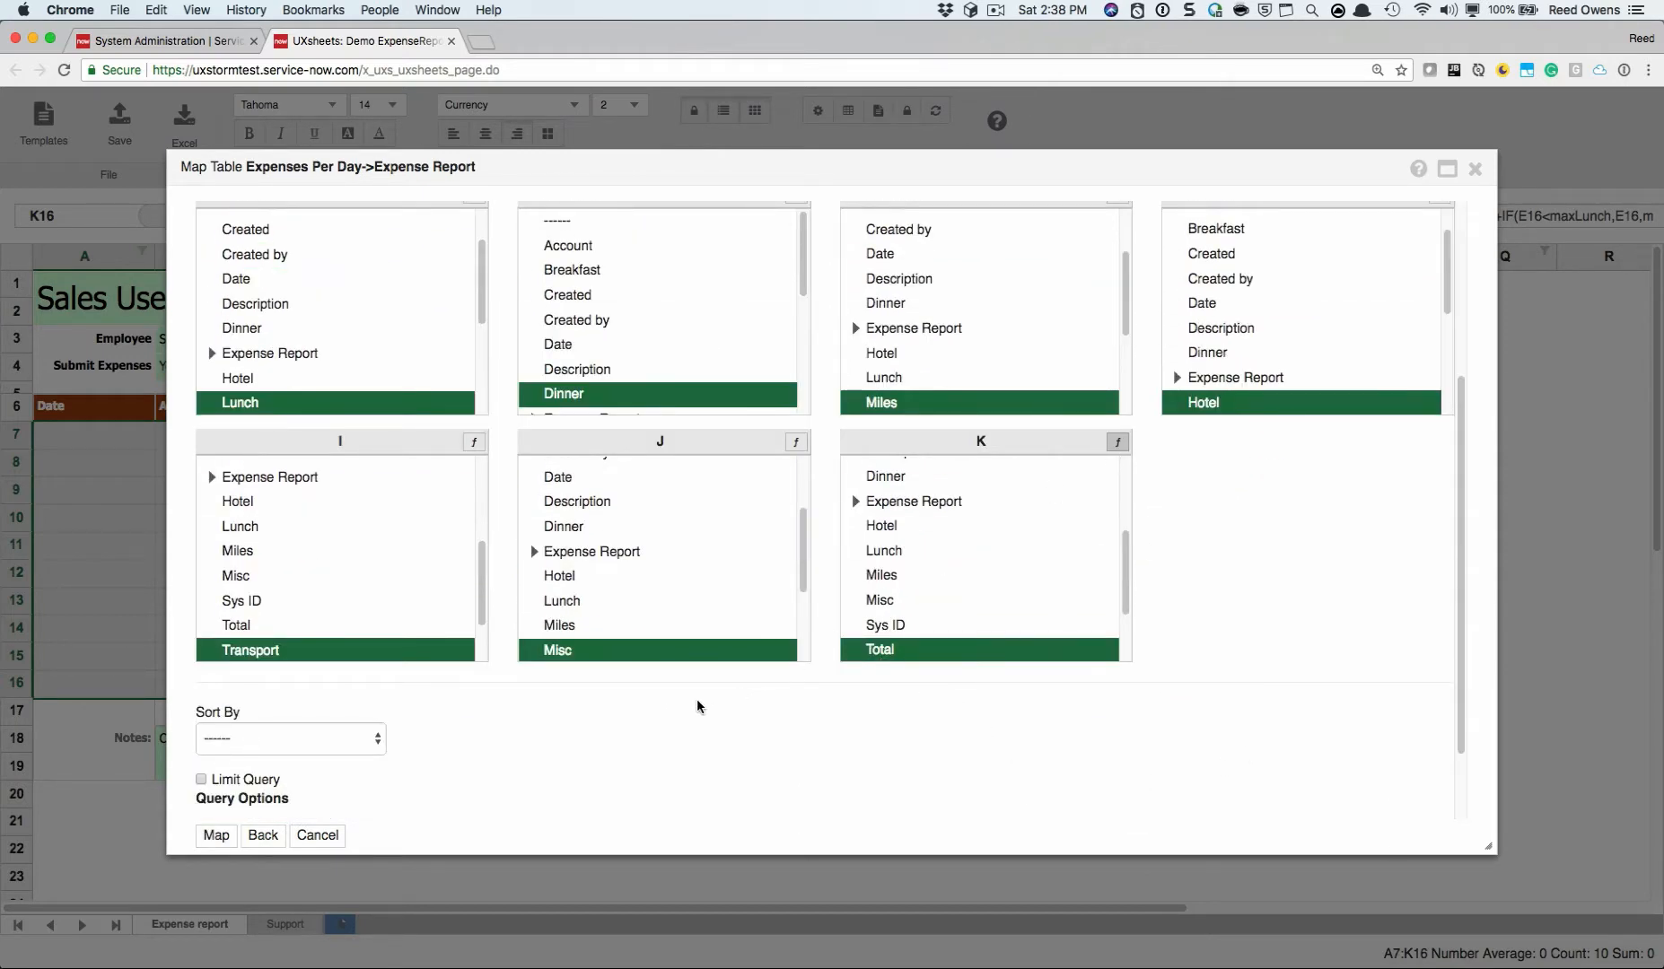
{"action": "left_click", "coordinate": [316, 747]}
{"action": "left_click", "coordinate": [285, 832]}
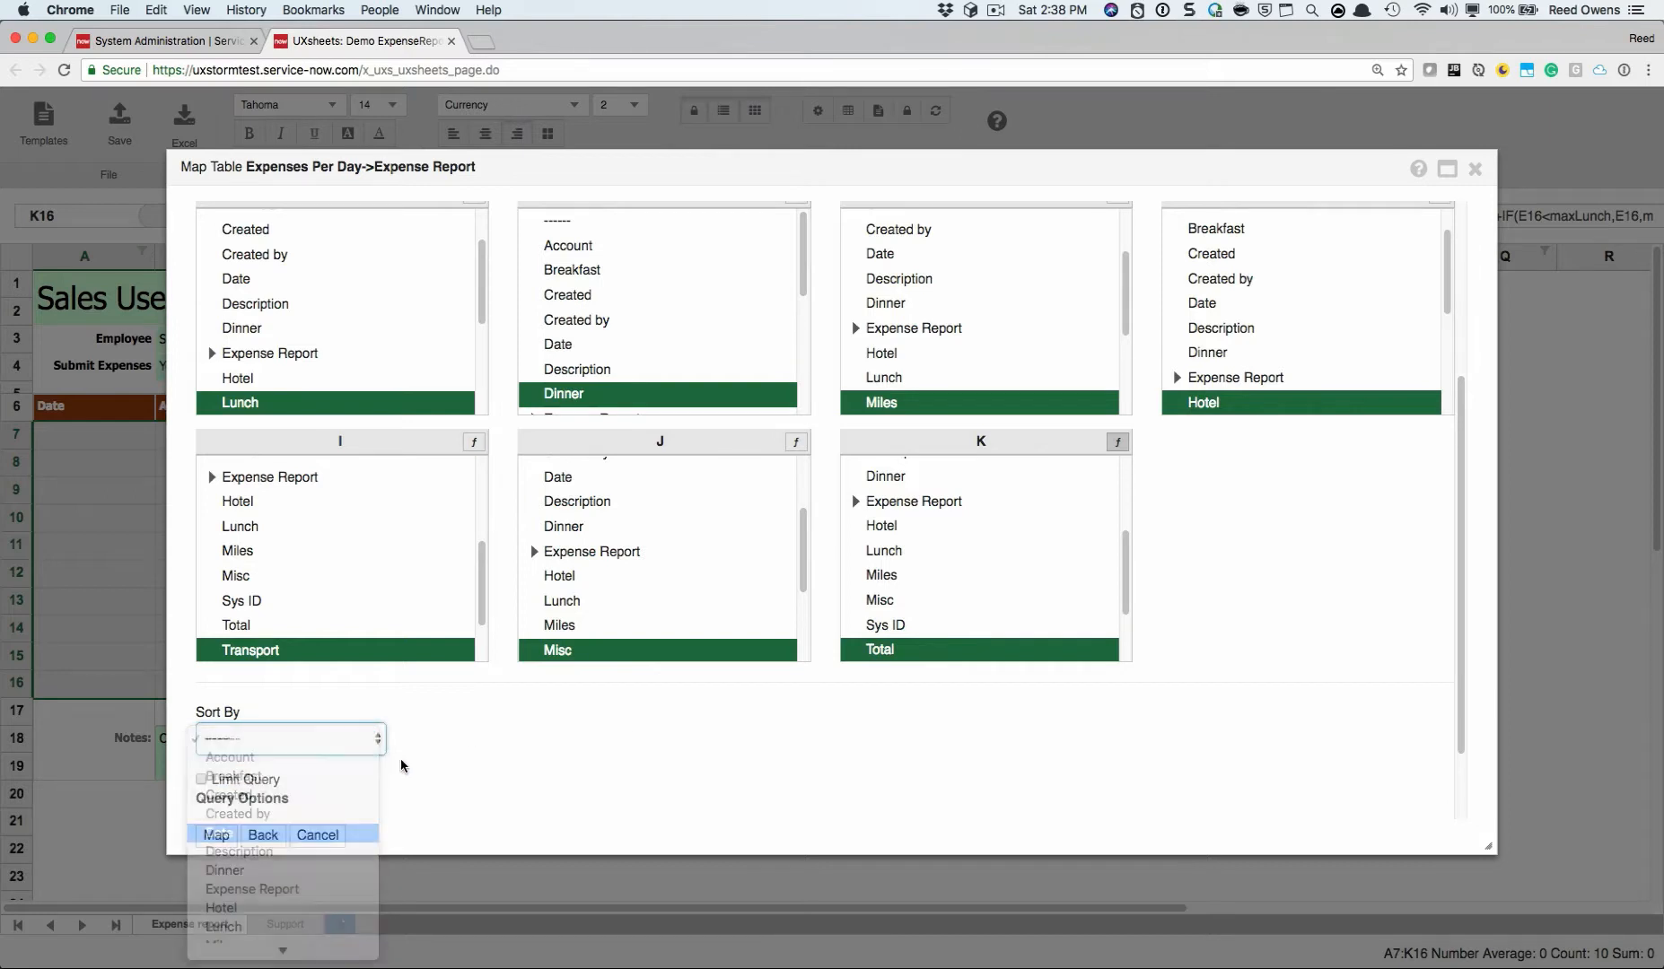
{"action": "scroll", "coordinate": [408, 757], "scroll_direction": "down", "scroll_amount": 3}
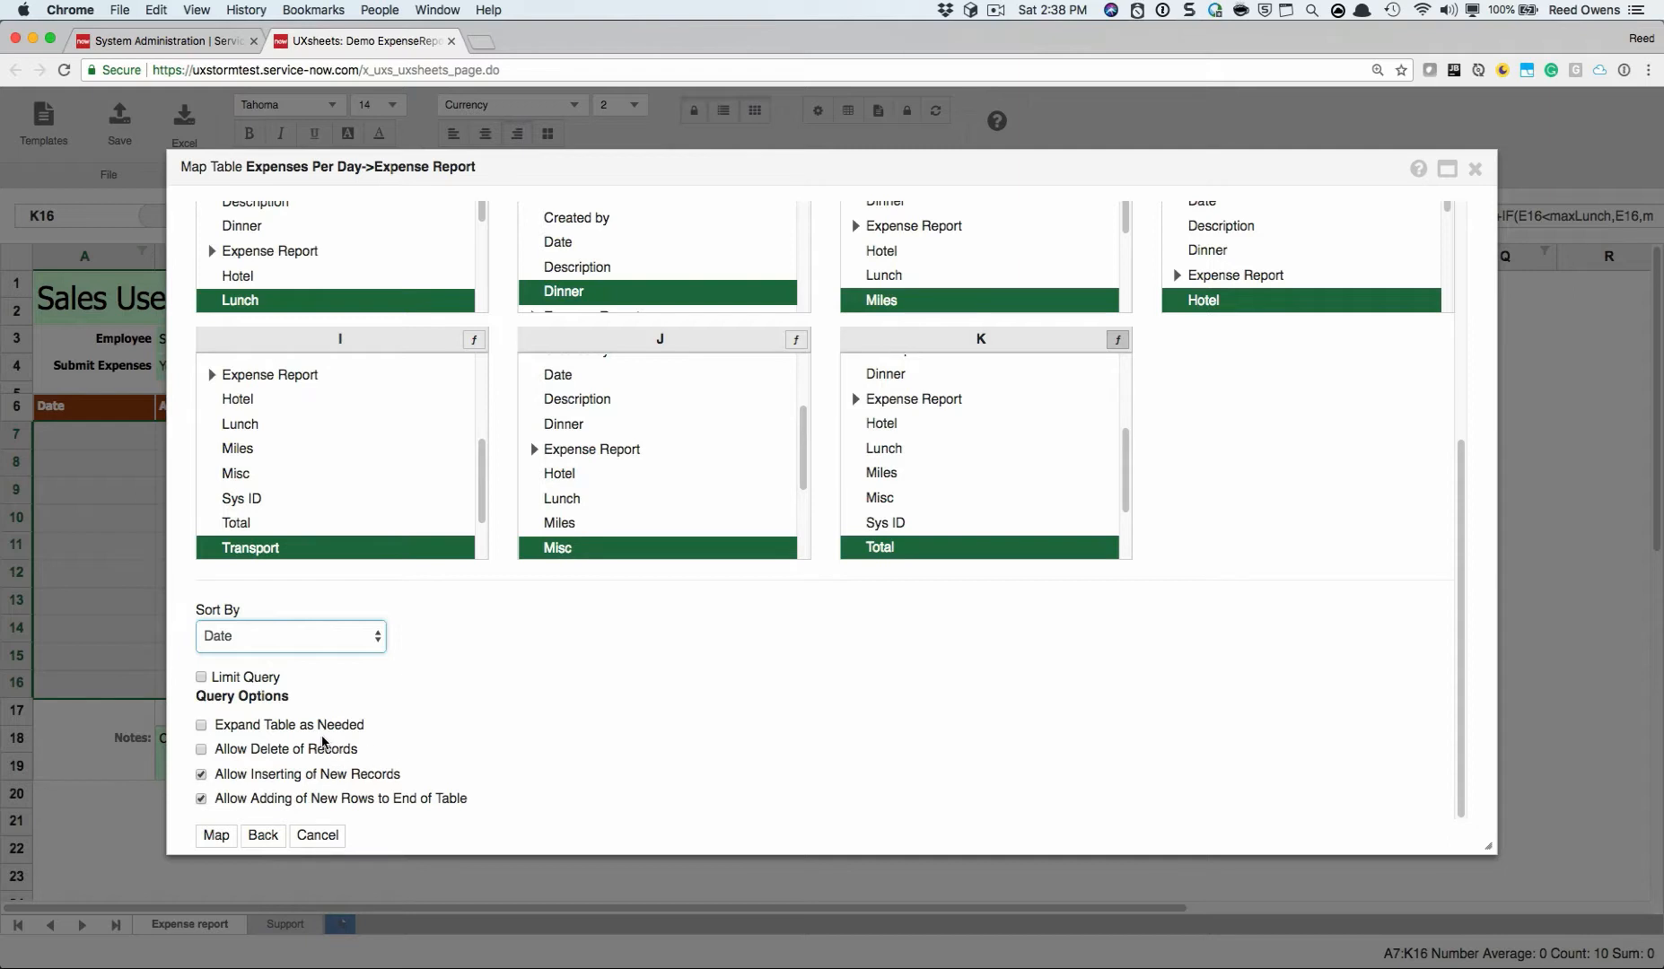
{"action": "left_click", "coordinate": [331, 730]}
{"action": "left_click", "coordinate": [331, 731]}
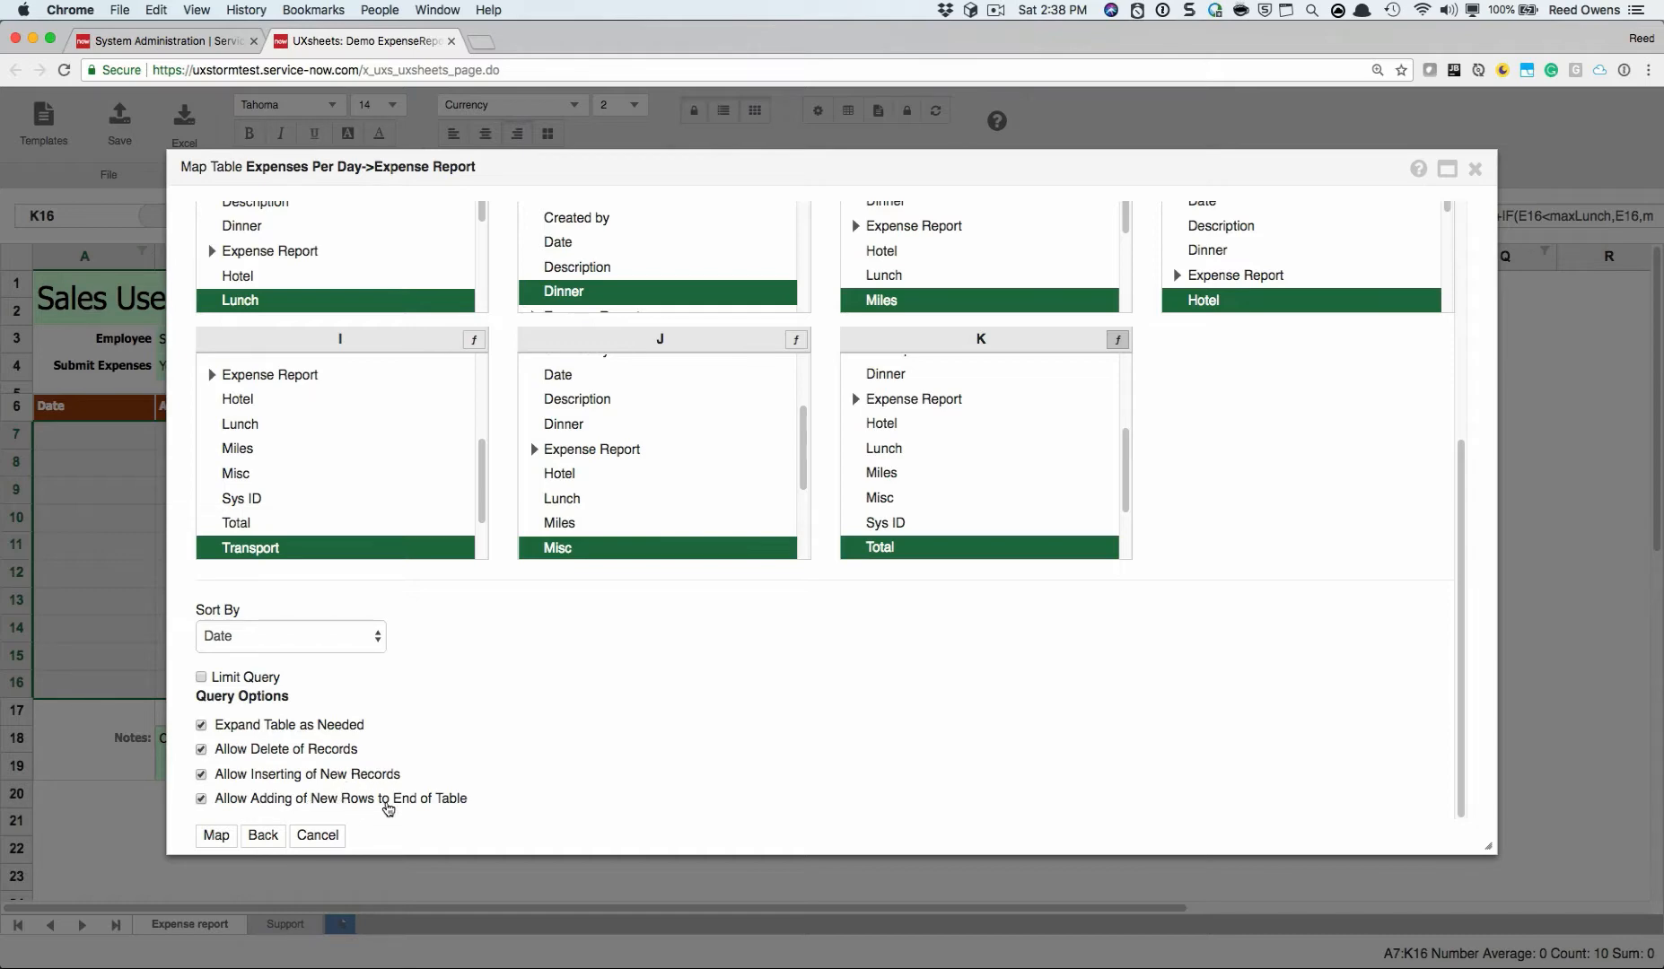
{"action": "left_click", "coordinate": [216, 835]}
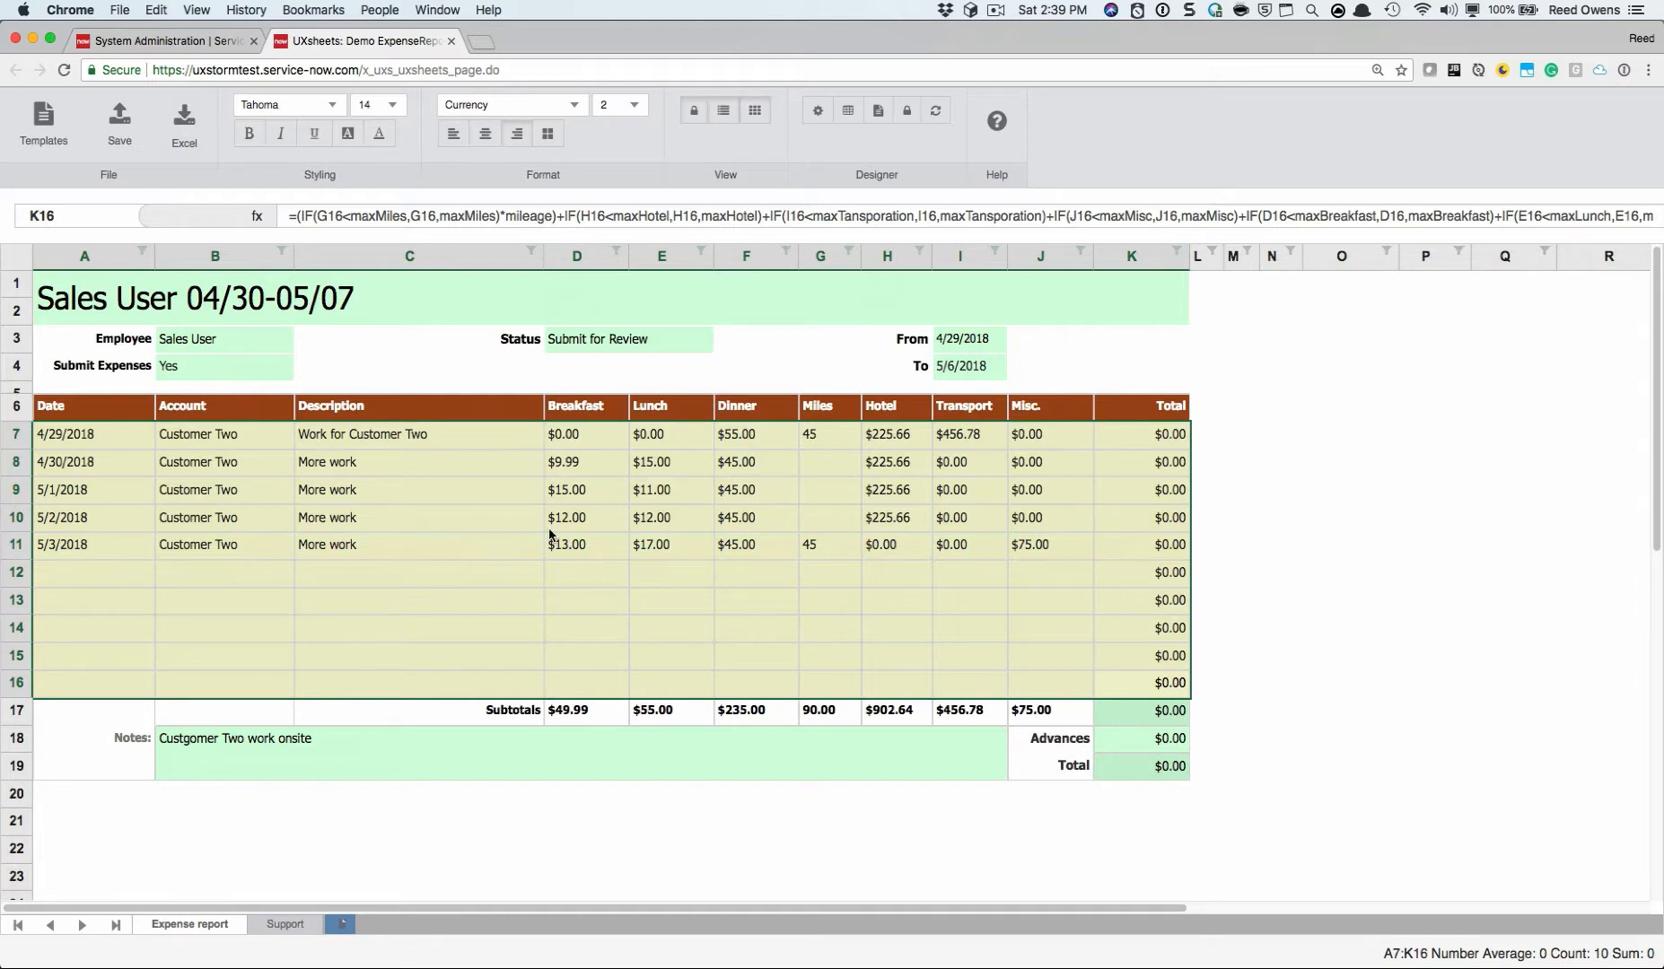
Check the K7 total formula and the named ranges, locating the cell on the Support sheet that maxTansporation refers to
{"action": "left_click", "coordinate": [1163, 443]}
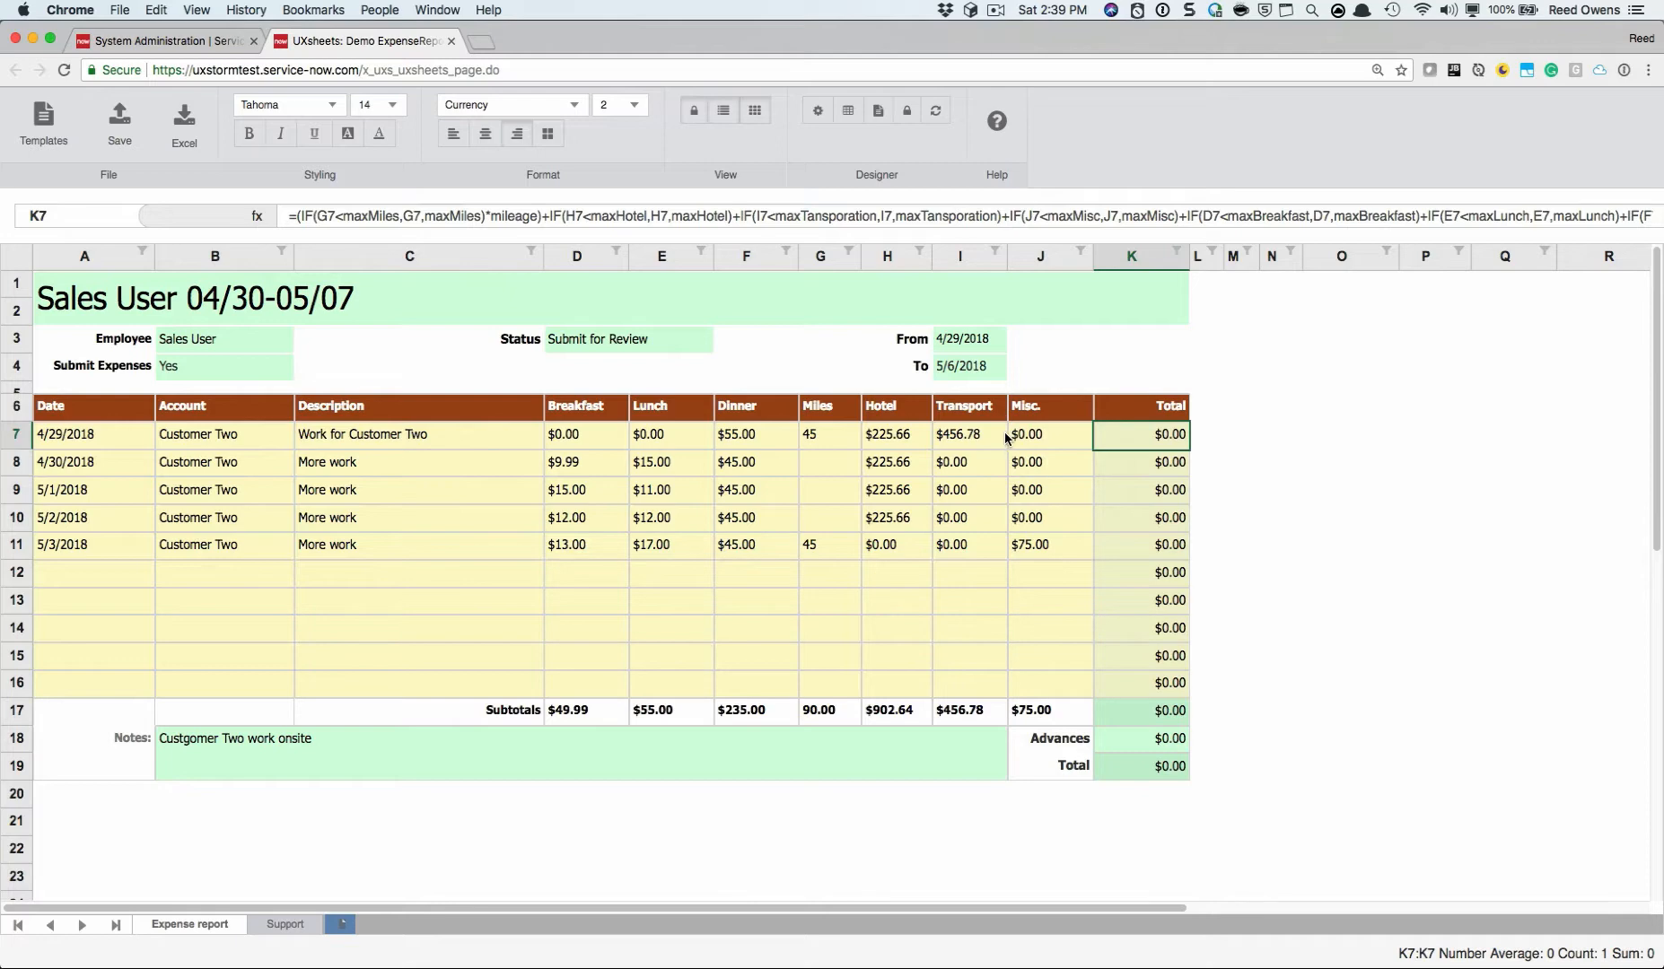
{"action": "right_click", "coordinate": [1074, 368]}
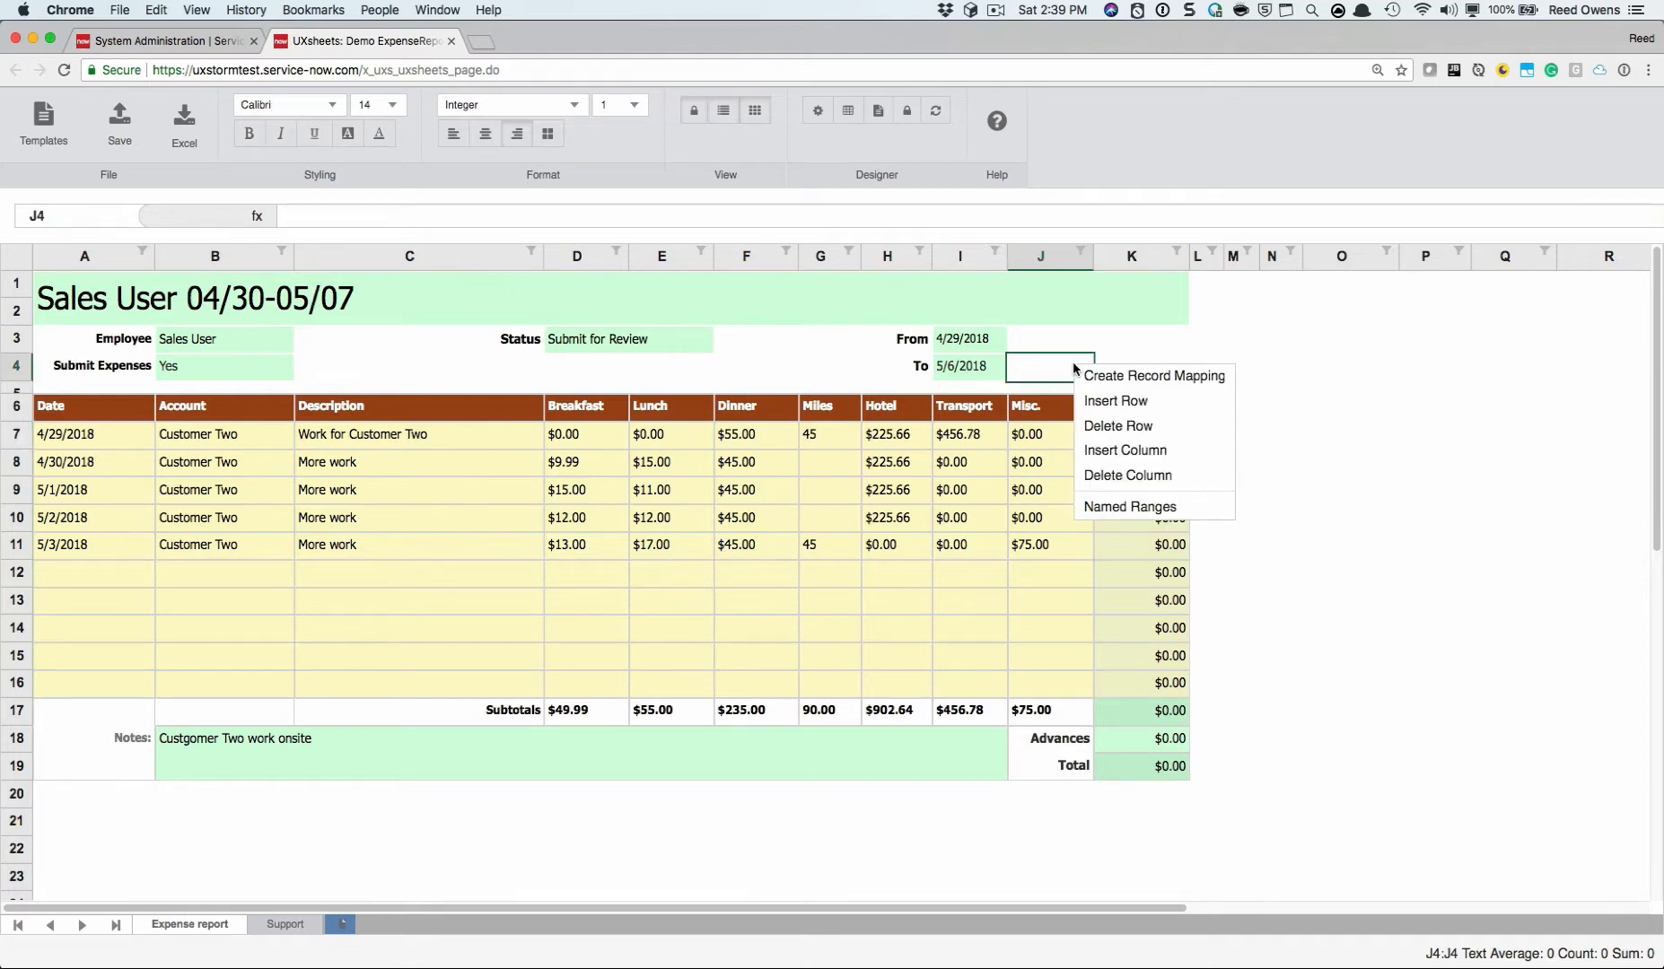
{"action": "left_click", "coordinate": [1129, 511]}
{"action": "scroll", "coordinate": [457, 434], "scroll_direction": "down", "scroll_amount": 5}
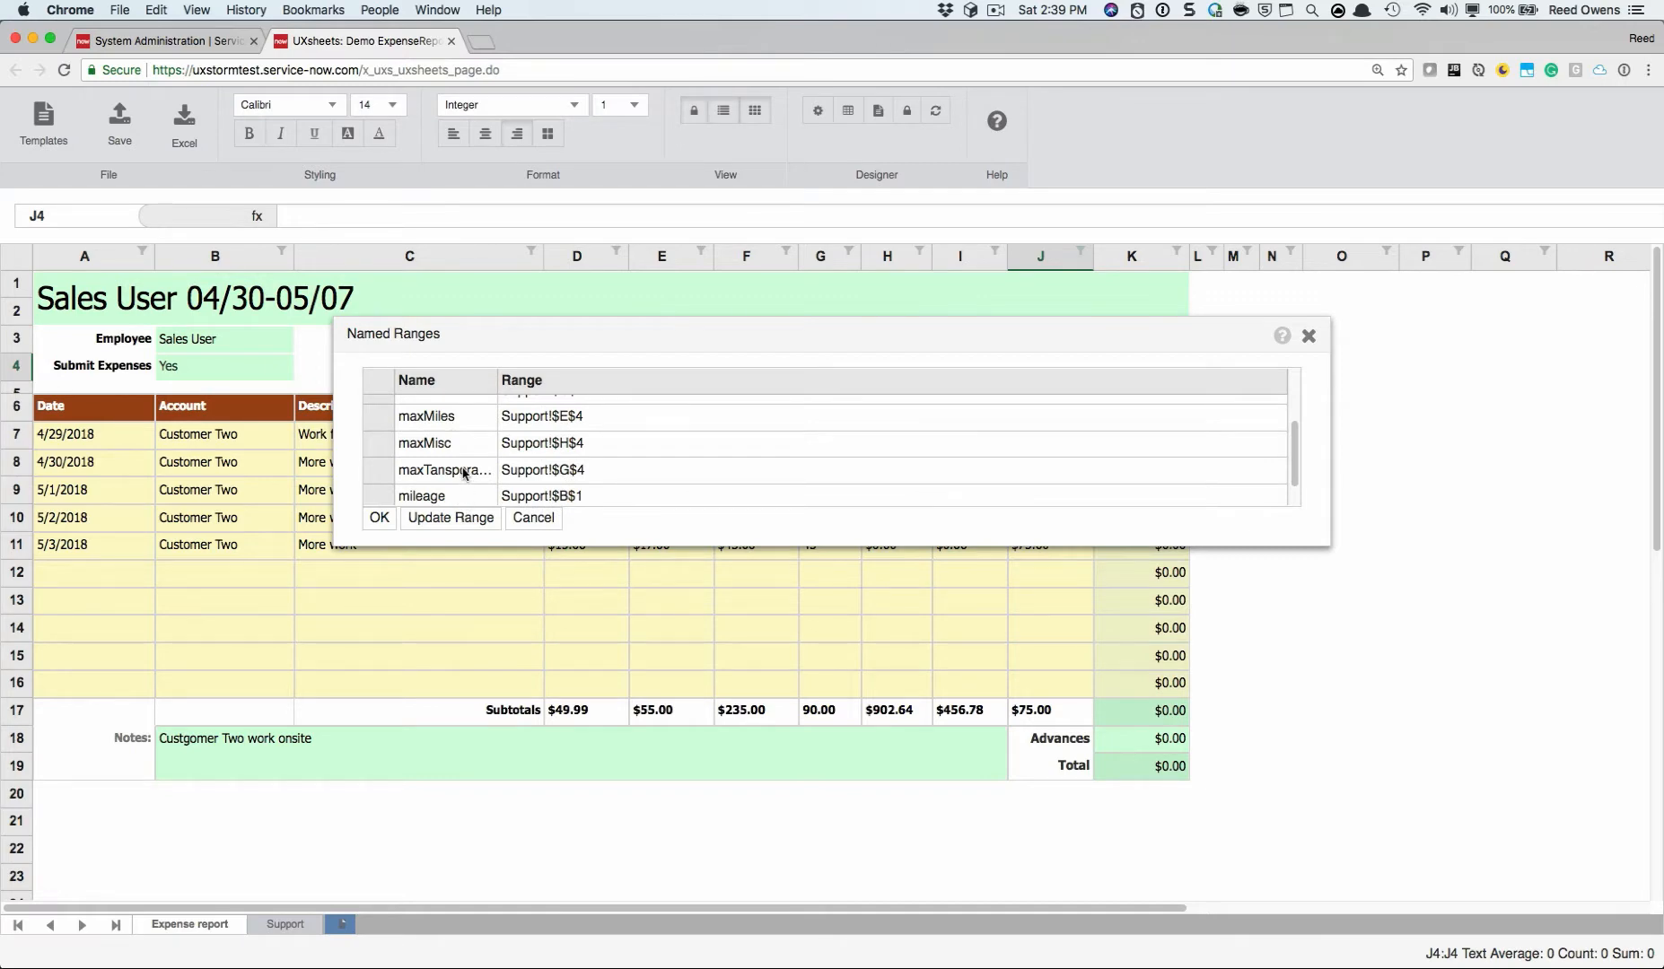
{"action": "double_click", "coordinate": [463, 469]}
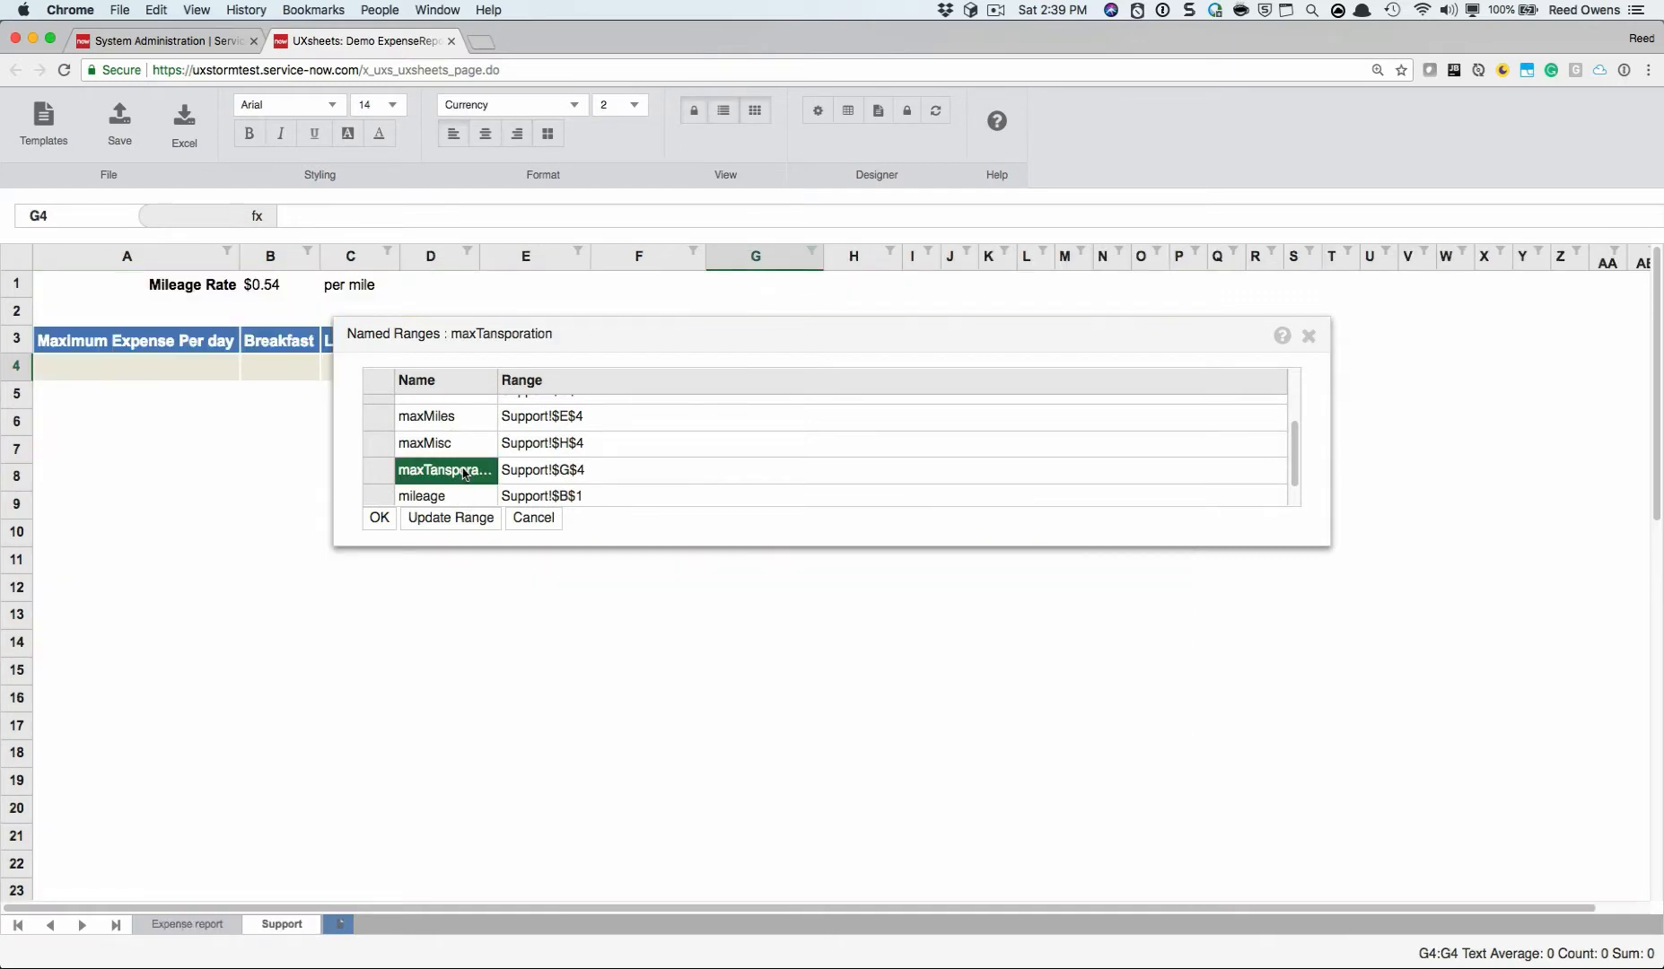
{"action": "left_click", "coordinate": [598, 324]}
{"action": "left_click_drag", "start_coordinate": [701, 322], "coordinate": [710, 469]}
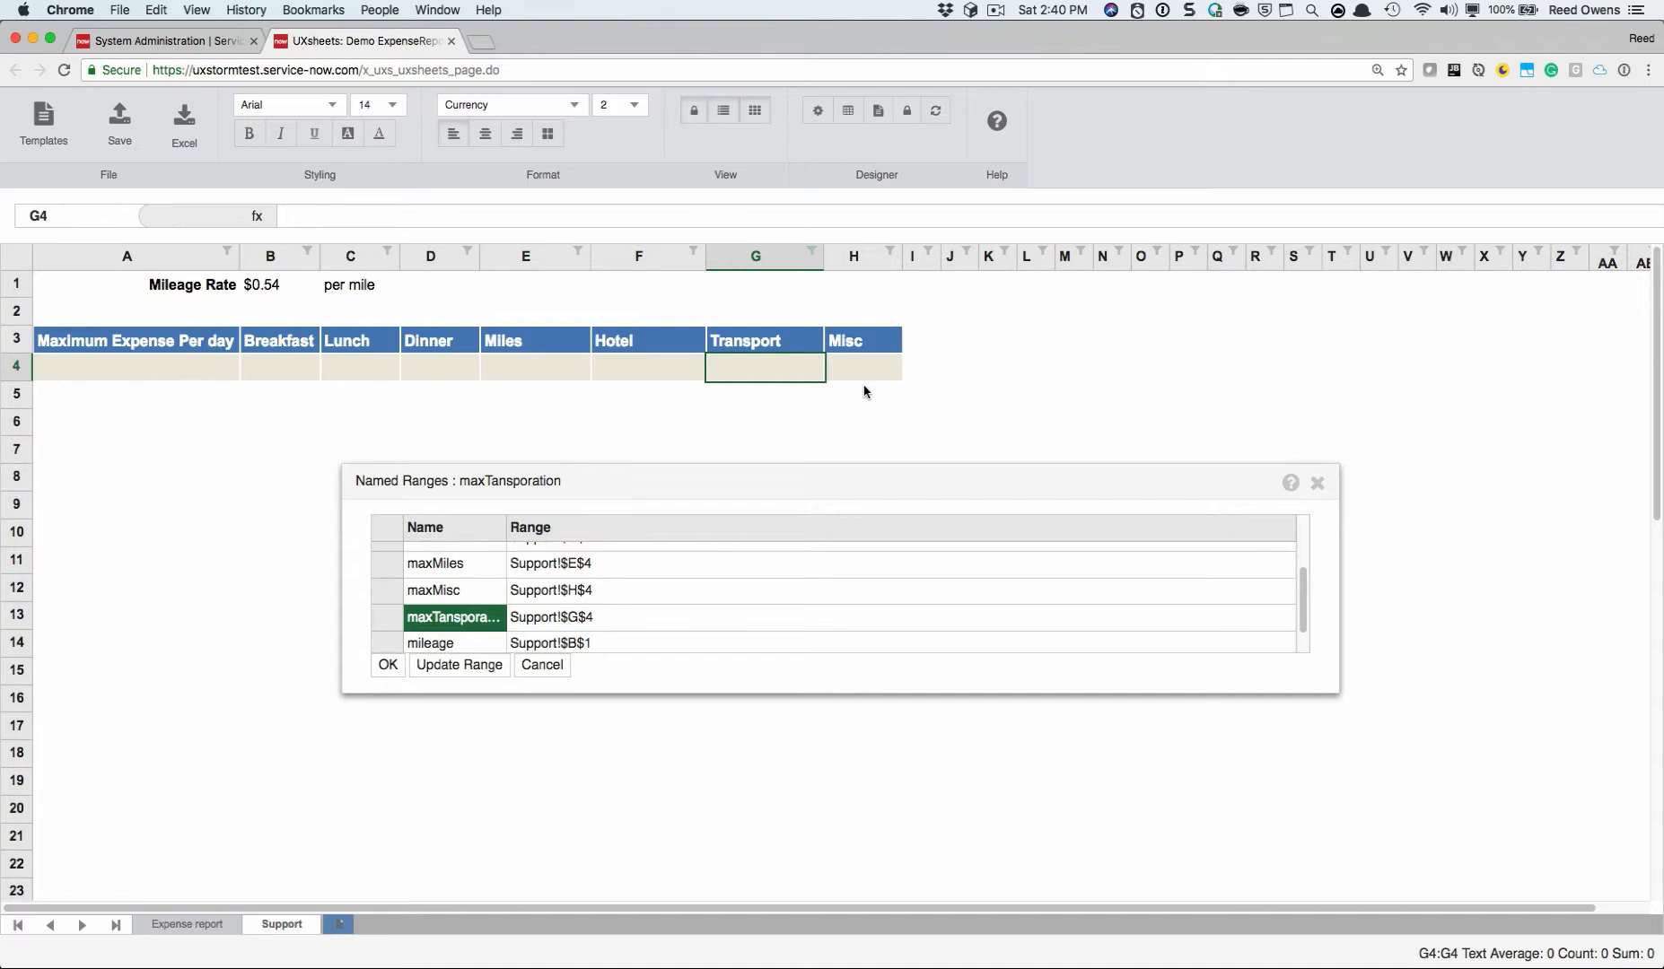
{"action": "left_click", "coordinate": [1318, 483]}
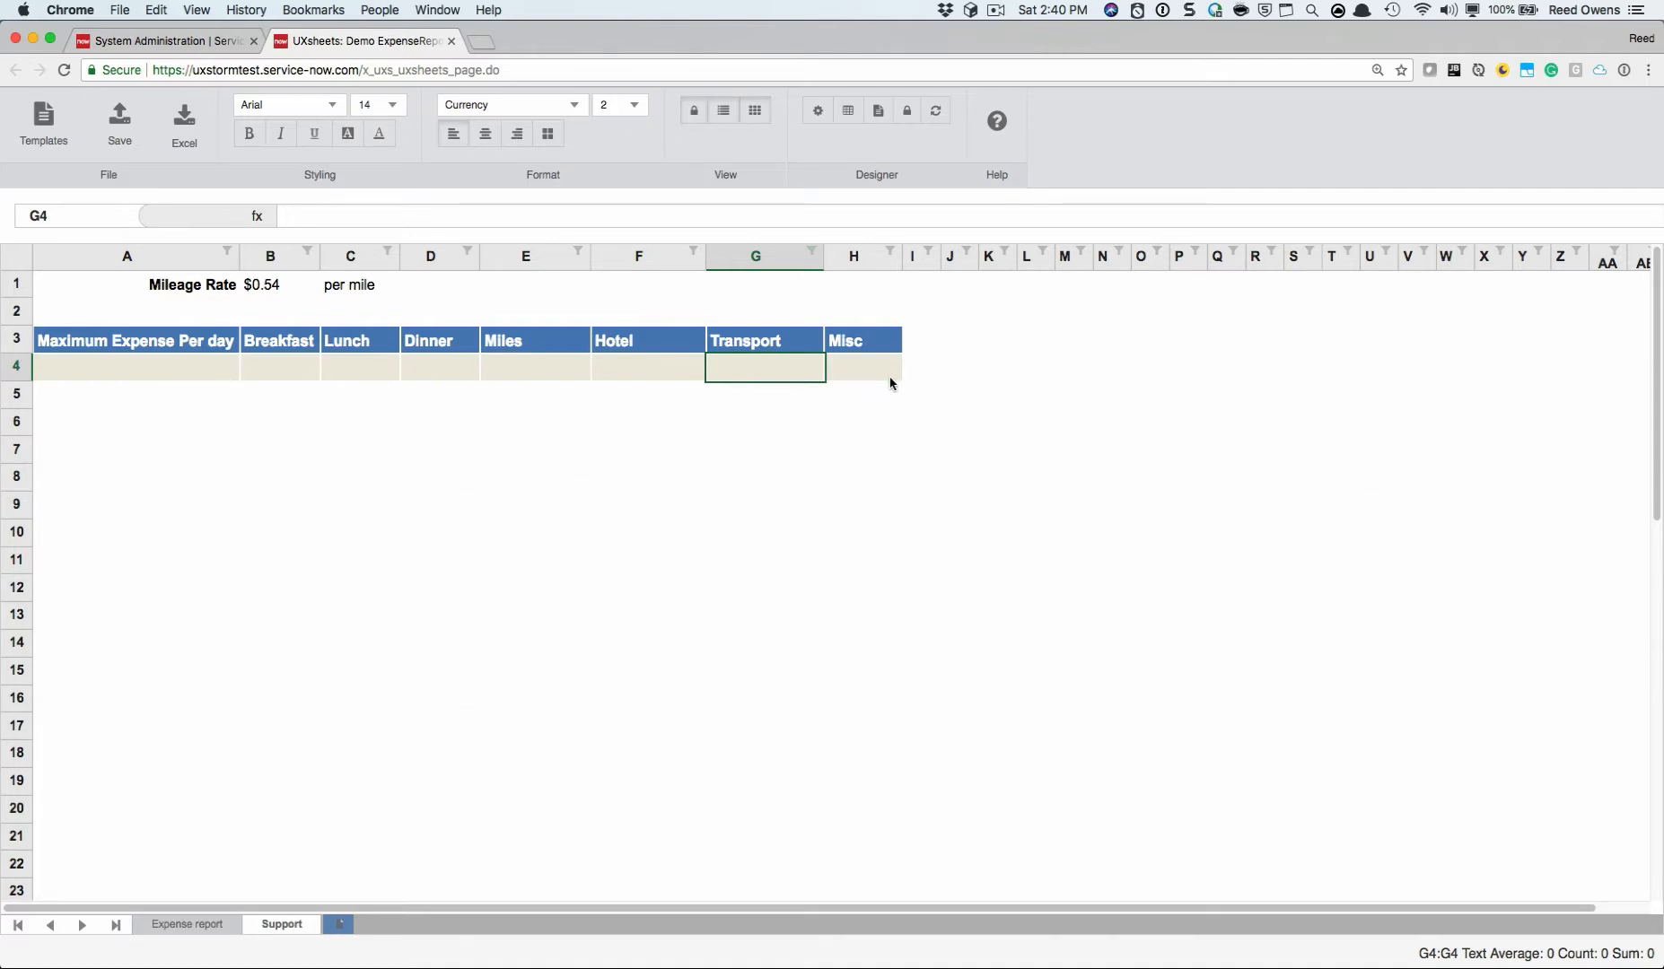
Review the Max Expenses by Departments records in the ServiceNow browser tab, then return to the UXsheets template
{"action": "left_click", "coordinate": [180, 45]}
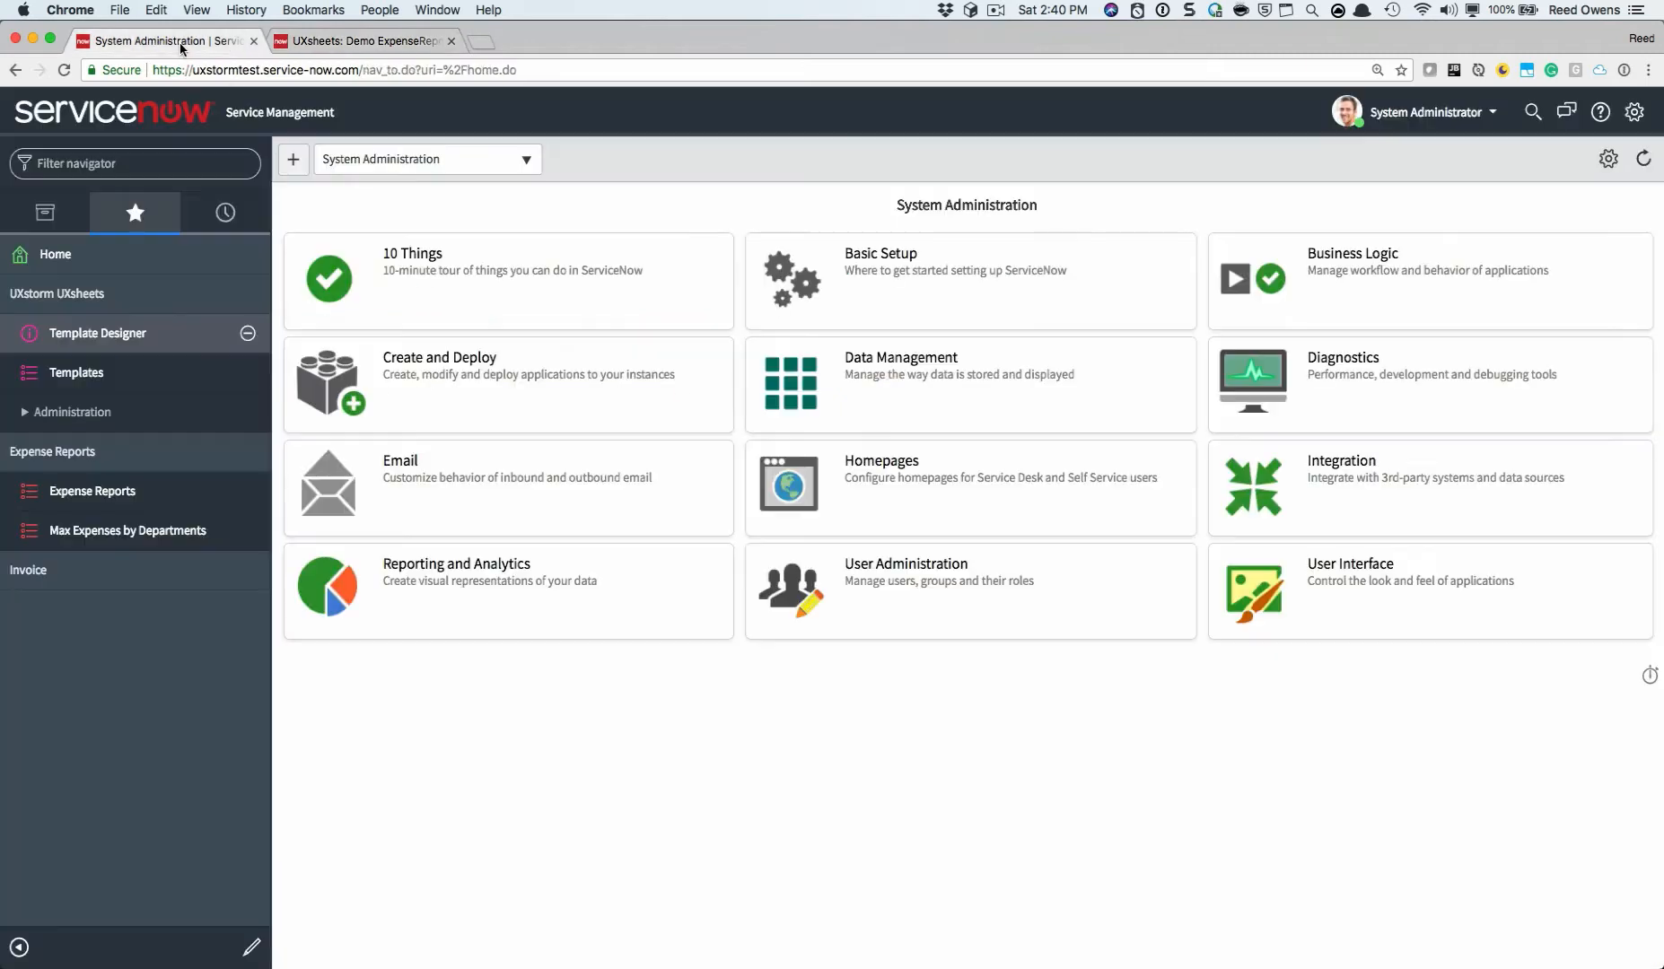
{"action": "left_click", "coordinate": [105, 536]}
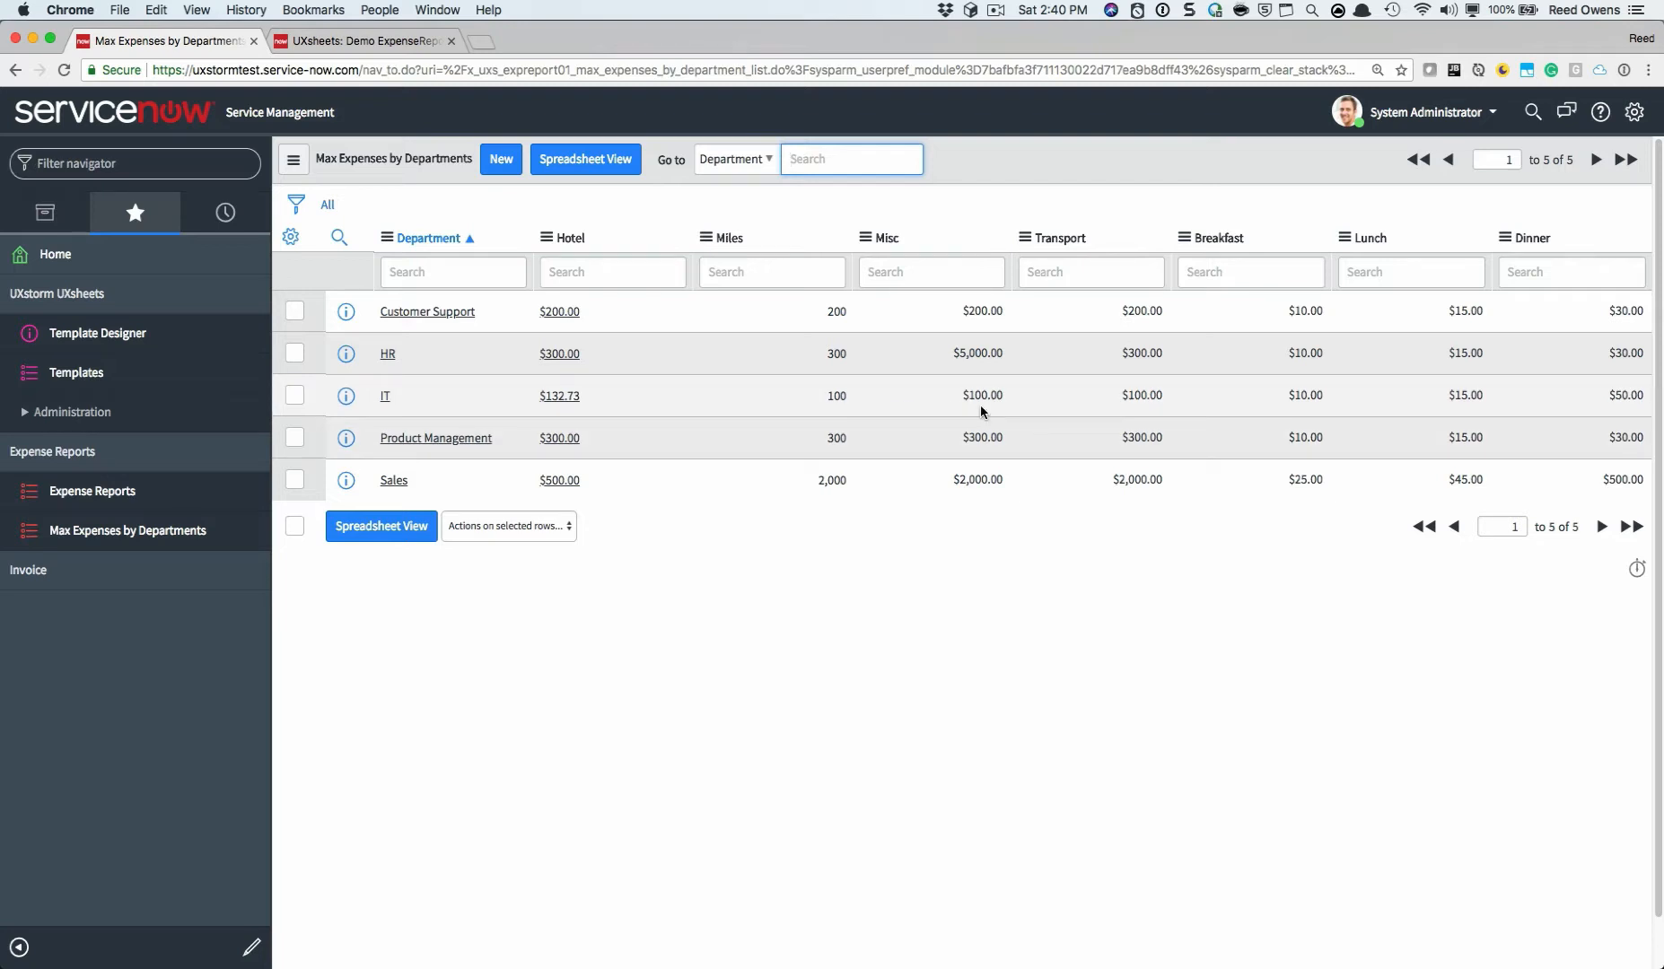
{"action": "left_click", "coordinate": [413, 40]}
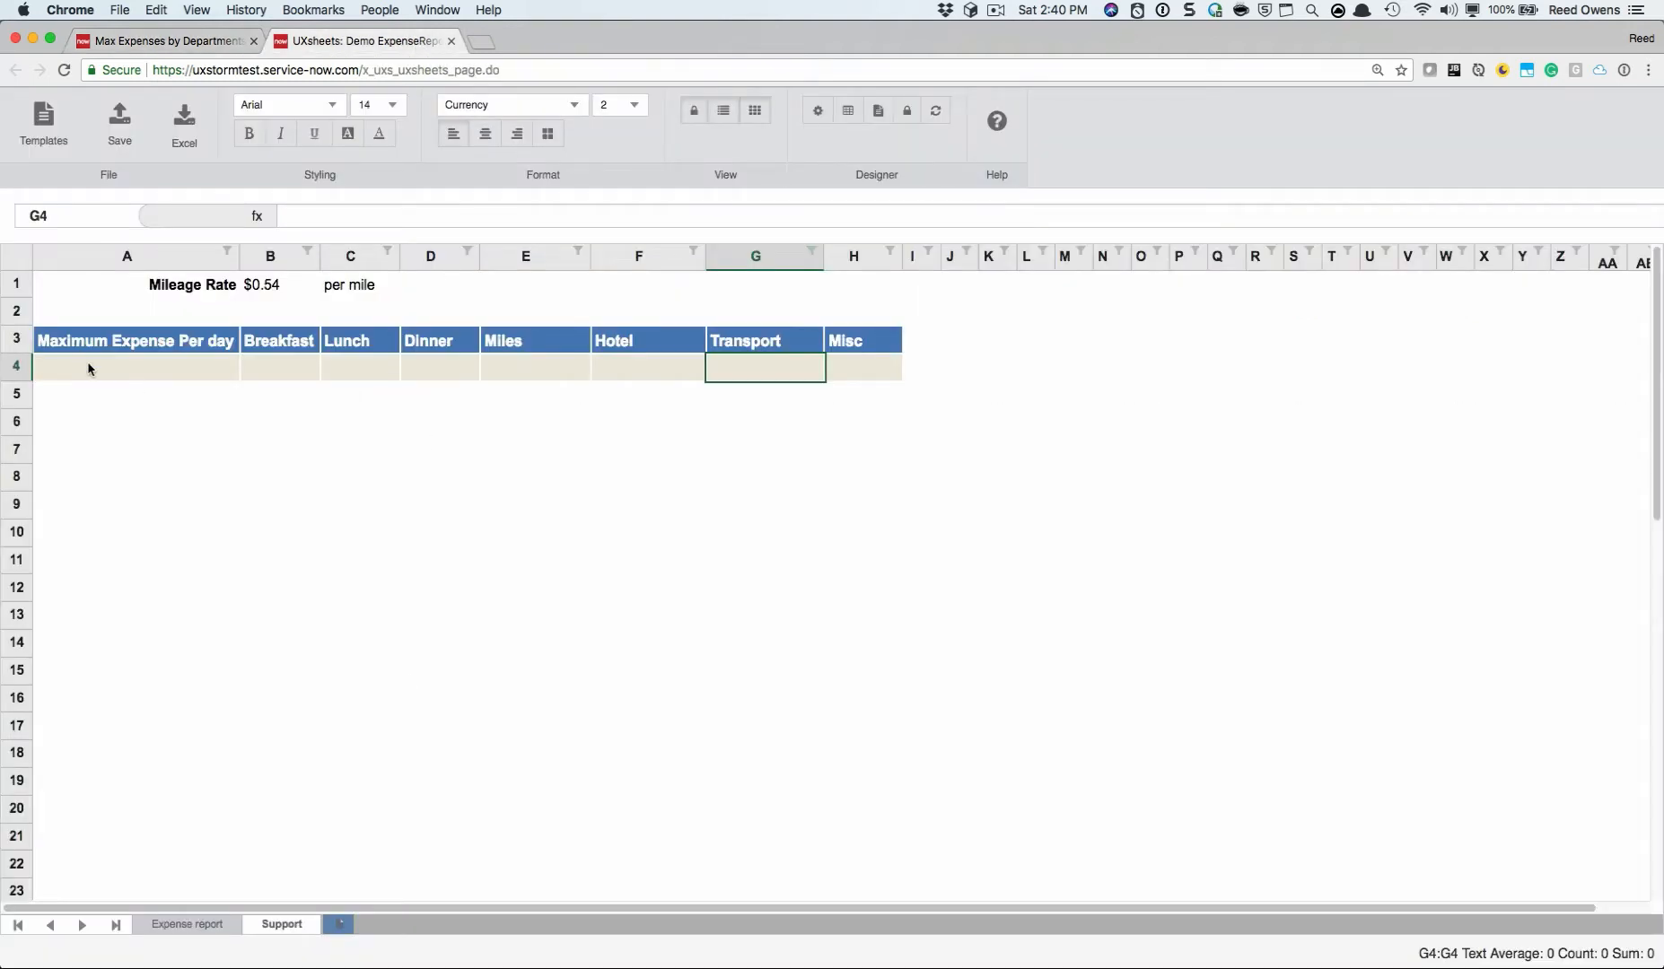
Start a custom query table mapping for Support range A4:H4 on the Max Expenses by Department table, mapping column A to Department
{"action": "left_click_drag", "start_coordinate": [88, 368], "coordinate": [863, 367]}
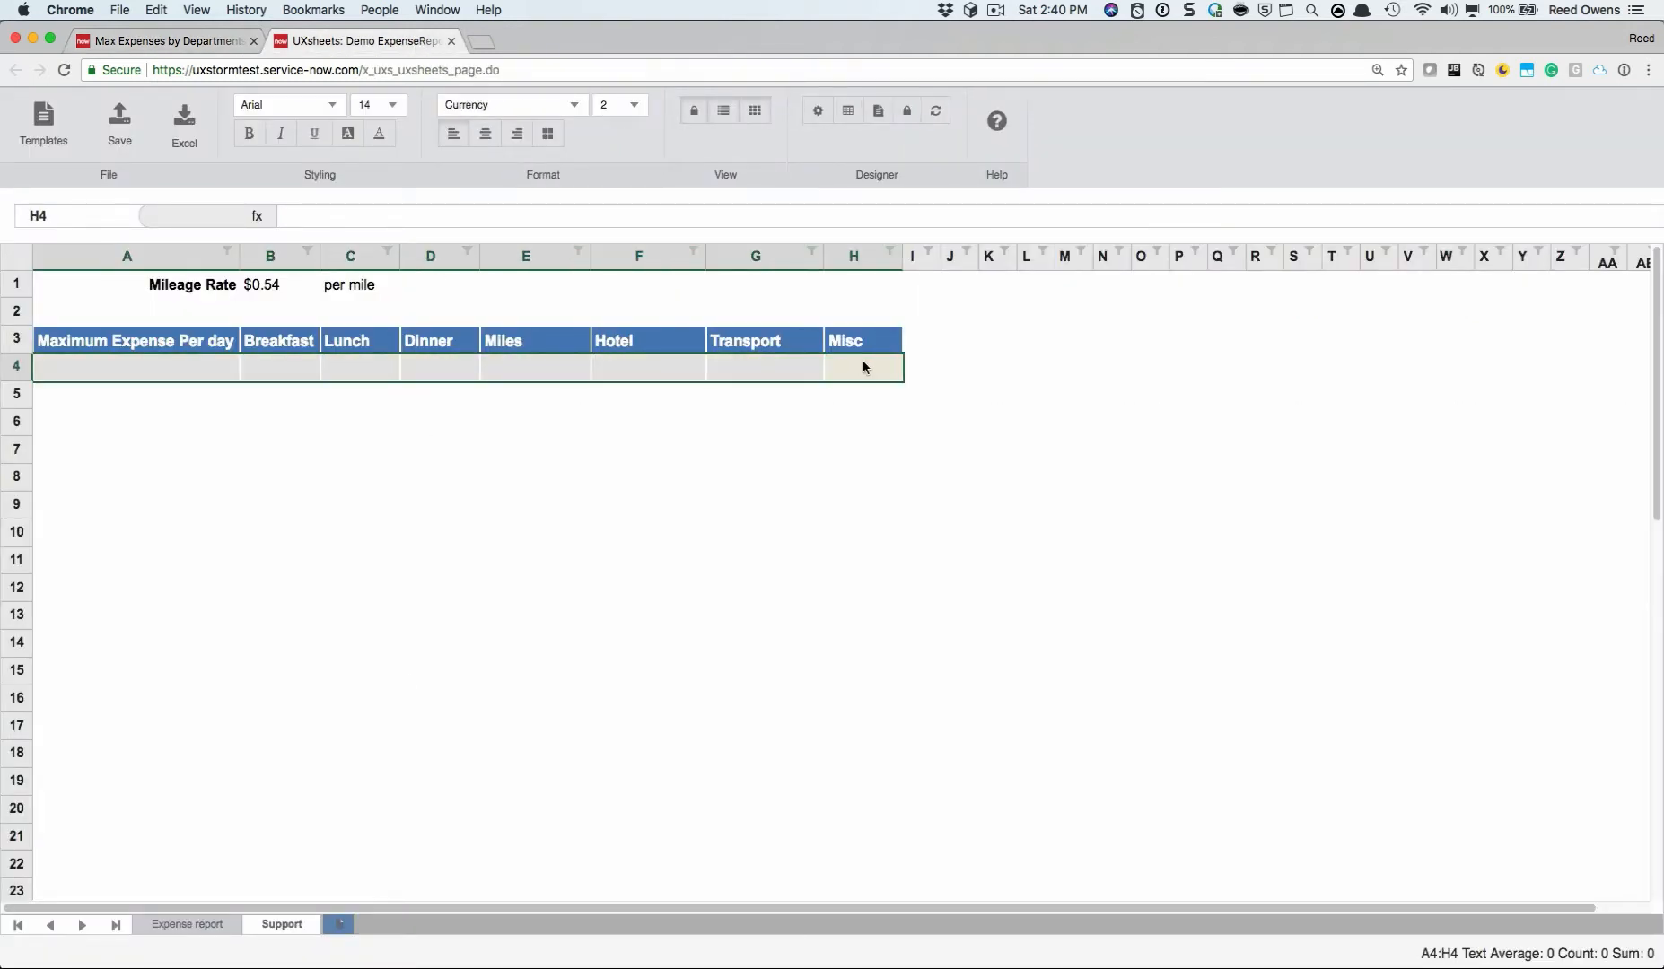
{"action": "left_click", "coordinate": [852, 115]}
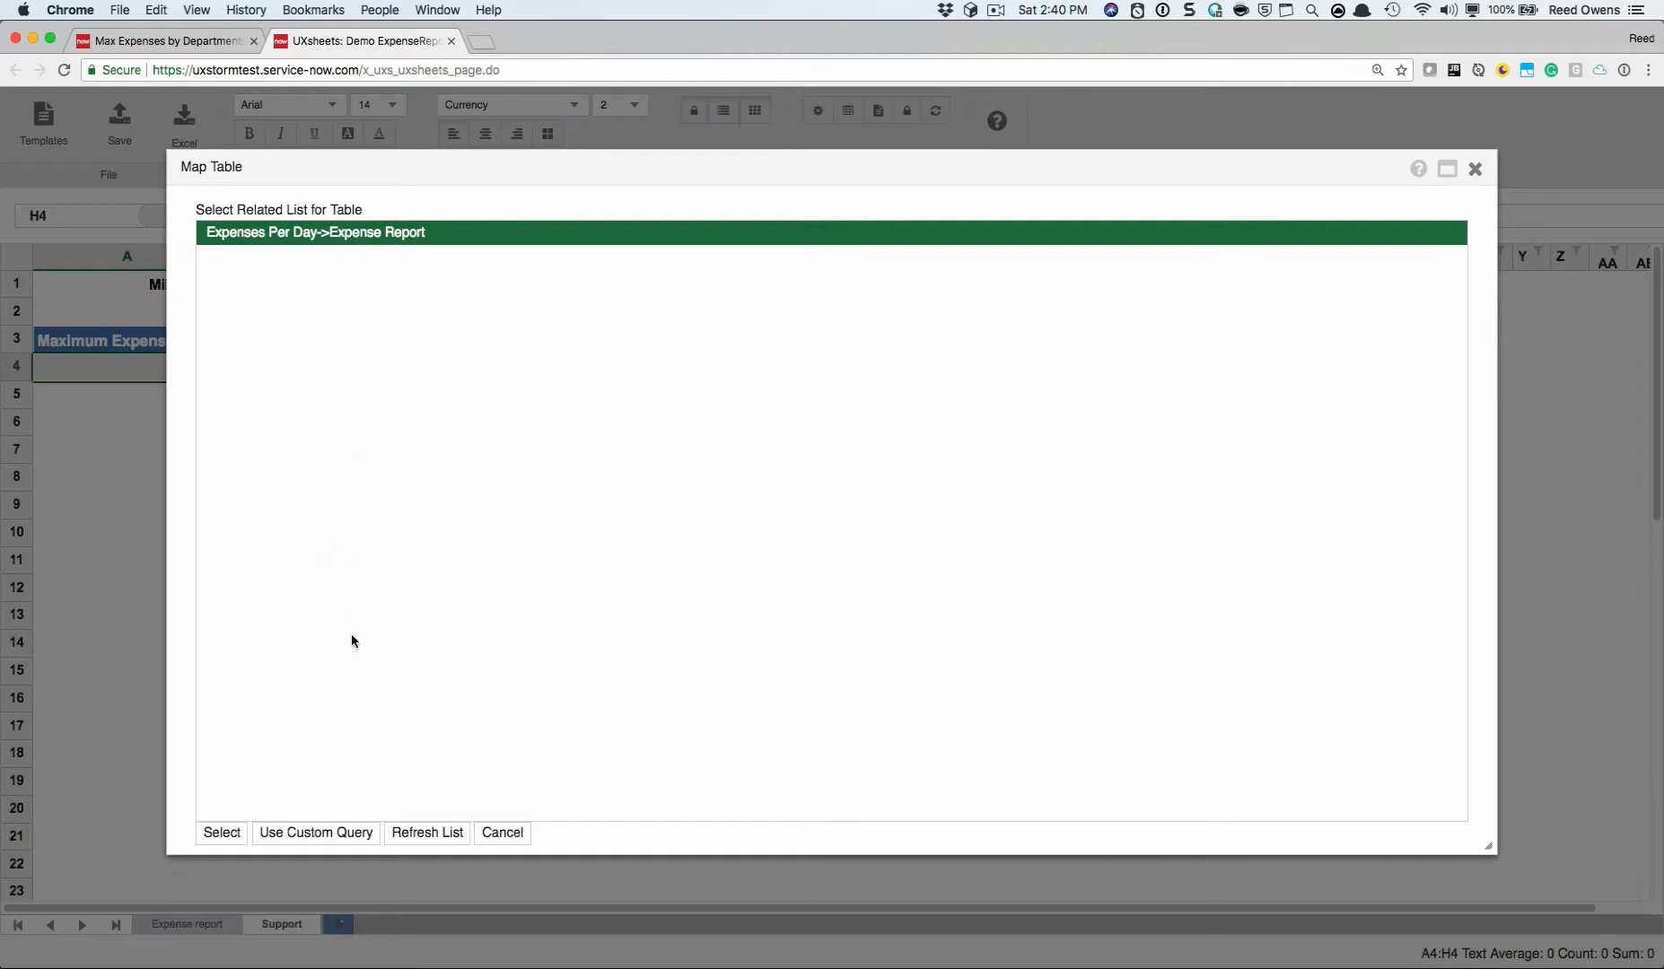
{"action": "left_click", "coordinate": [341, 834]}
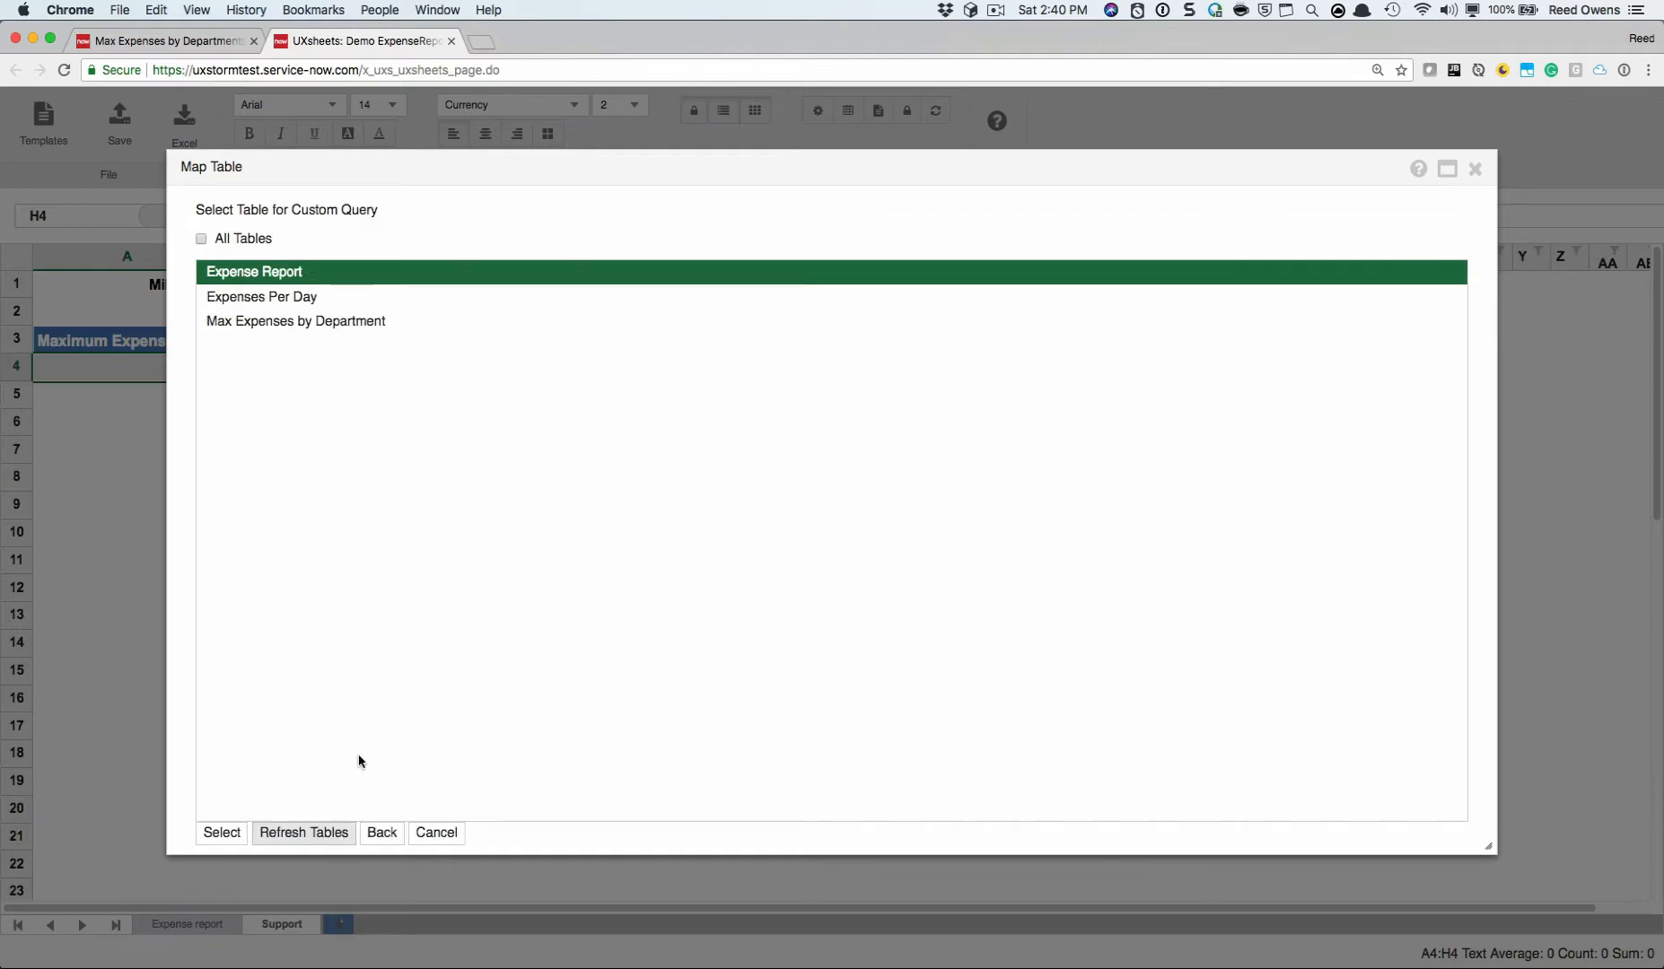
{"action": "left_click", "coordinate": [307, 321]}
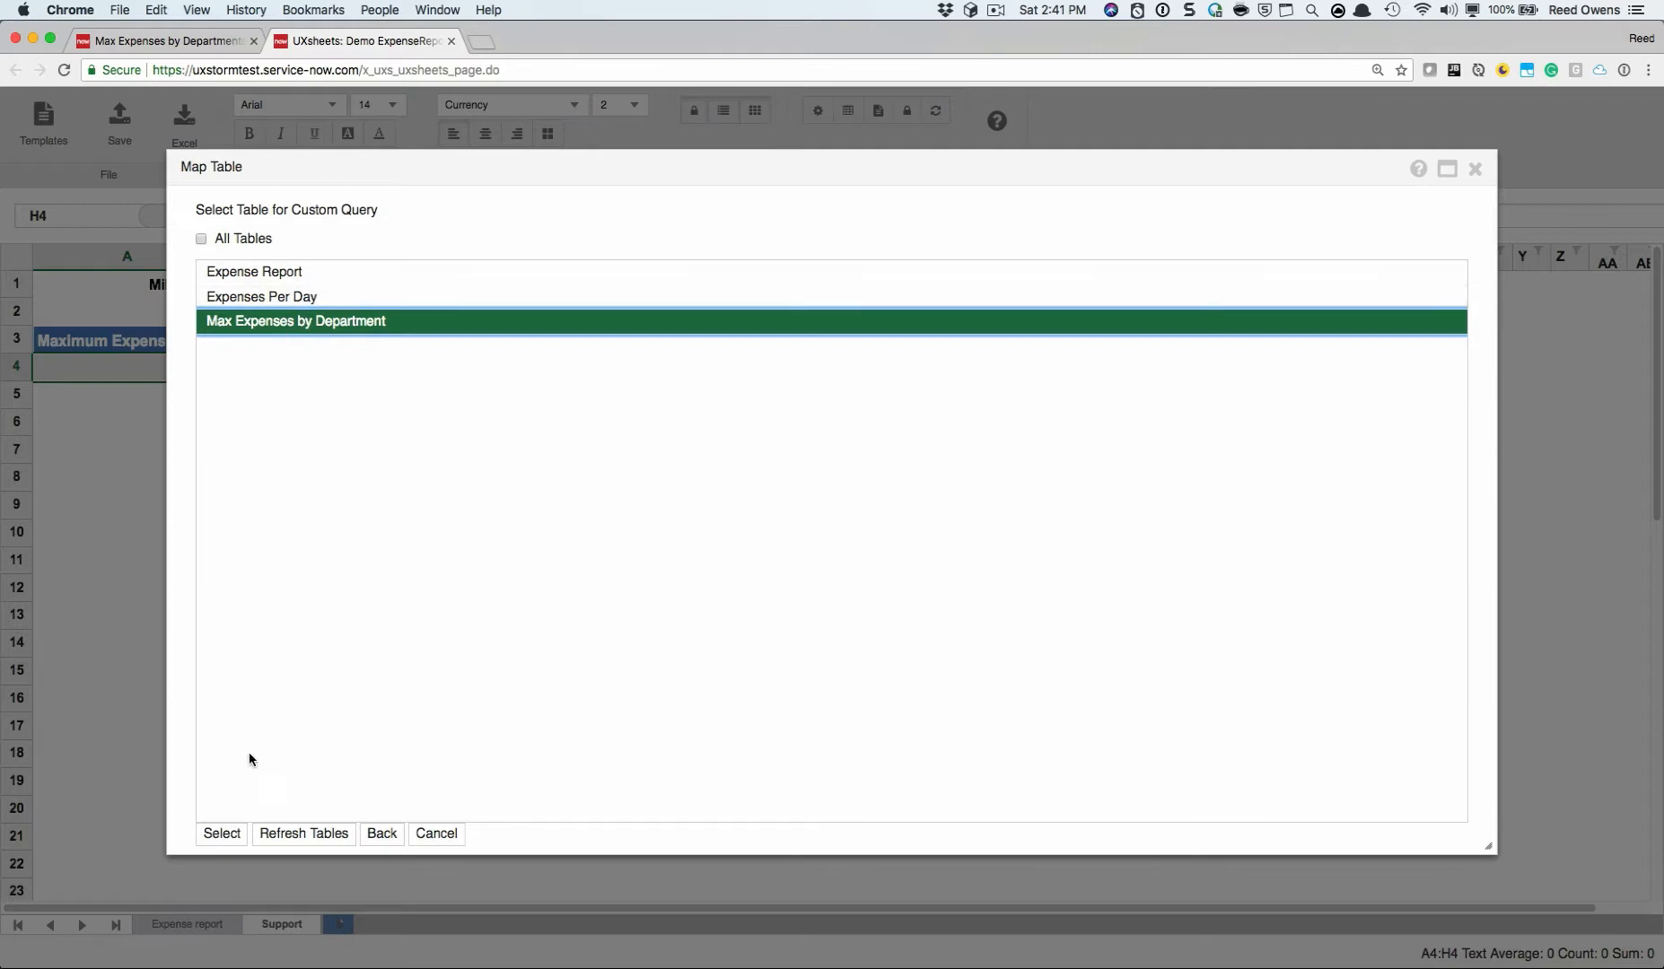
{"action": "left_click", "coordinate": [224, 835]}
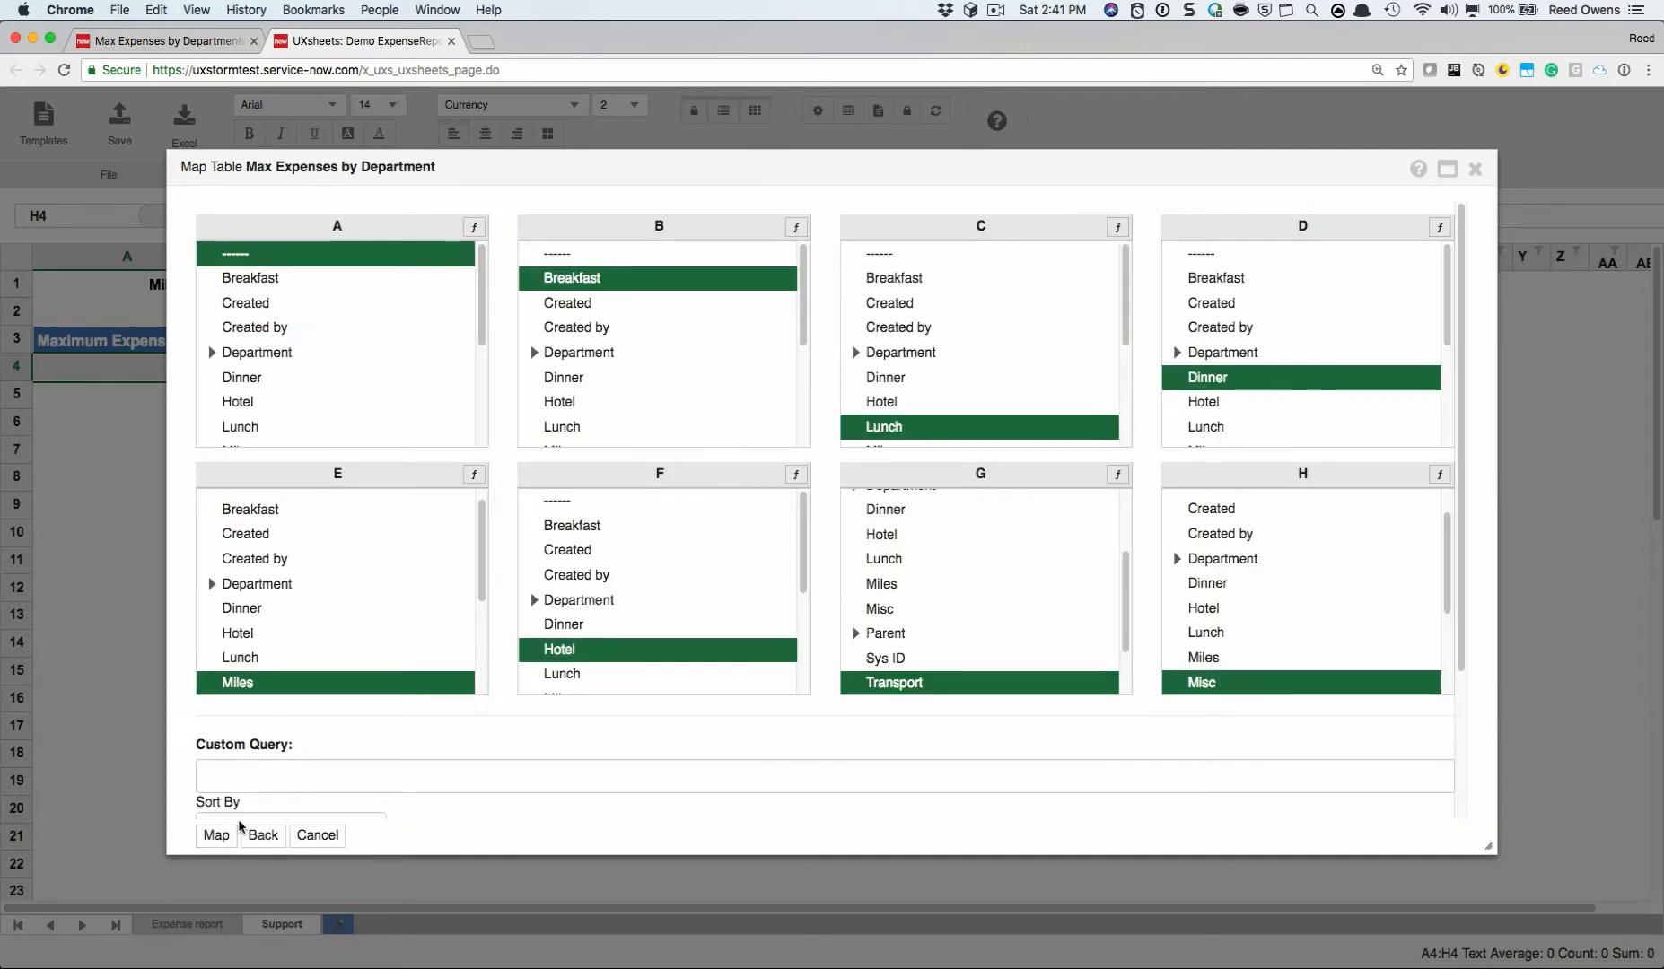
{"action": "left_click", "coordinate": [290, 352]}
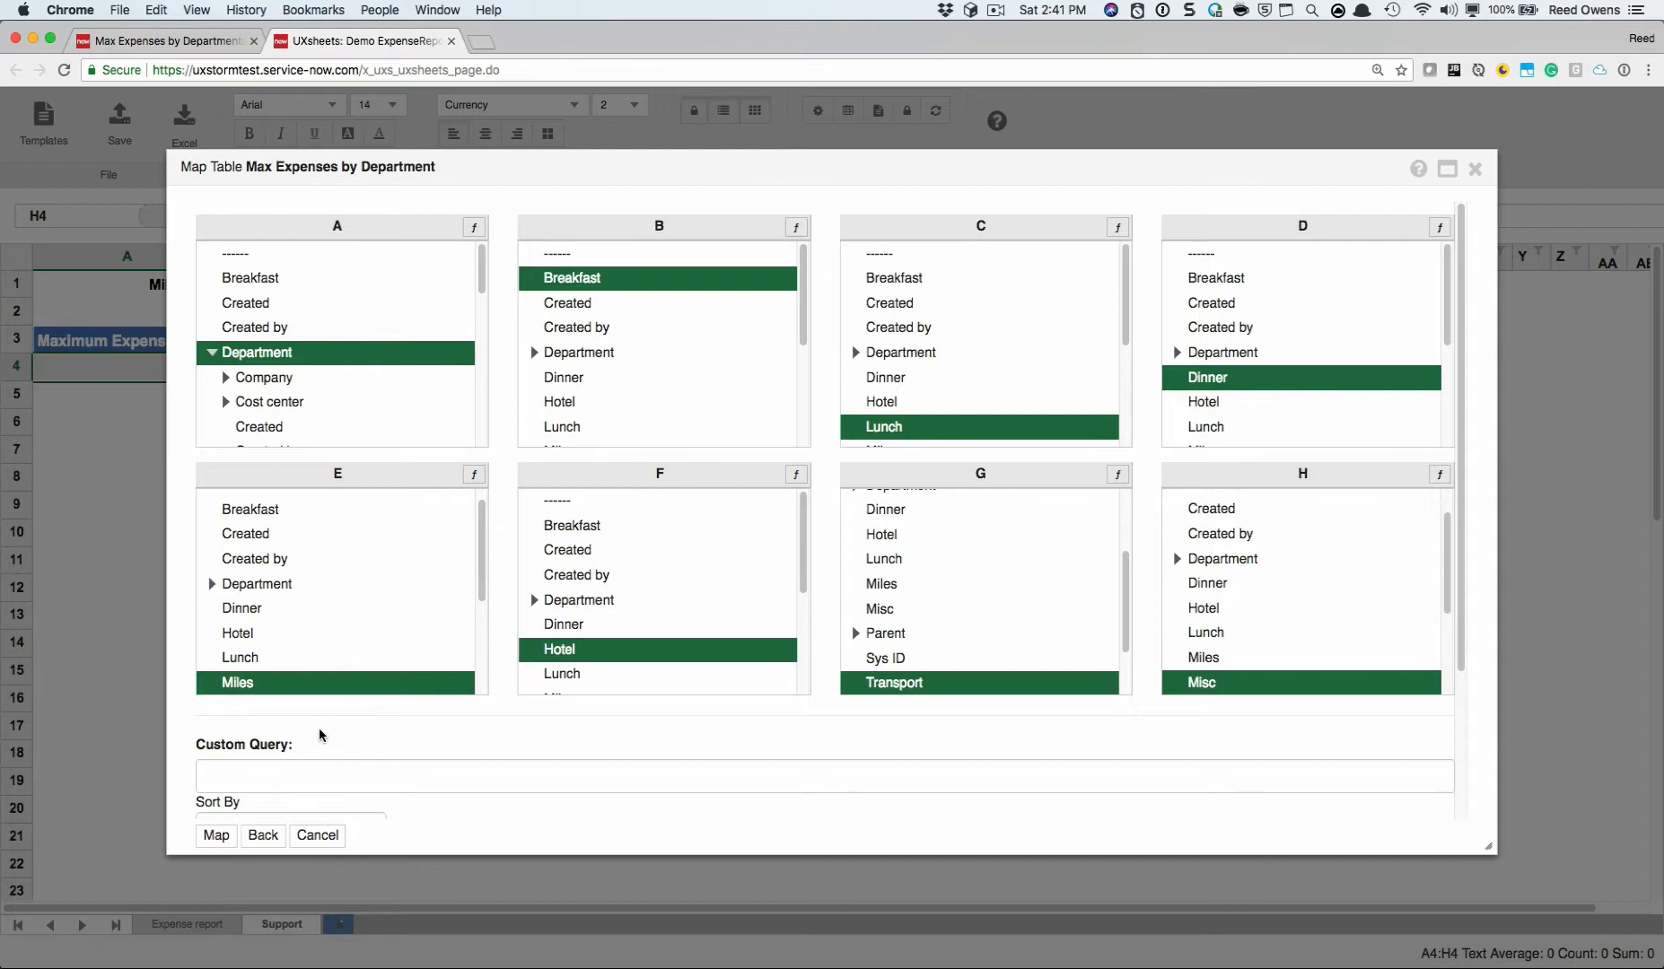
Set the mapping's custom query to department={{employee.department}} and limit the query to 1 record
{"action": "scroll", "coordinate": [306, 682], "scroll_direction": "down", "scroll_amount": 5}
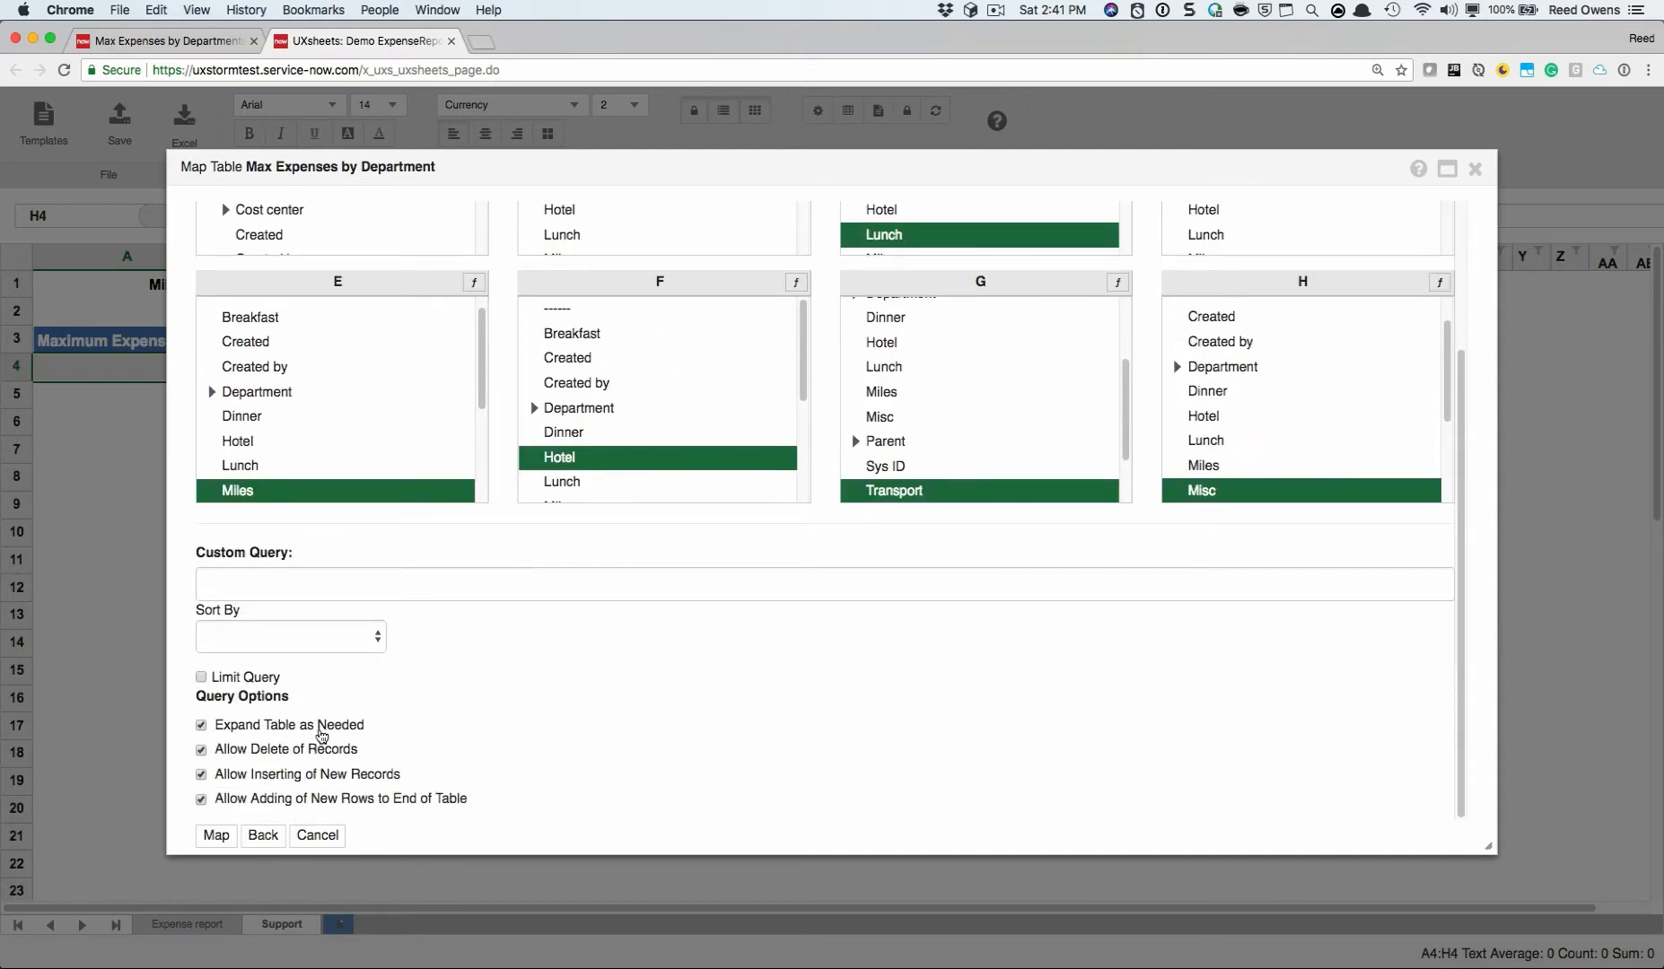
{"action": "left_click", "coordinate": [260, 583]}
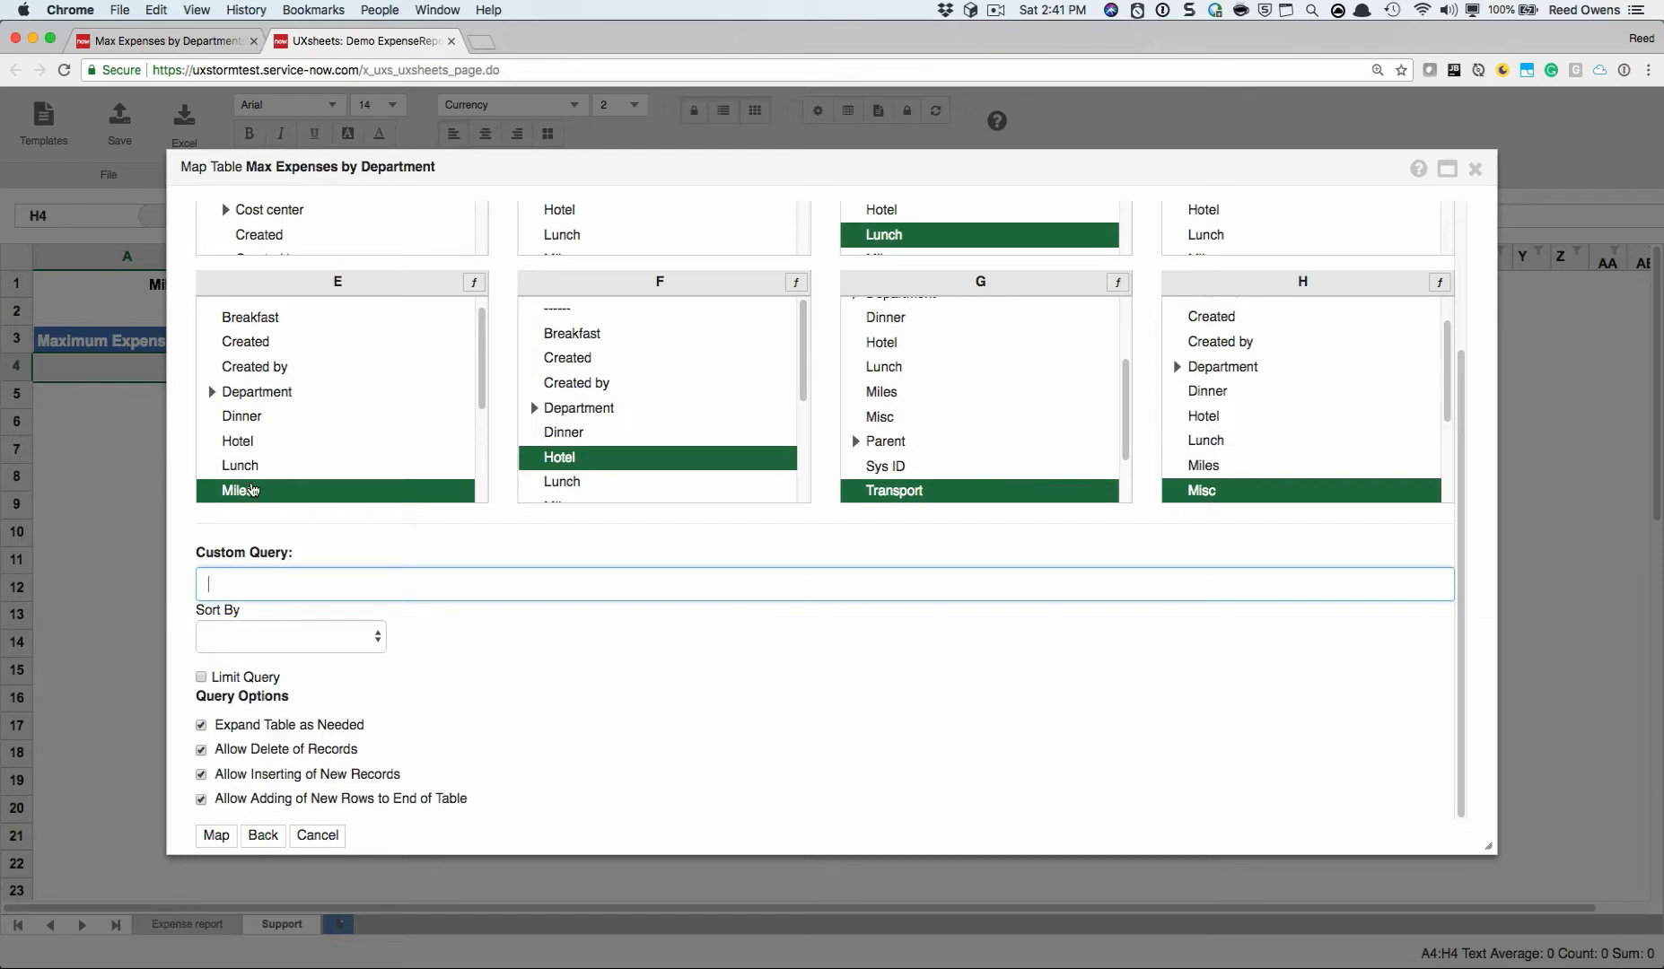
{"action": "type", "text": "department={{employee"}
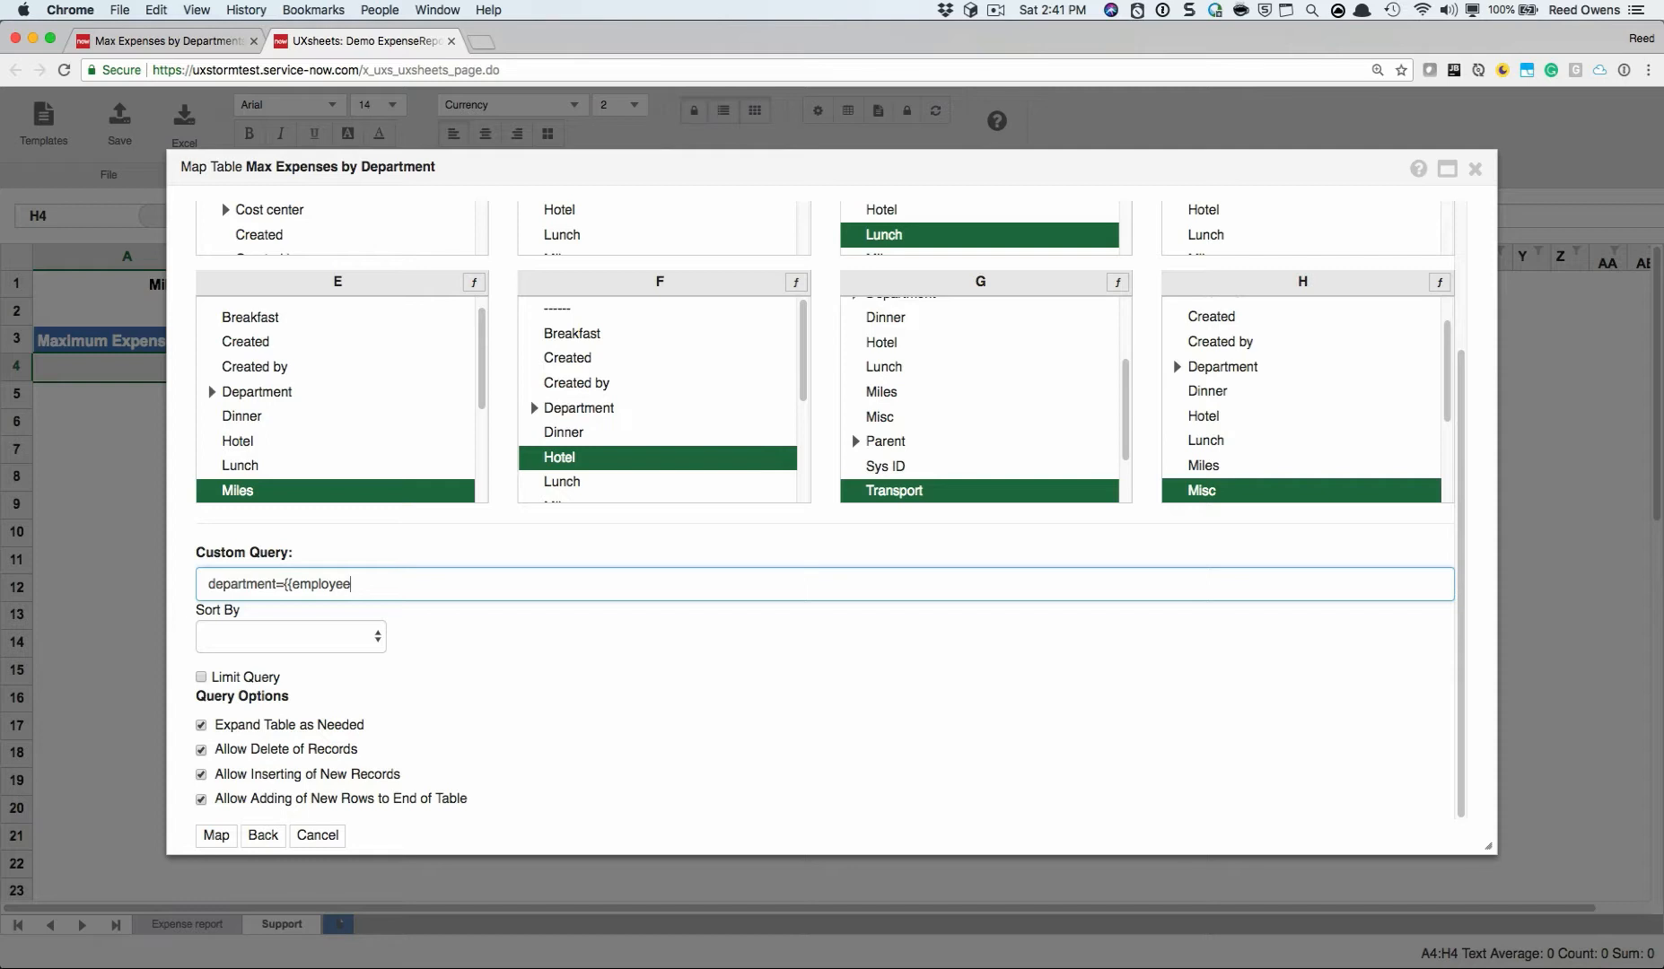
{"action": "type", "text": ".department}}"}
{"action": "left_click", "coordinate": [260, 680]}
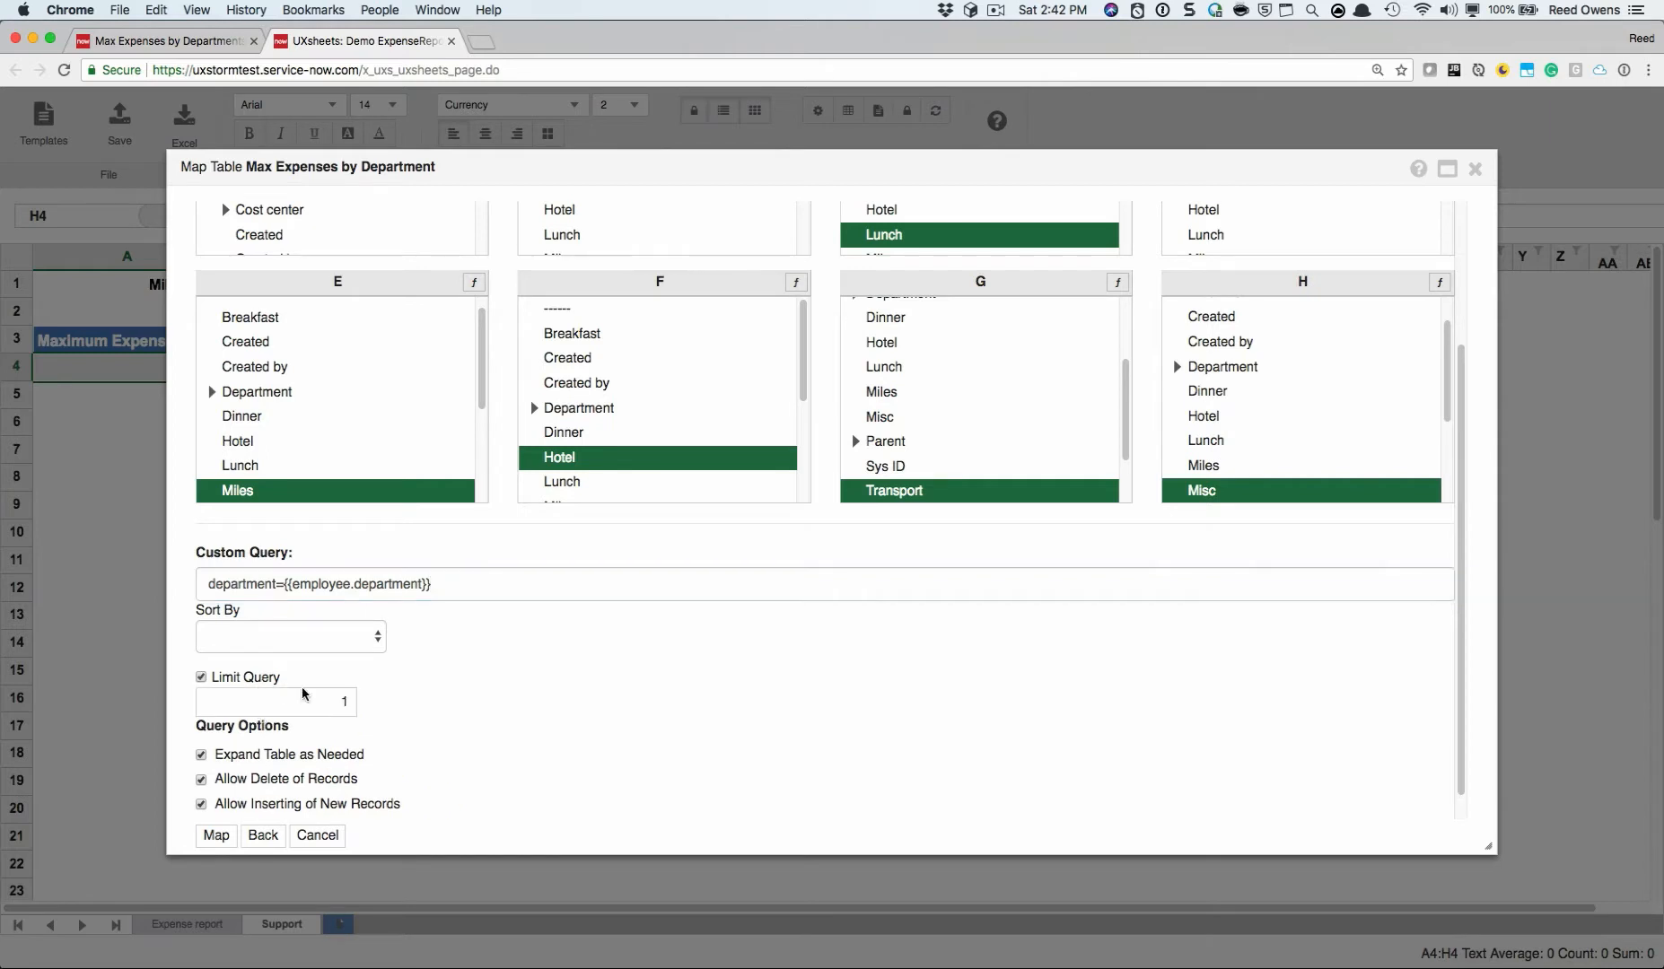
Disable Expand Table as Needed, Allow Delete of Records and Allow Inserting of New Records, create the mapping, and check the Support sheet's mapped row
{"action": "scroll", "coordinate": [473, 727], "scroll_direction": "down", "scroll_amount": 1}
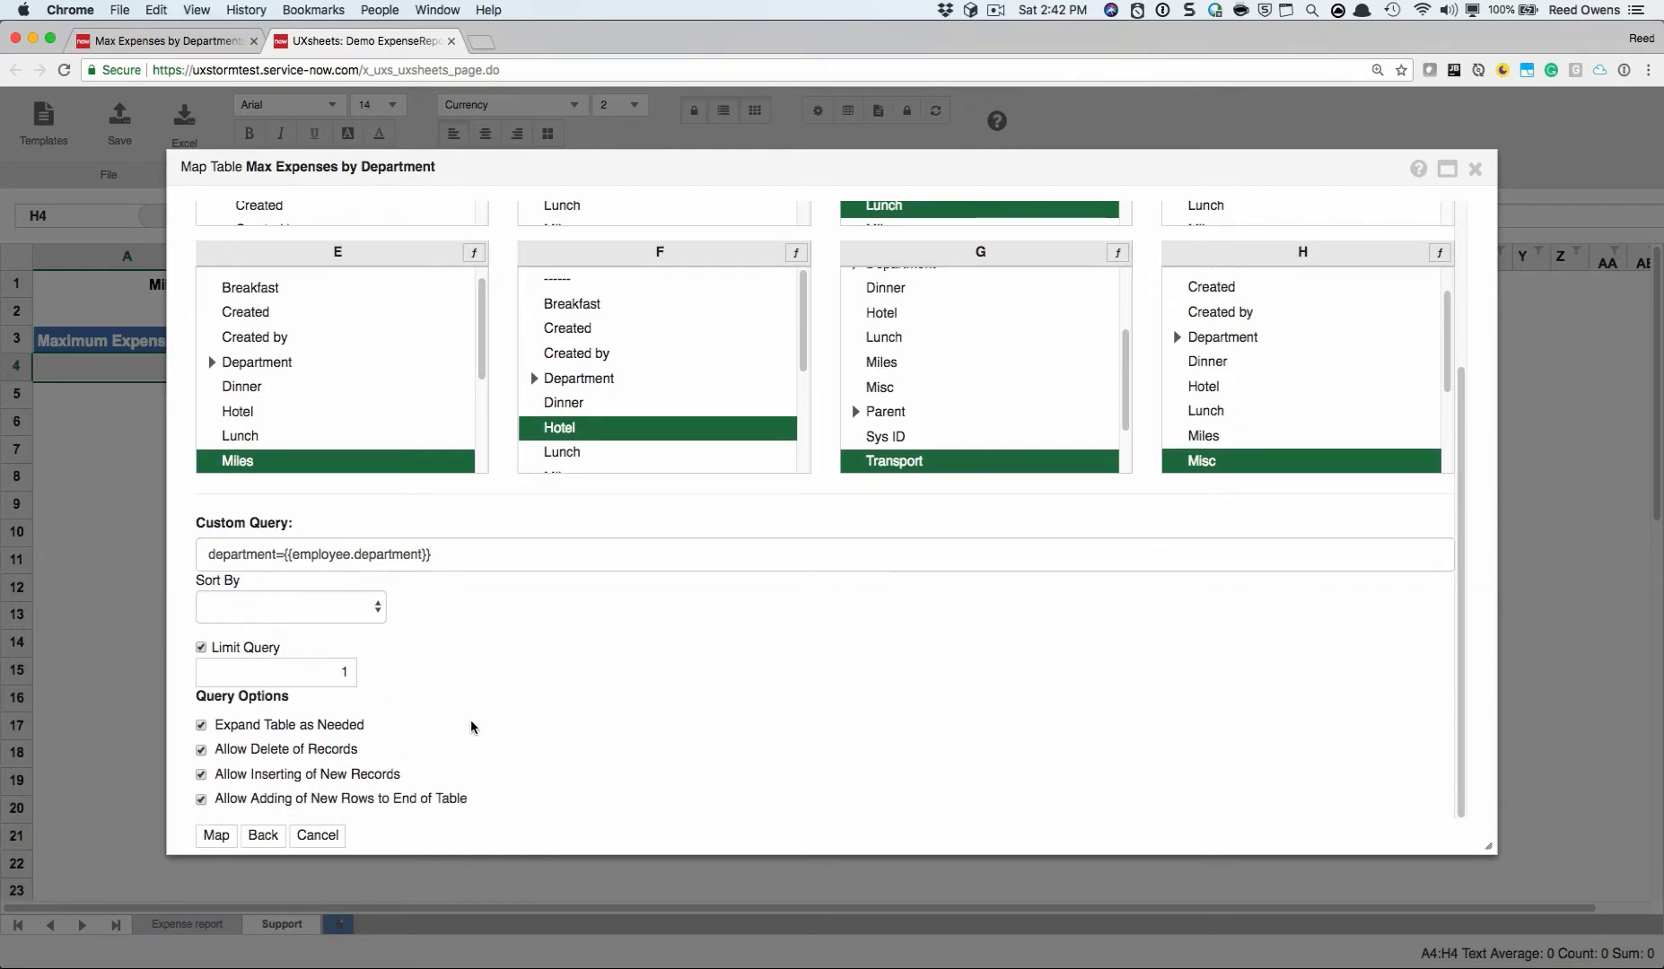
{"action": "left_click", "coordinate": [304, 723]}
{"action": "left_click", "coordinate": [297, 755]}
{"action": "left_click", "coordinate": [314, 777]}
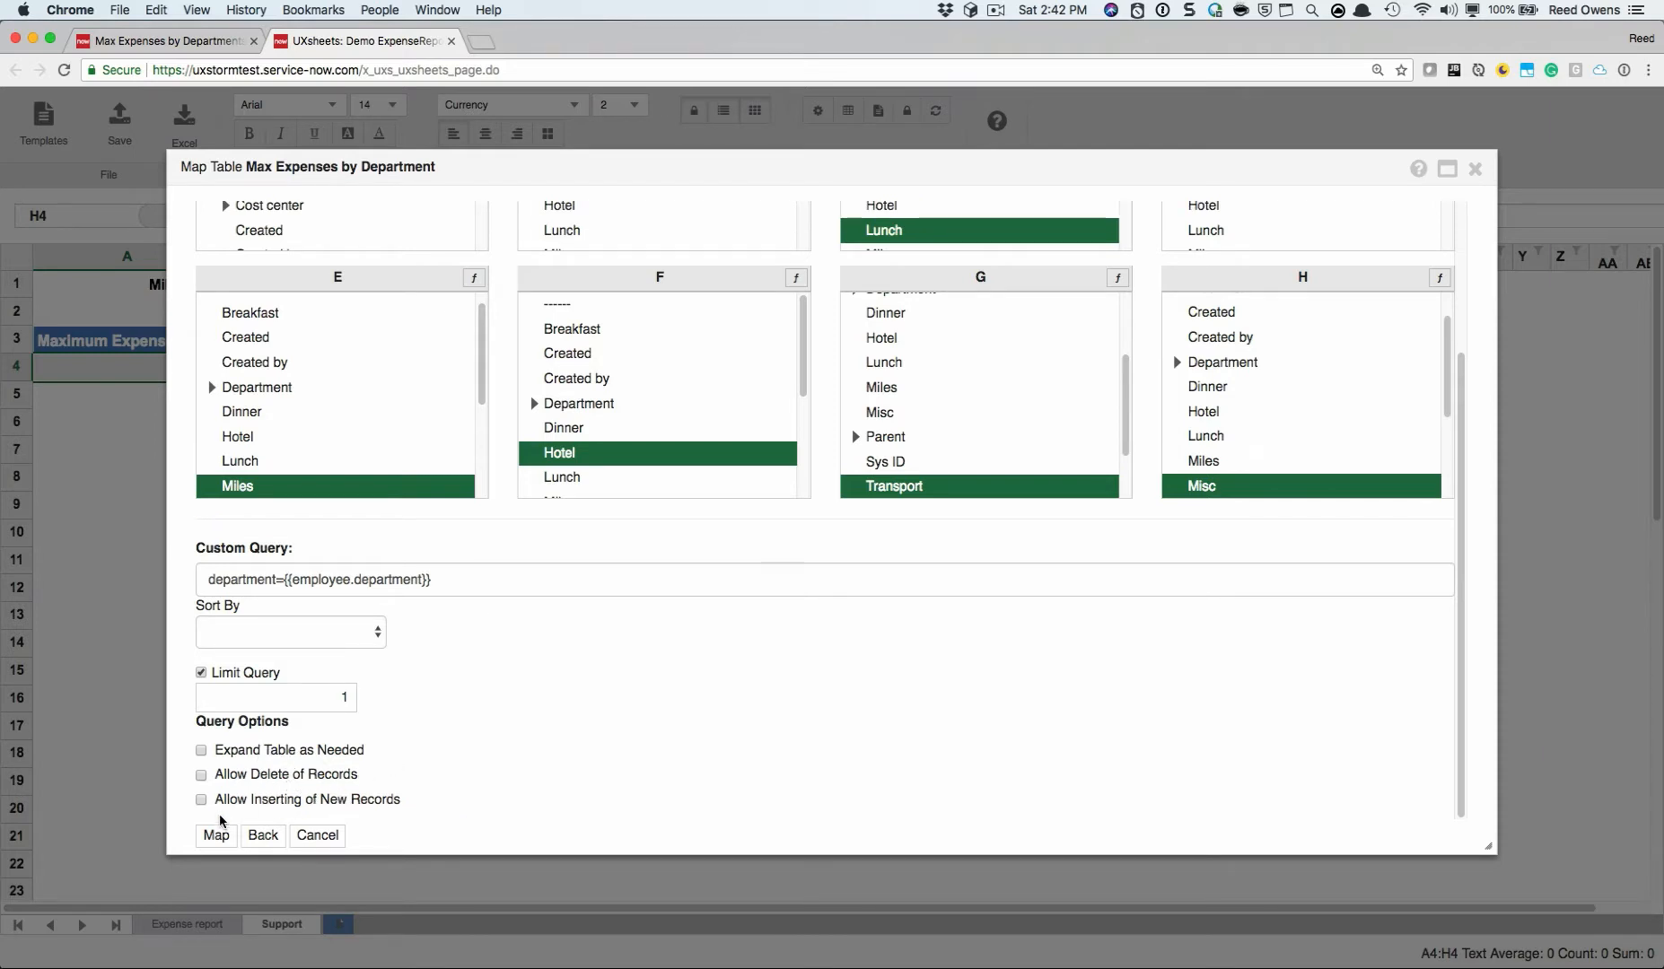
{"action": "left_click", "coordinate": [216, 836]}
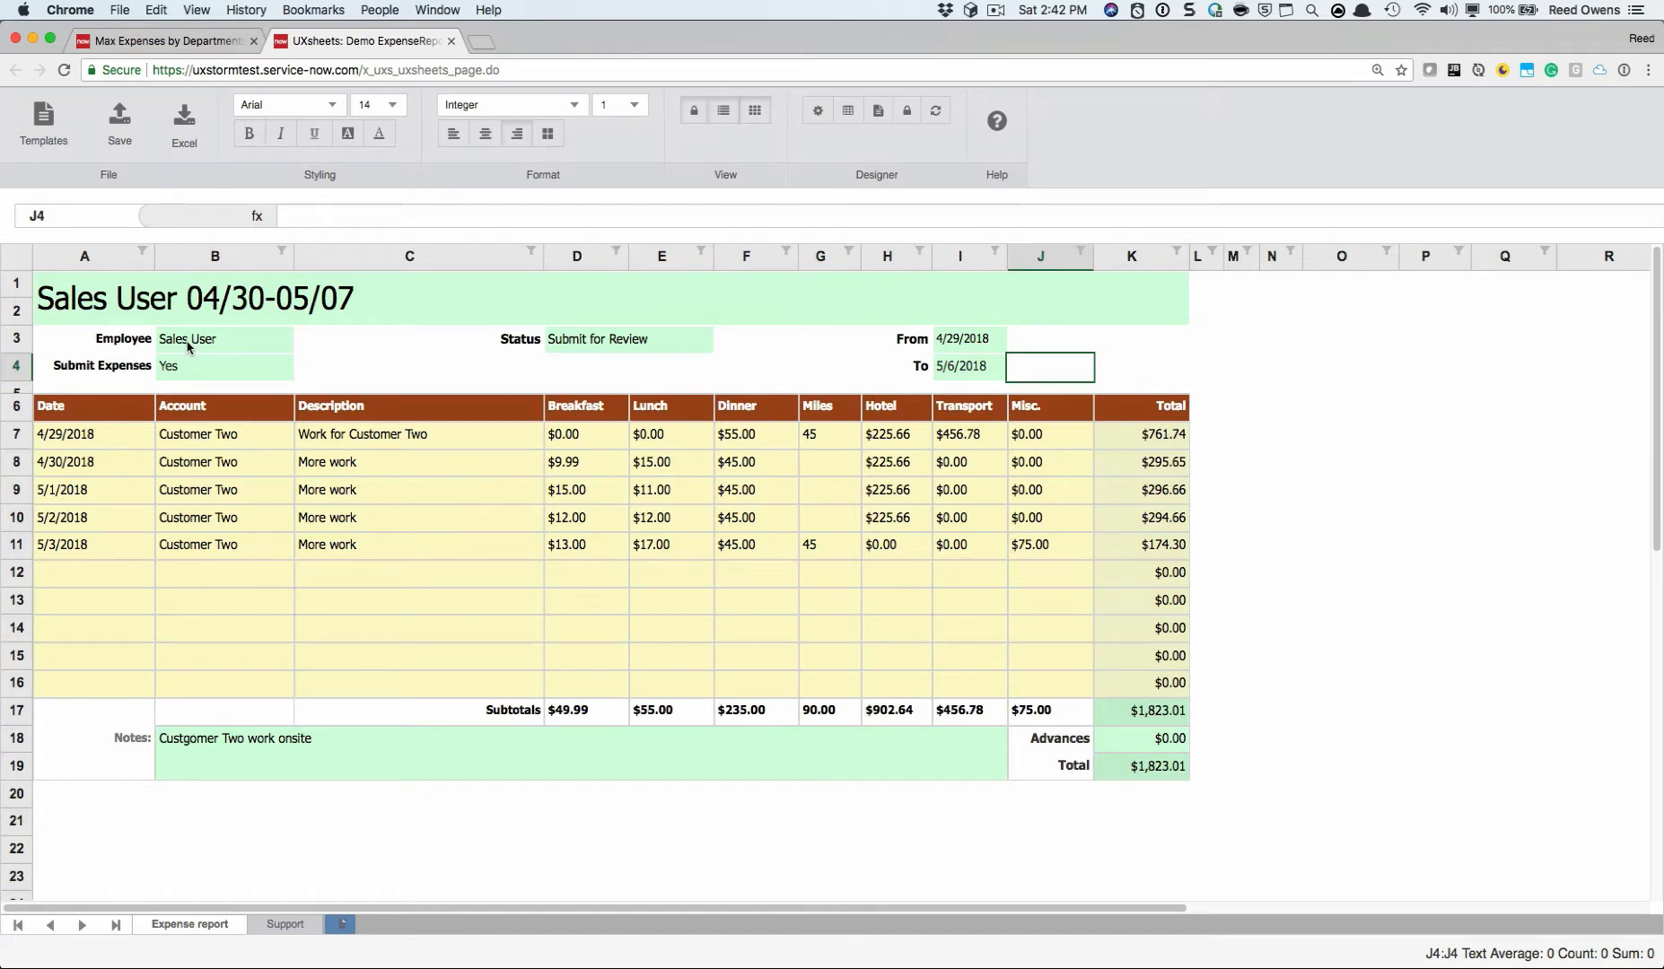
{"action": "left_click", "coordinate": [284, 928]}
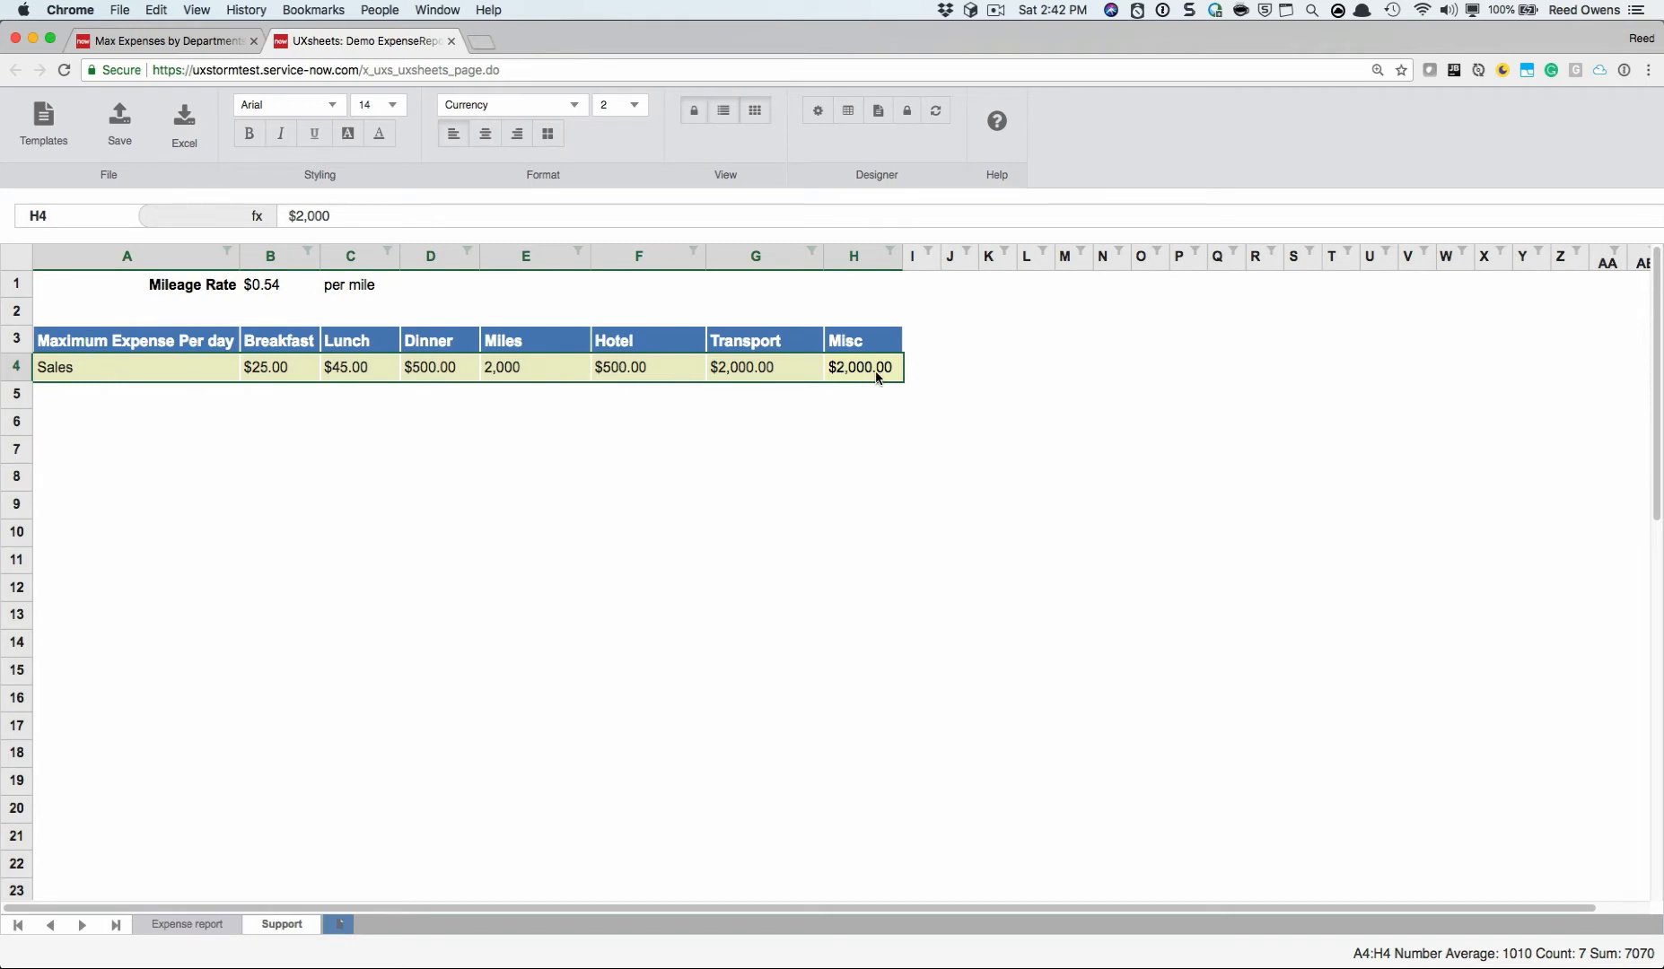
{"action": "left_click", "coordinate": [216, 927]}
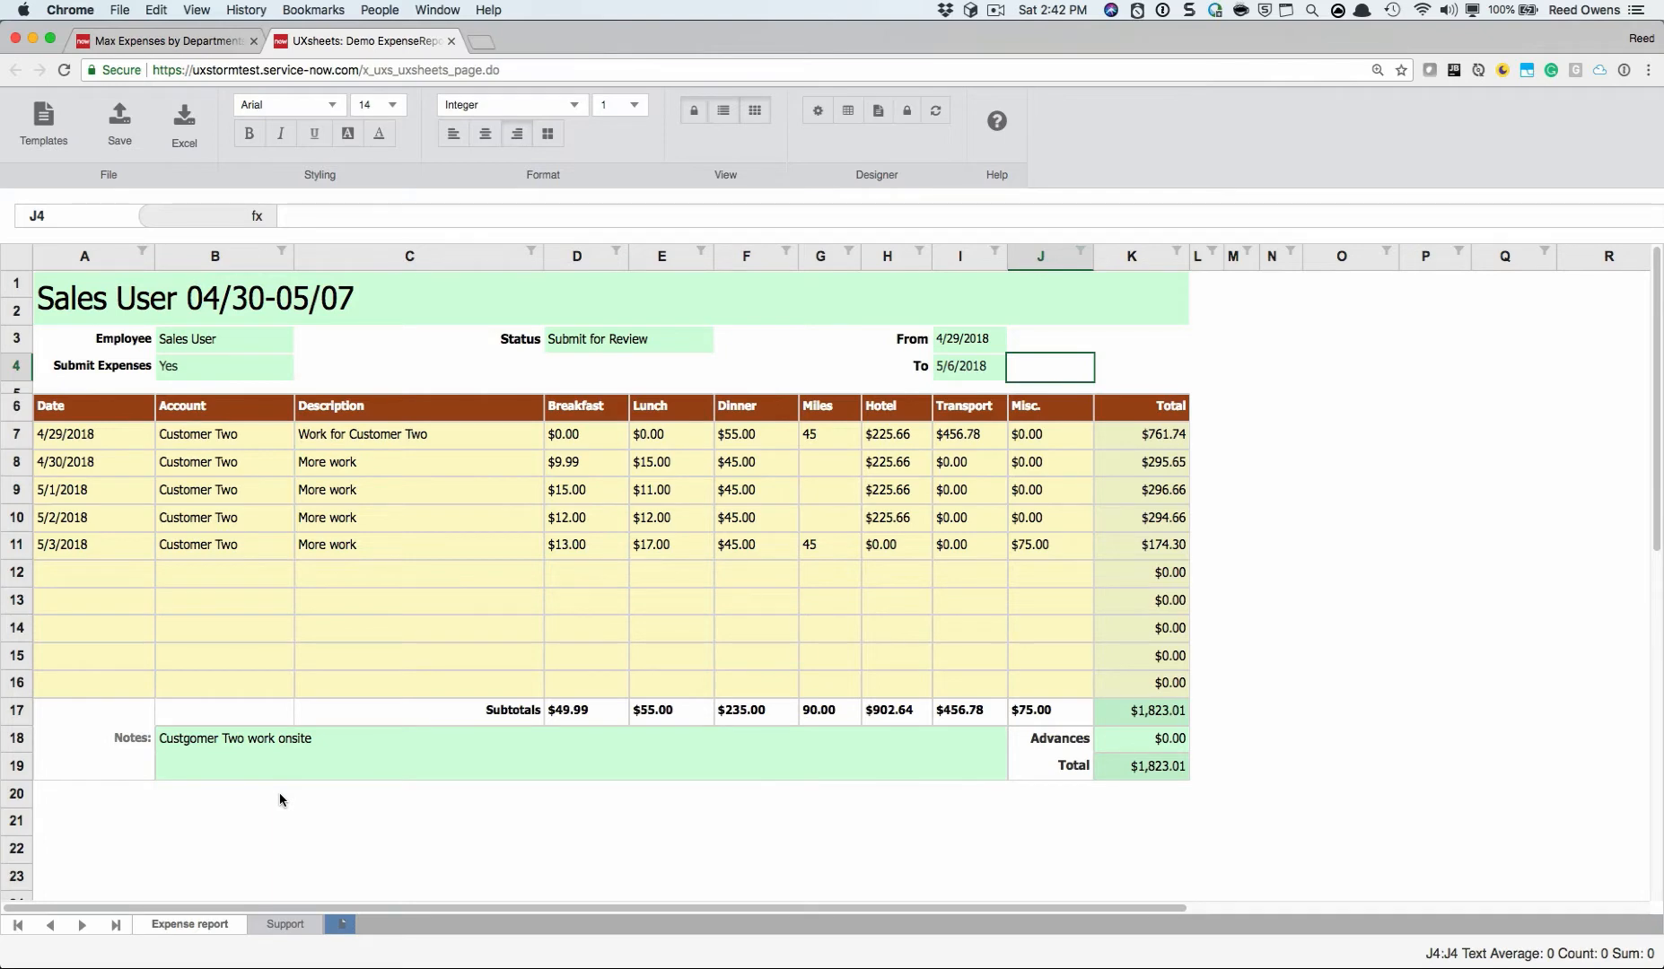
Configure the template's instance options with Sheet Protected, Save Only Mapped Data and Show View Panel enabled
{"action": "left_click", "coordinate": [819, 112]}
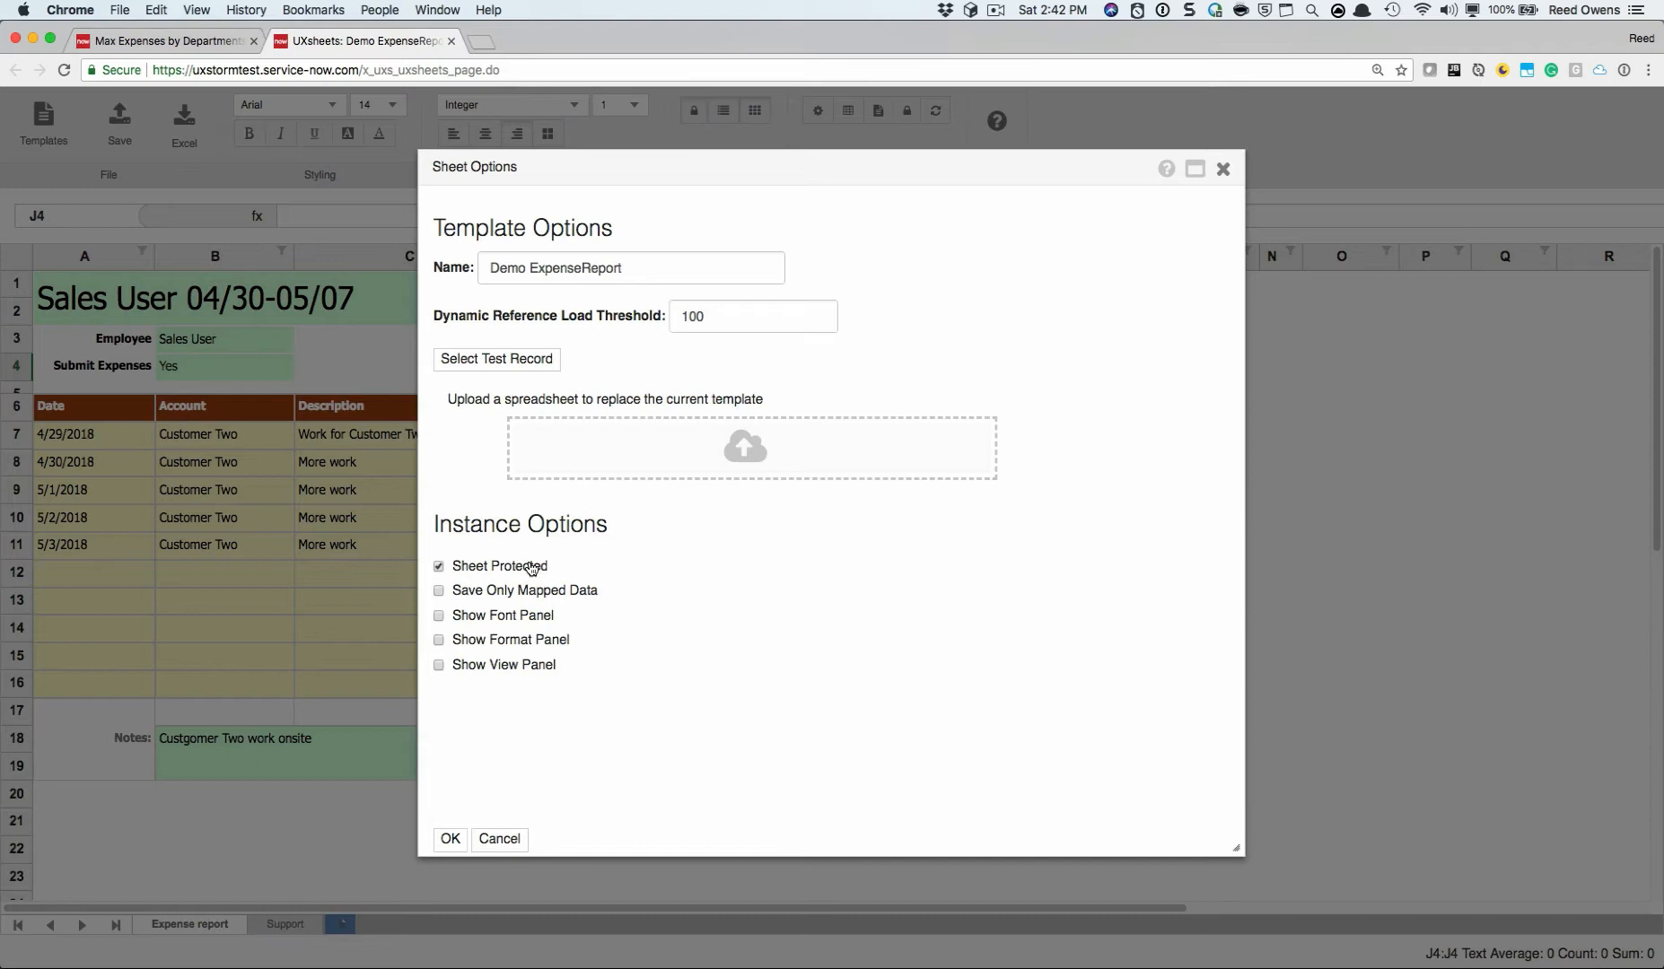
{"action": "left_click", "coordinate": [532, 568]}
{"action": "left_click", "coordinate": [517, 599]}
{"action": "left_click", "coordinate": [453, 839]}
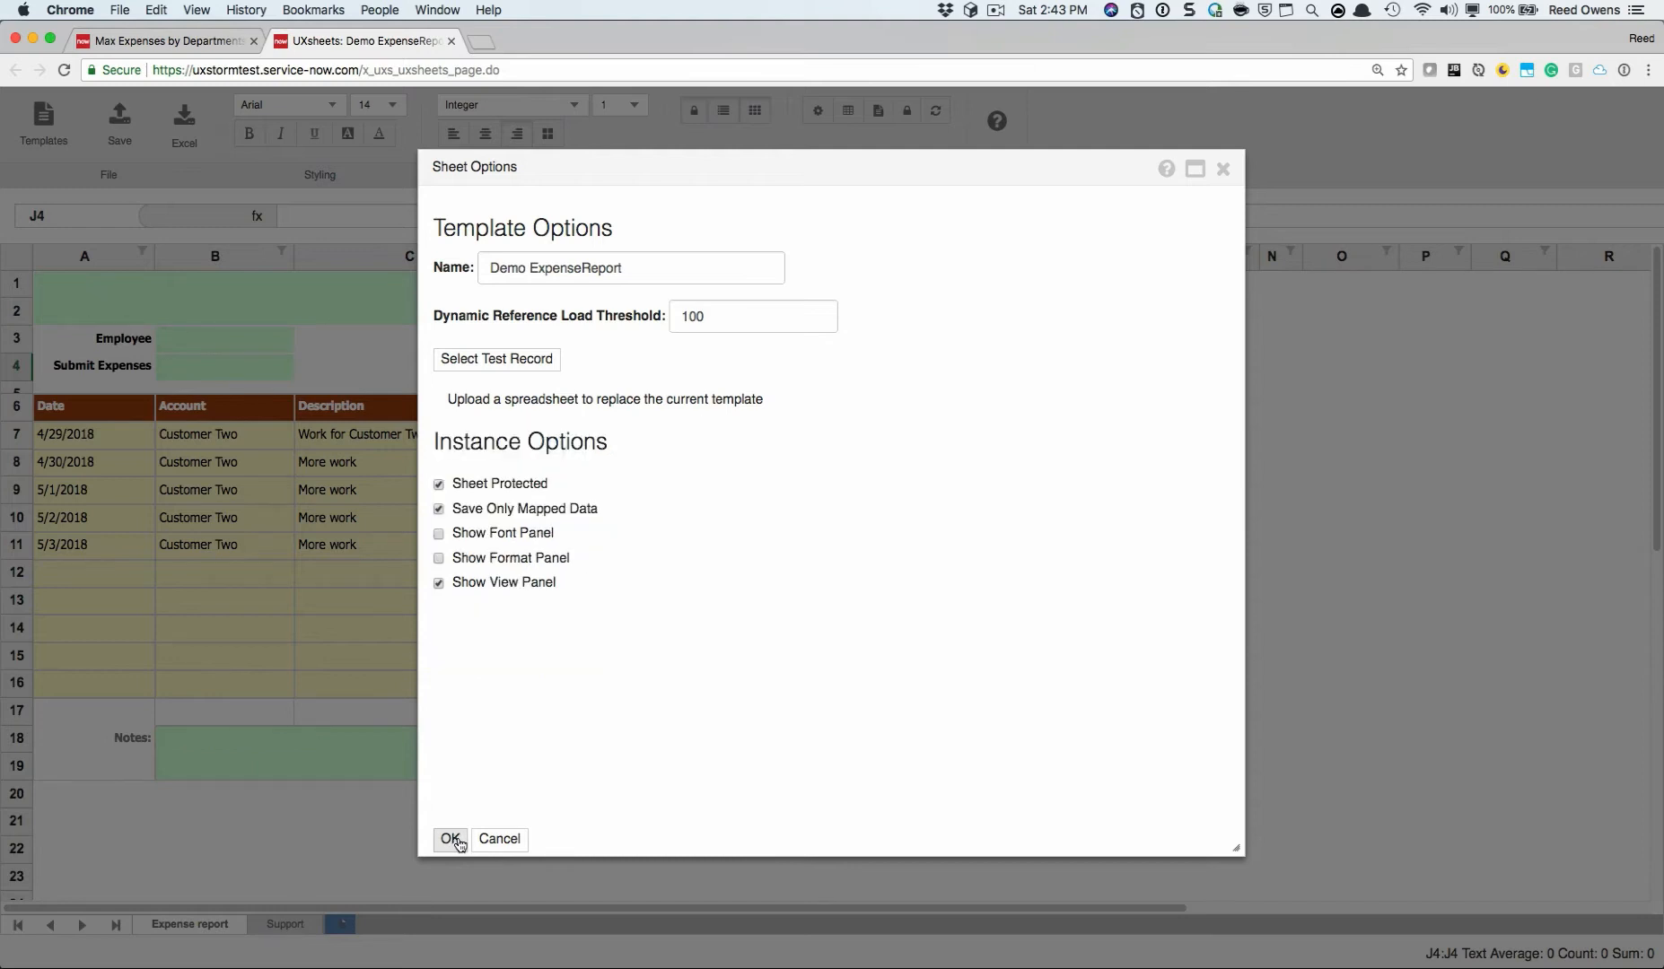
{"action": "left_click", "coordinate": [452, 839]}
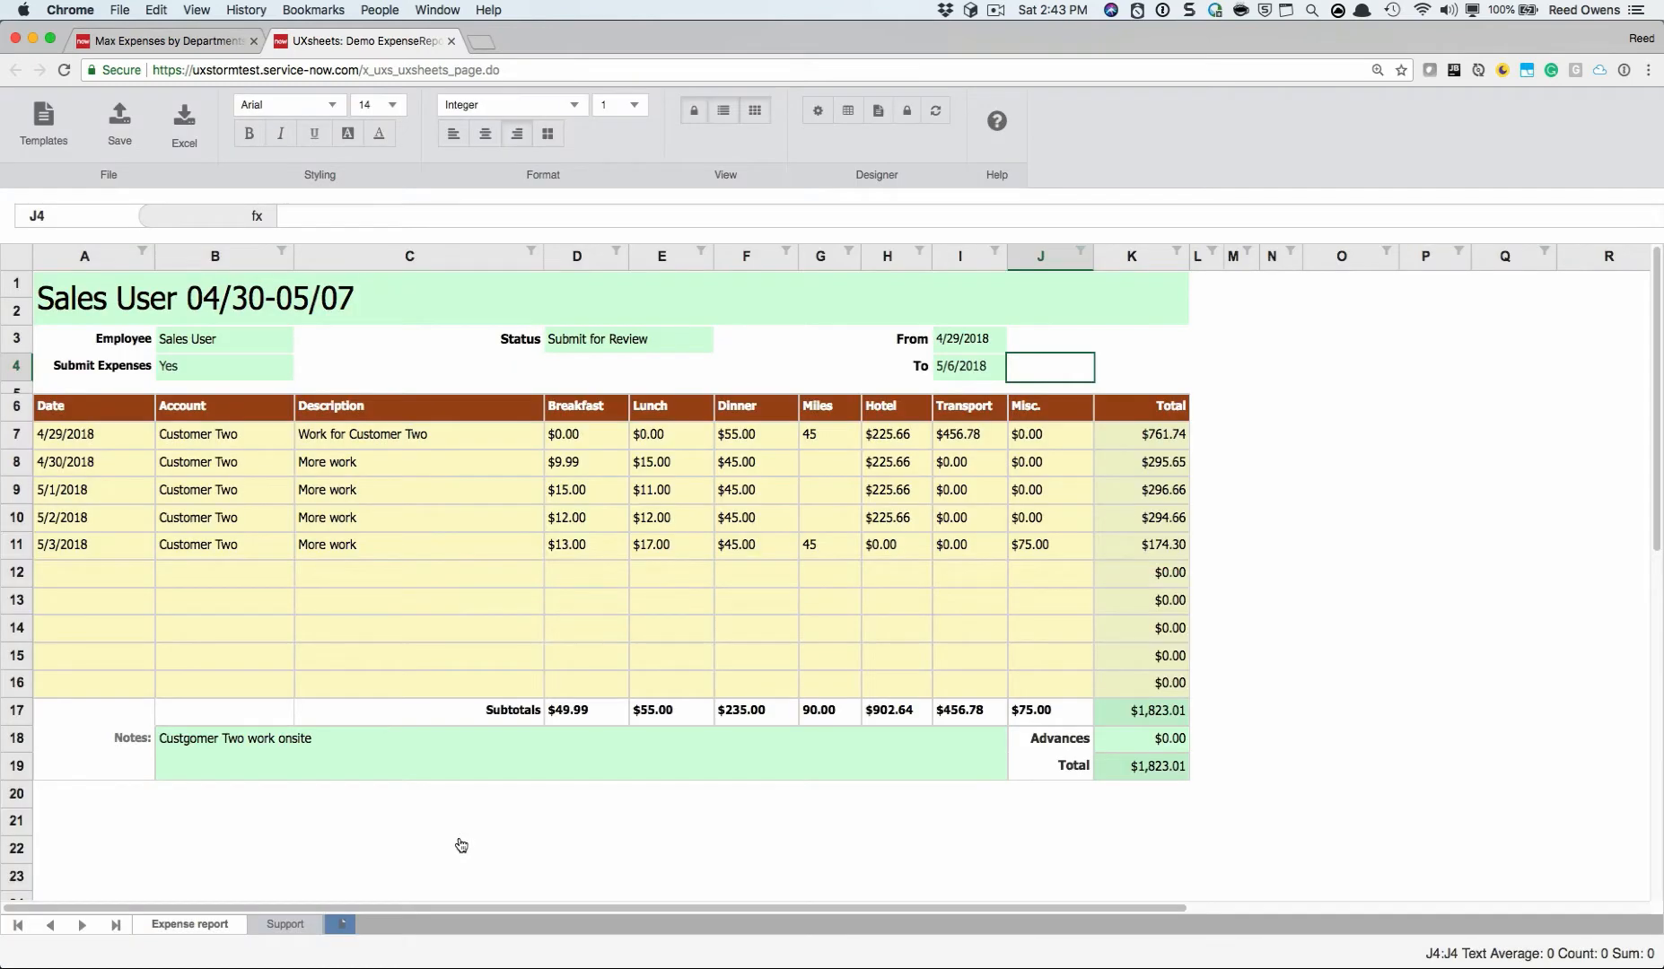
In the protection view, unprotect the merged title cell A1:K2 and the Submit Expenses value in B4
{"action": "left_click", "coordinate": [904, 113]}
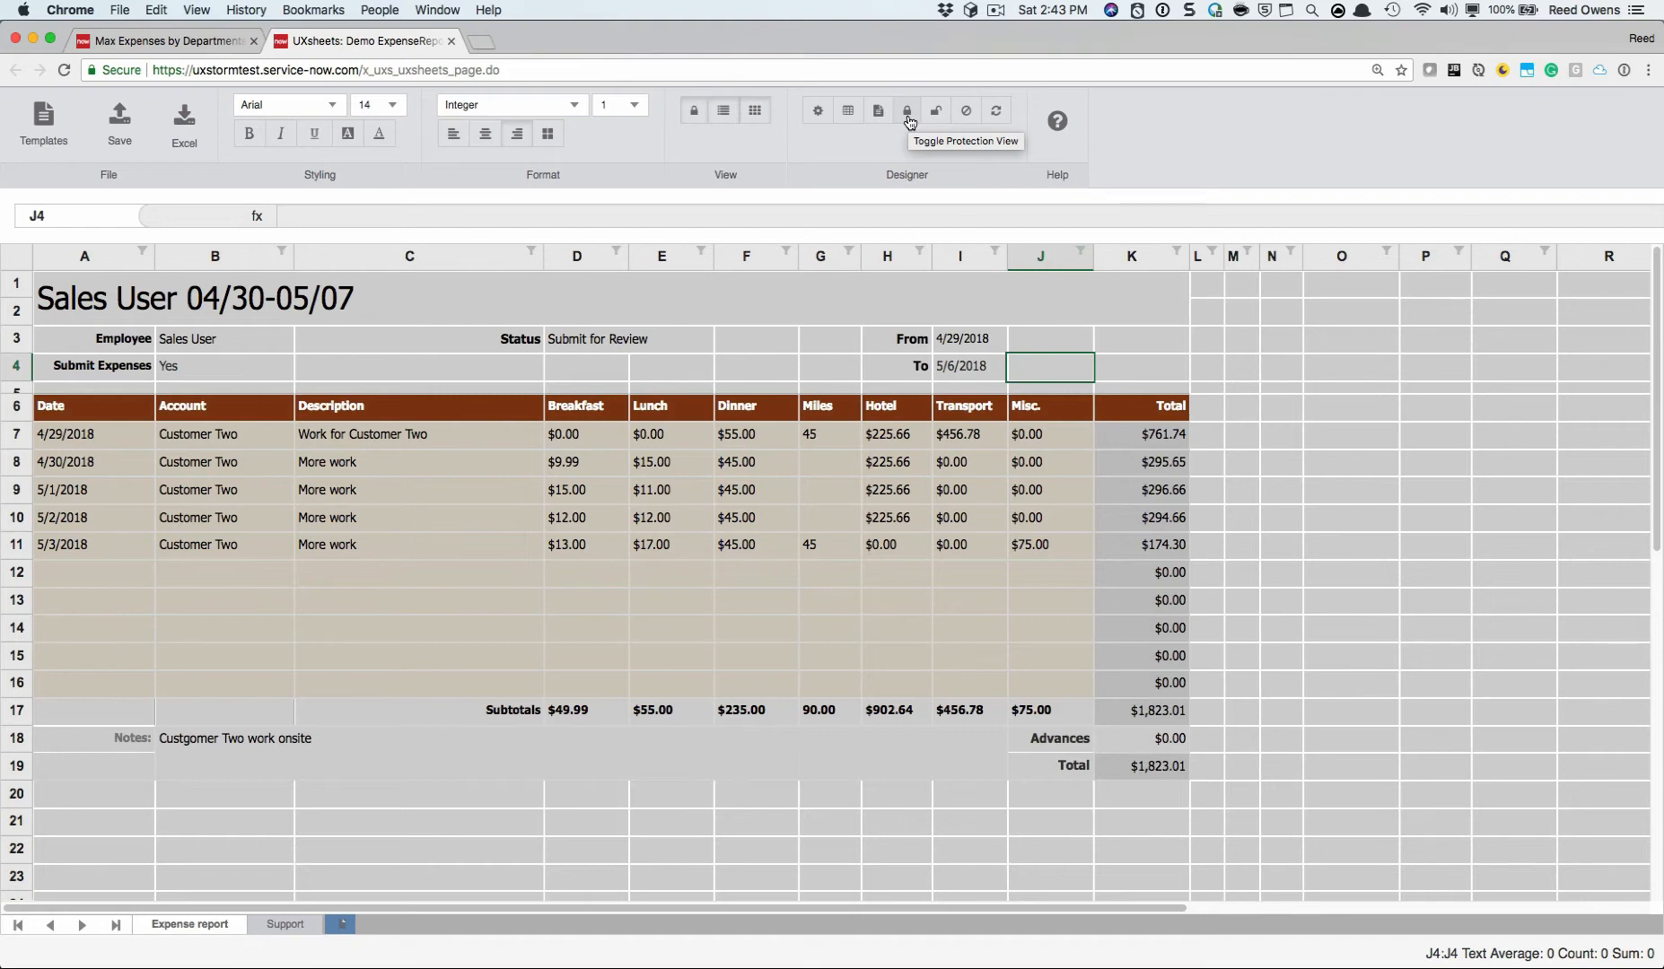
{"action": "left_click", "coordinate": [908, 115]}
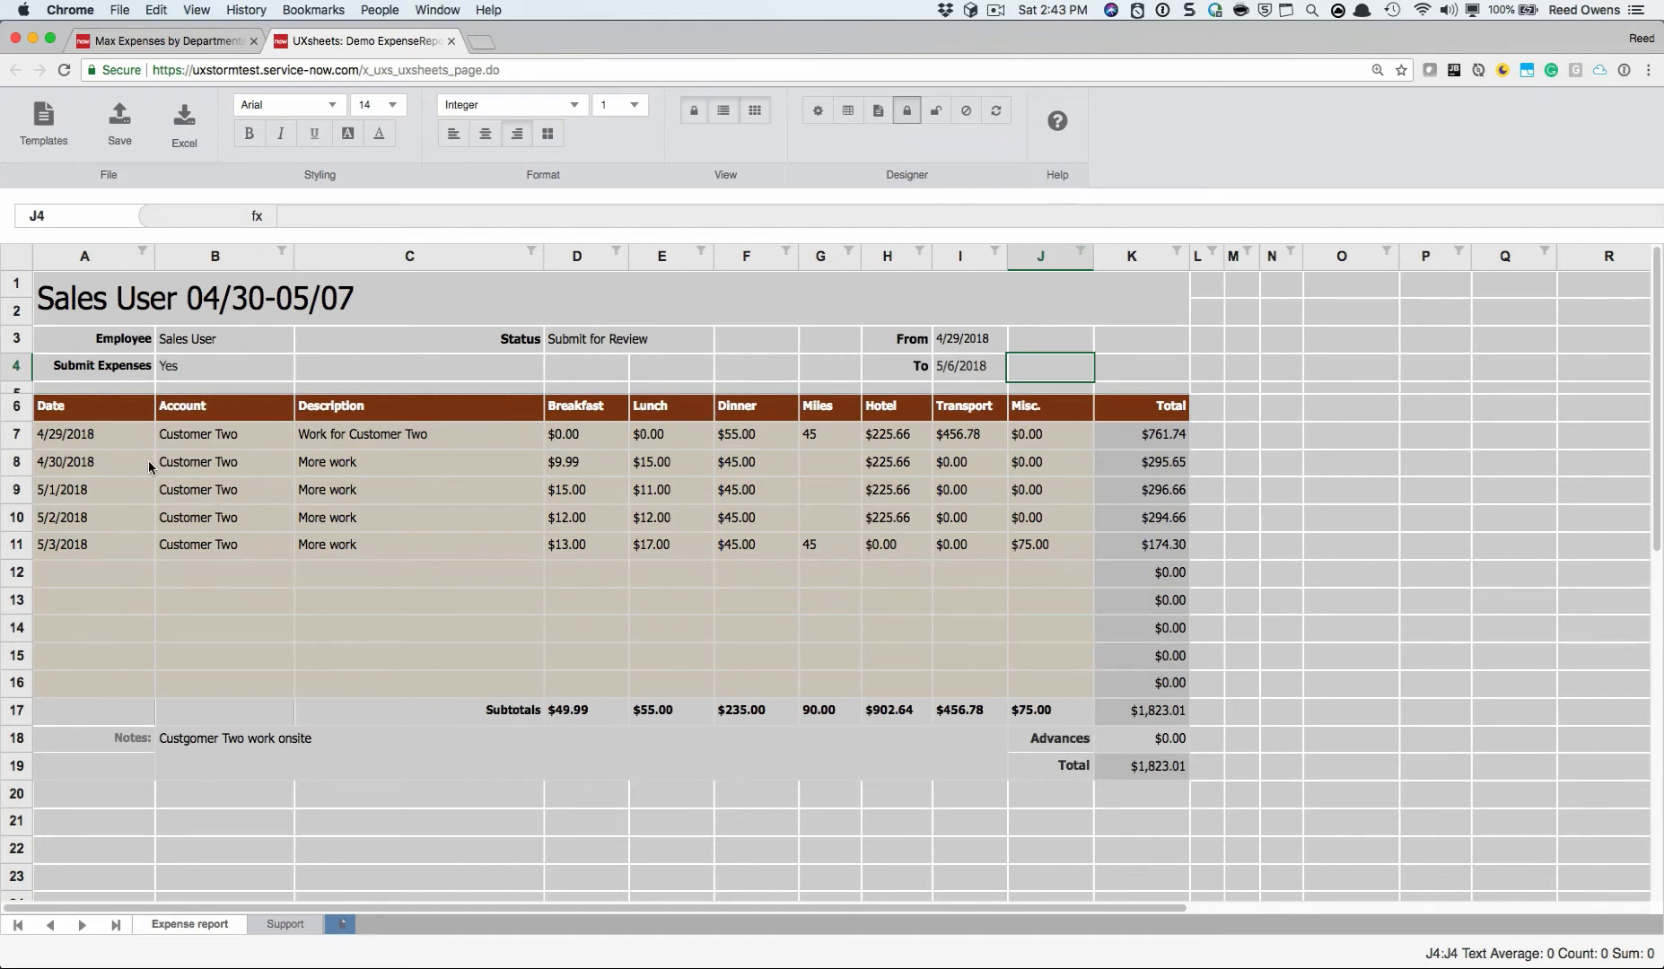
{"action": "right_click", "coordinate": [227, 294]}
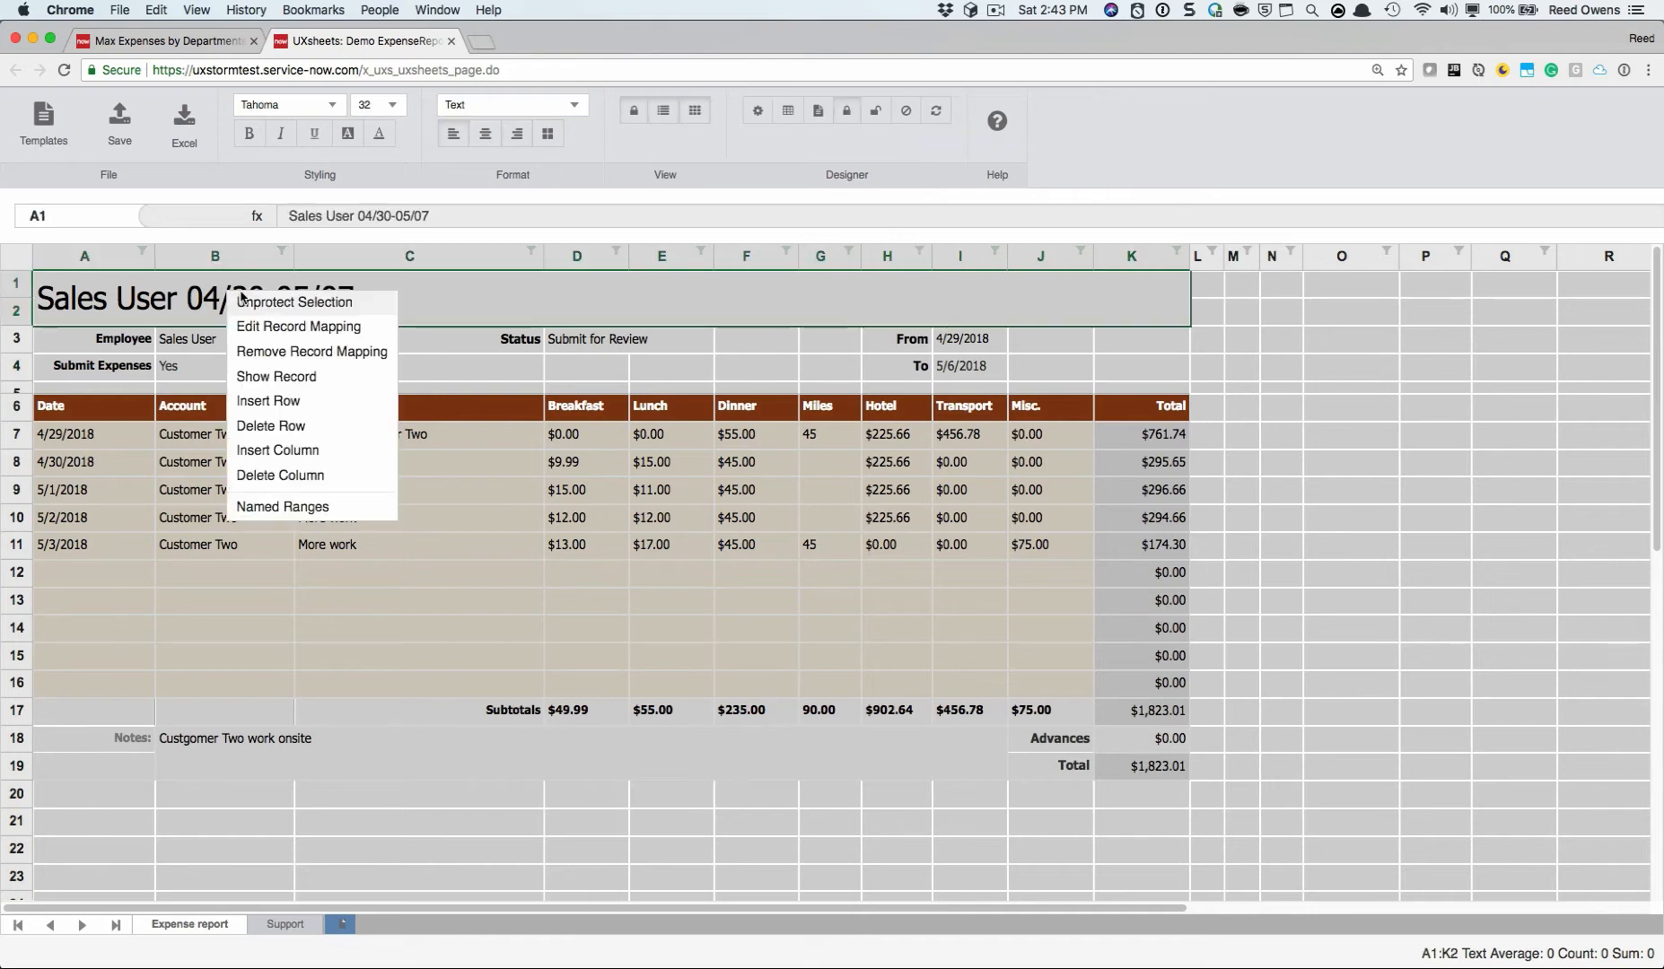
{"action": "left_click", "coordinate": [263, 304]}
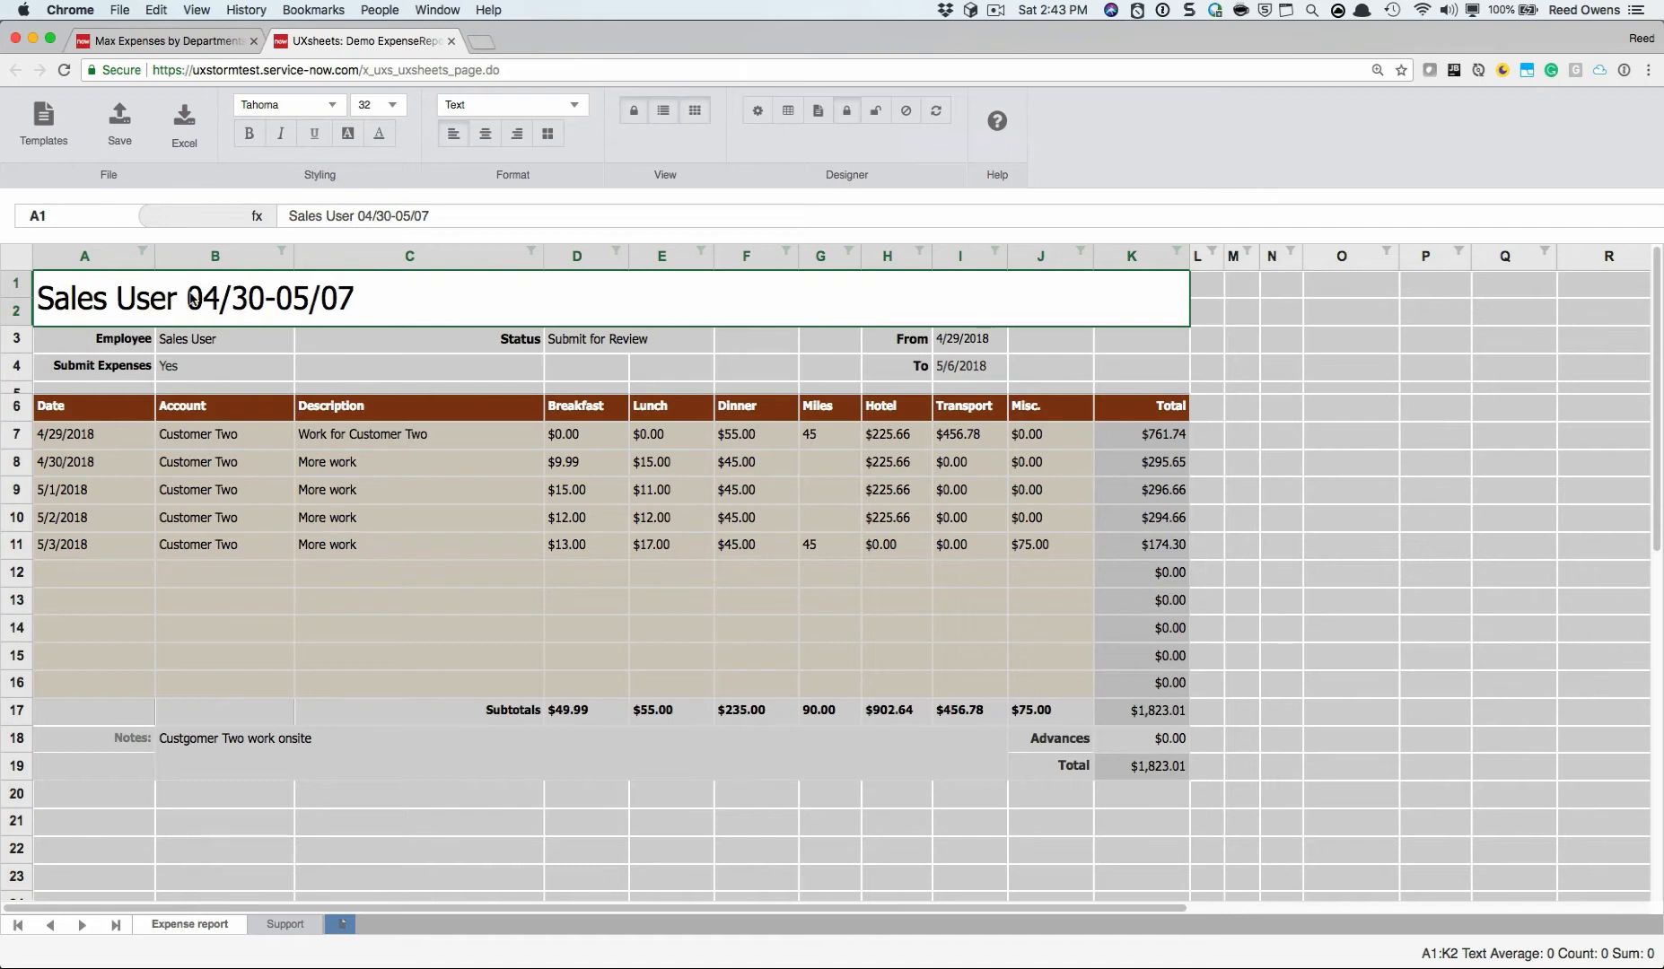
{"action": "right_click", "coordinate": [202, 365]}
{"action": "left_click", "coordinate": [235, 382]}
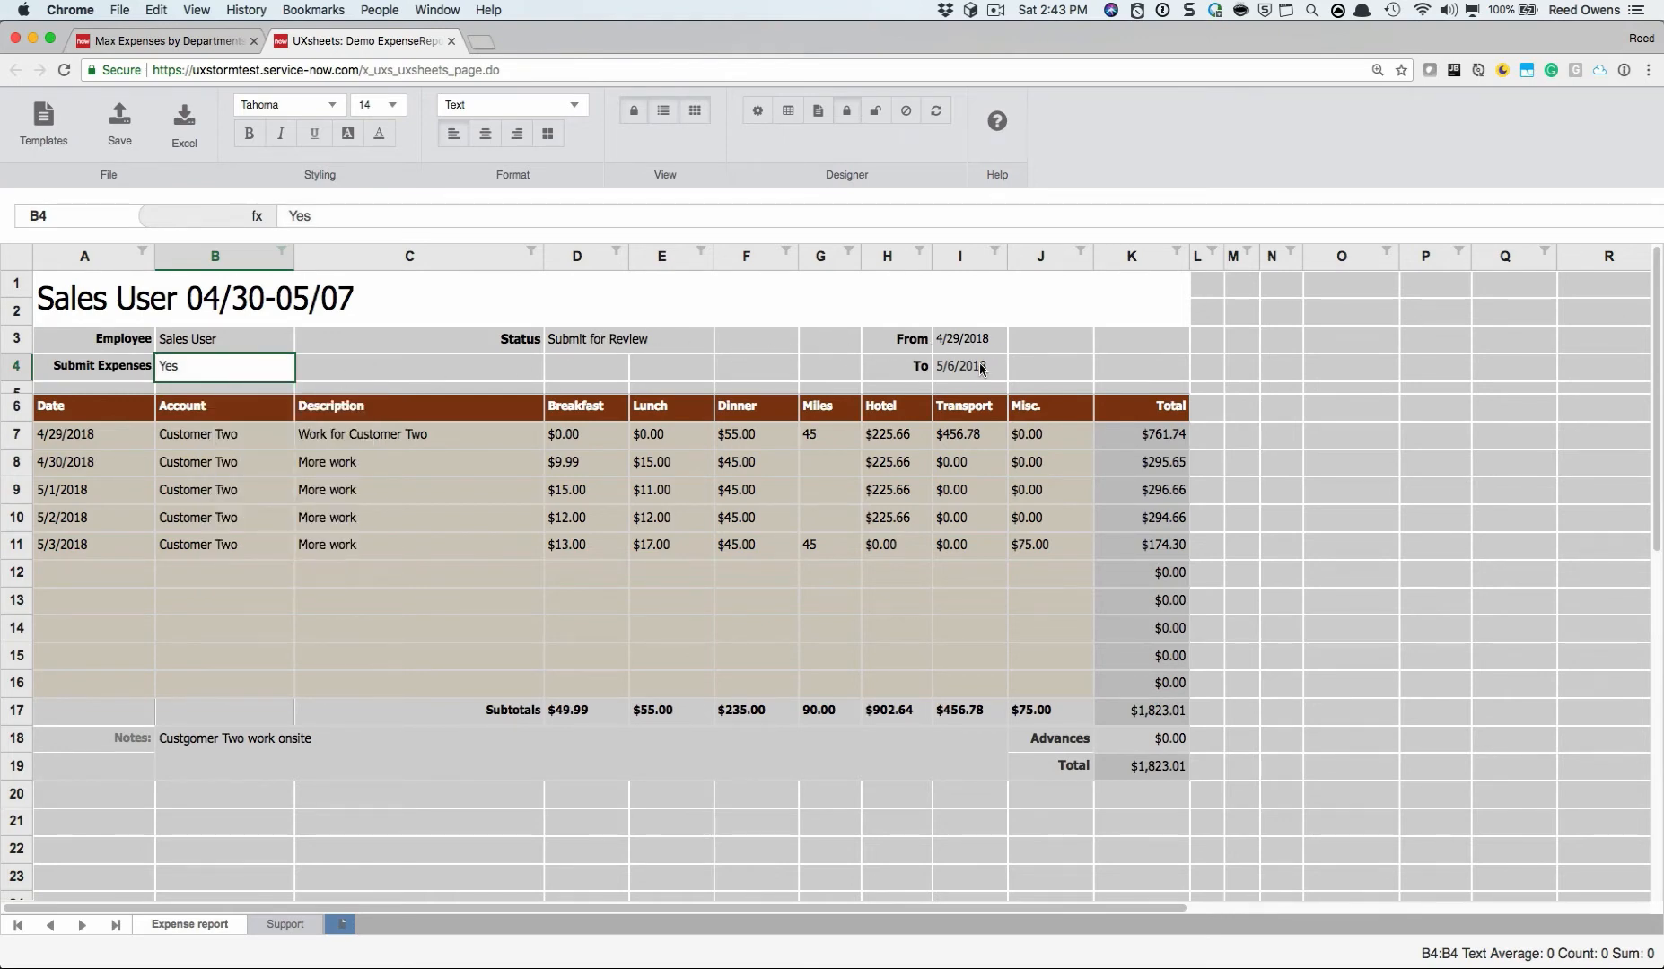
Unprotect the Advances amount in K18 and the merged Notes cell B18:I19
{"action": "right_click", "coordinate": [1149, 745]}
{"action": "left_click", "coordinate": [1192, 737]}
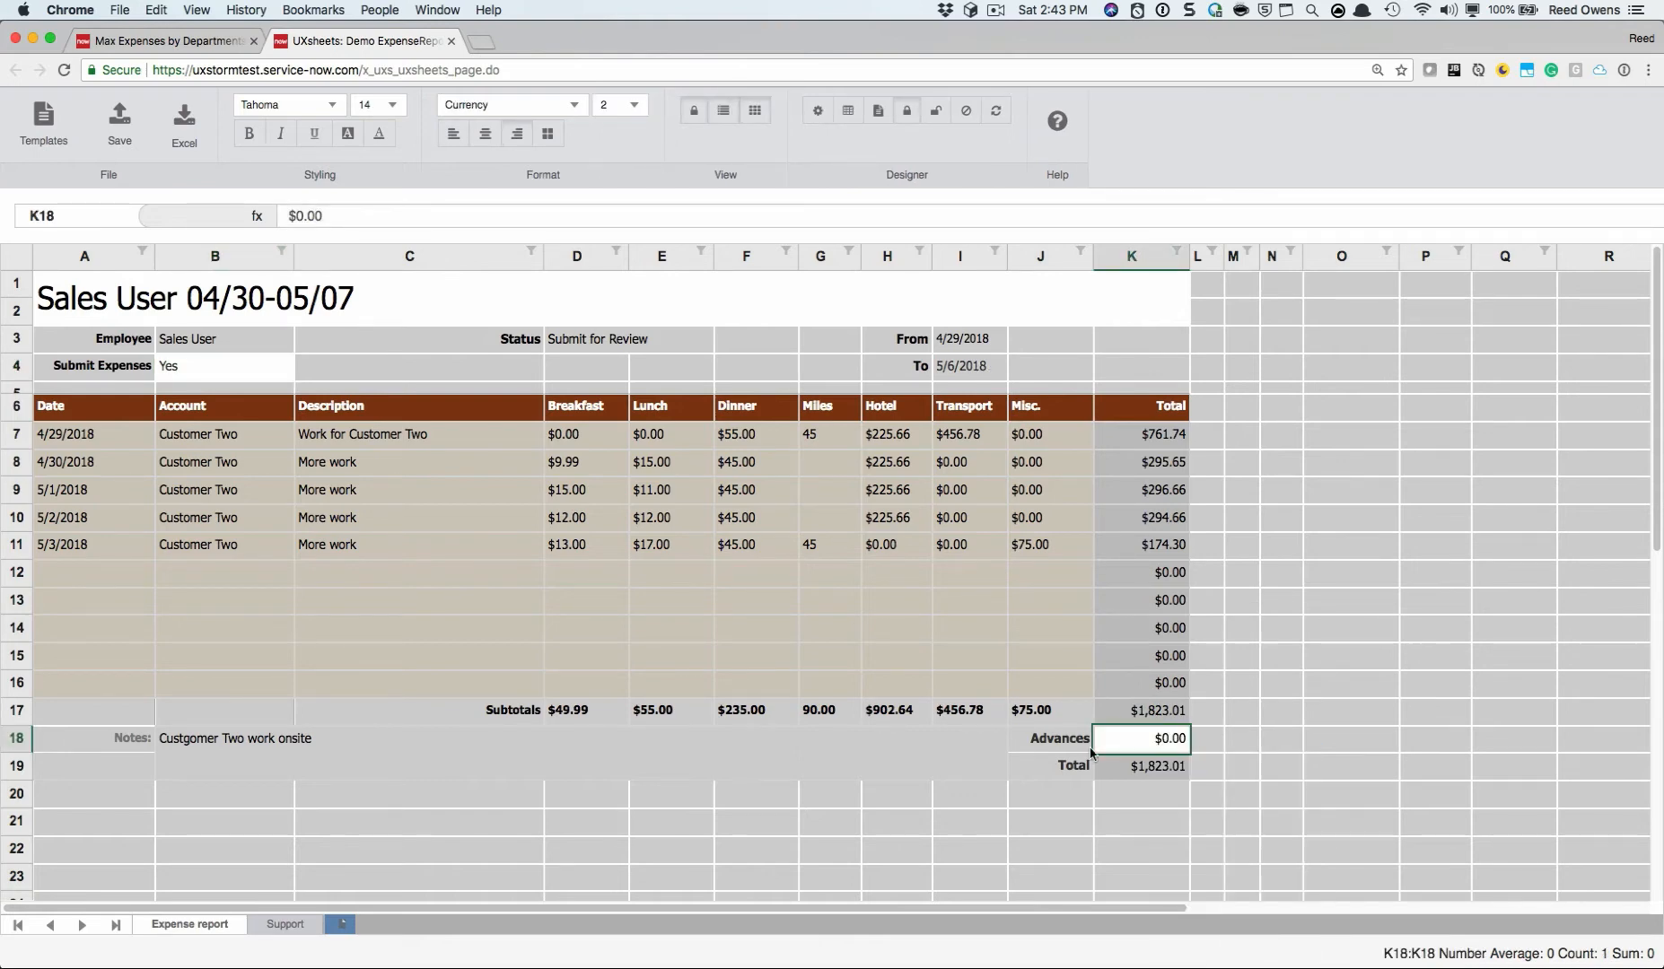
{"action": "right_click", "coordinate": [316, 745]}
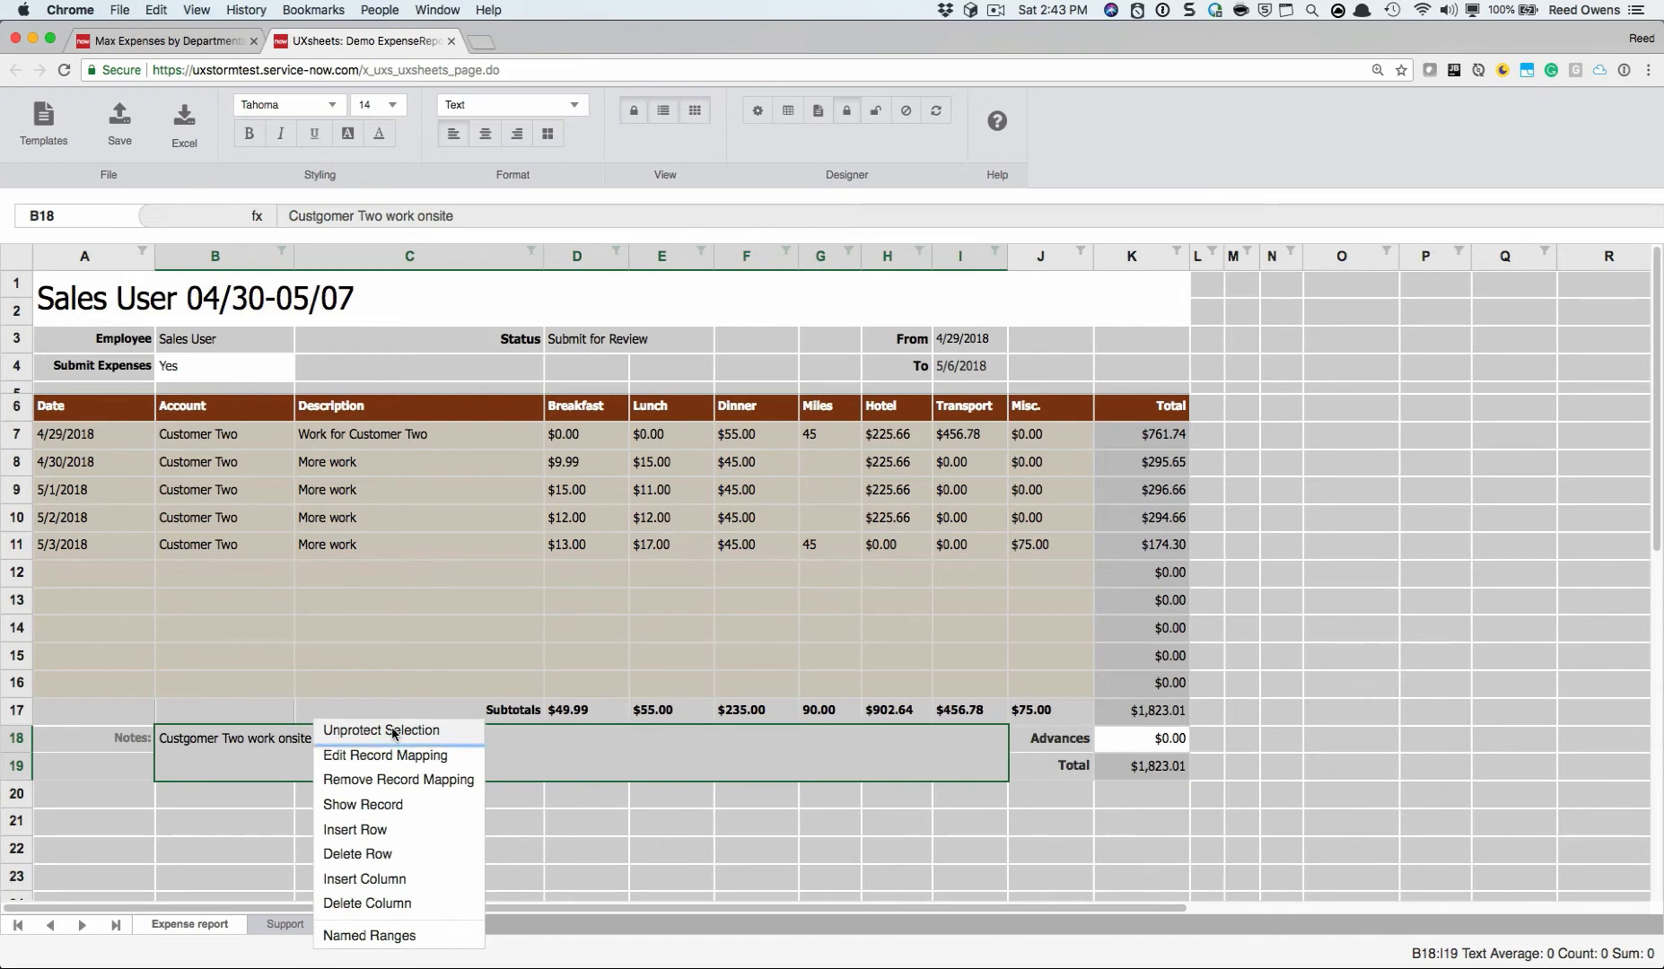
{"action": "left_click", "coordinate": [393, 731]}
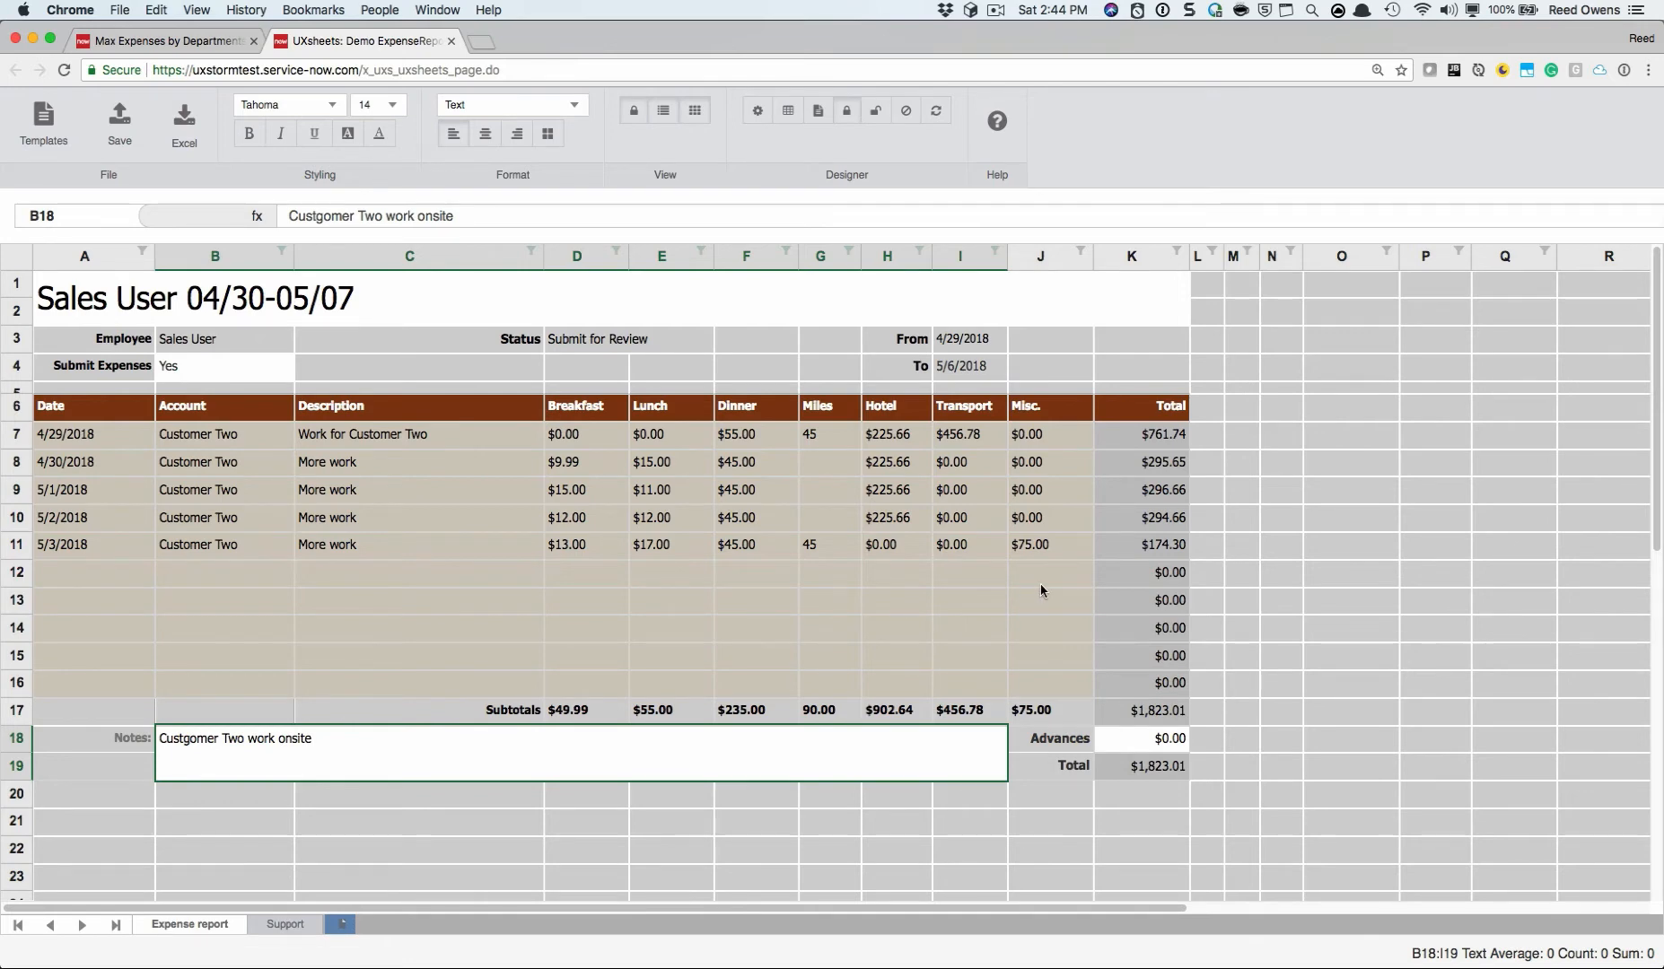
Unprotect the whole mapped expense table, protect its Total column again, and leave the protection view
{"action": "right_click", "coordinate": [512, 577]}
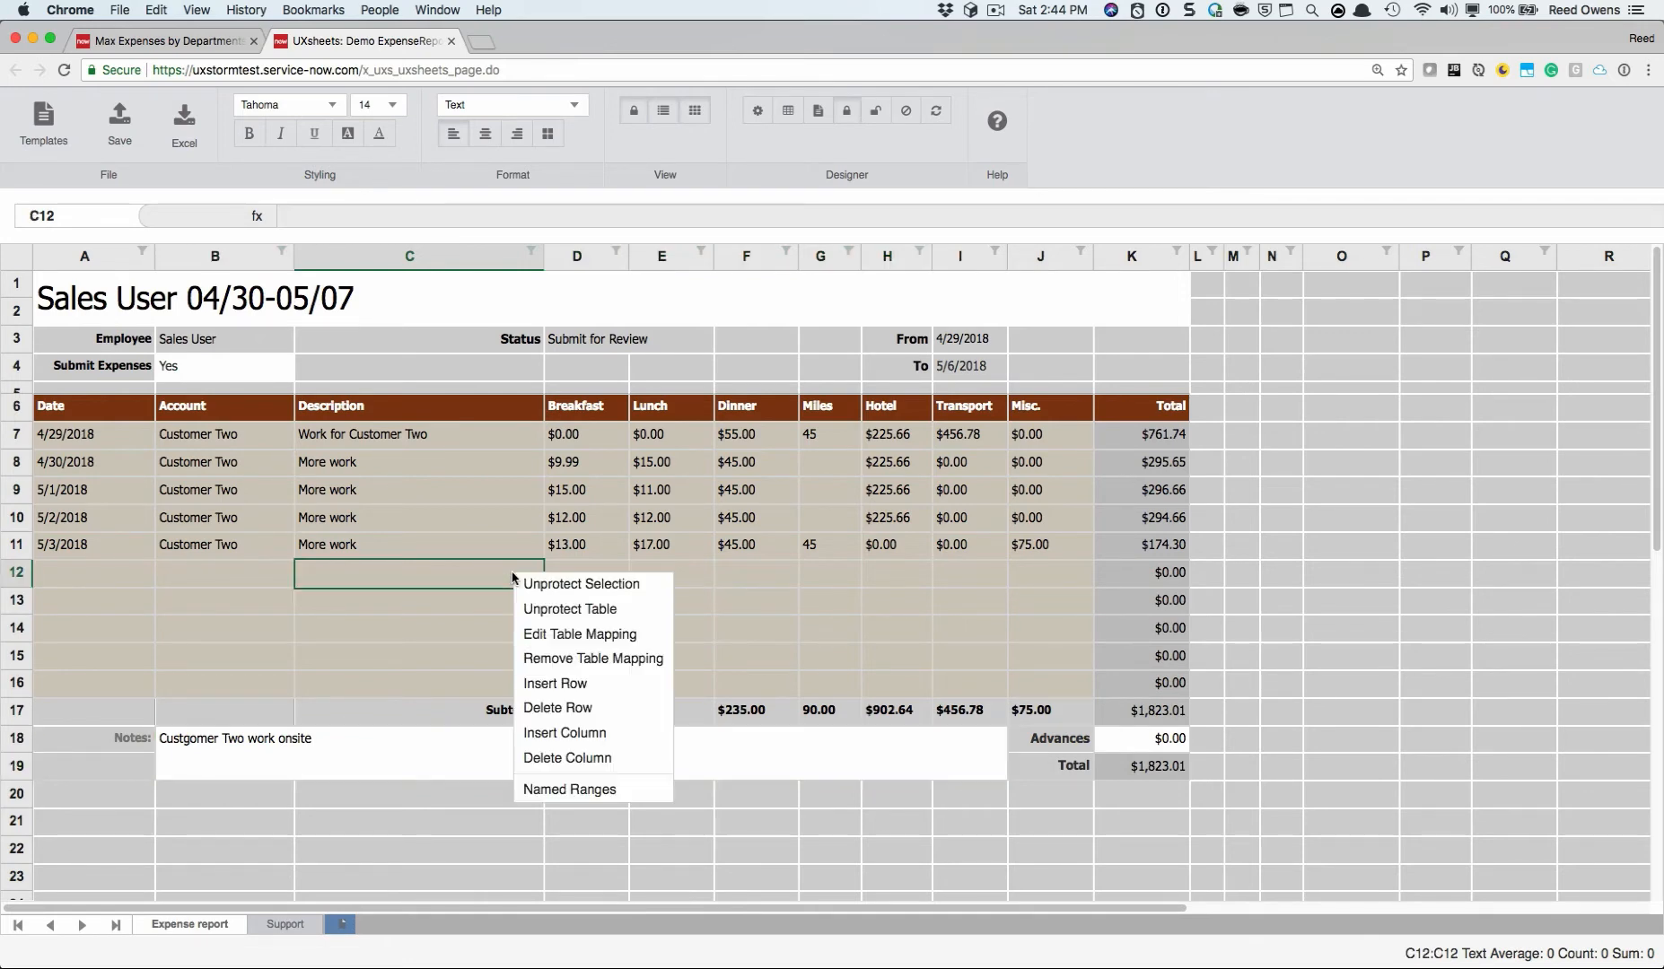
{"action": "left_click", "coordinate": [579, 608]}
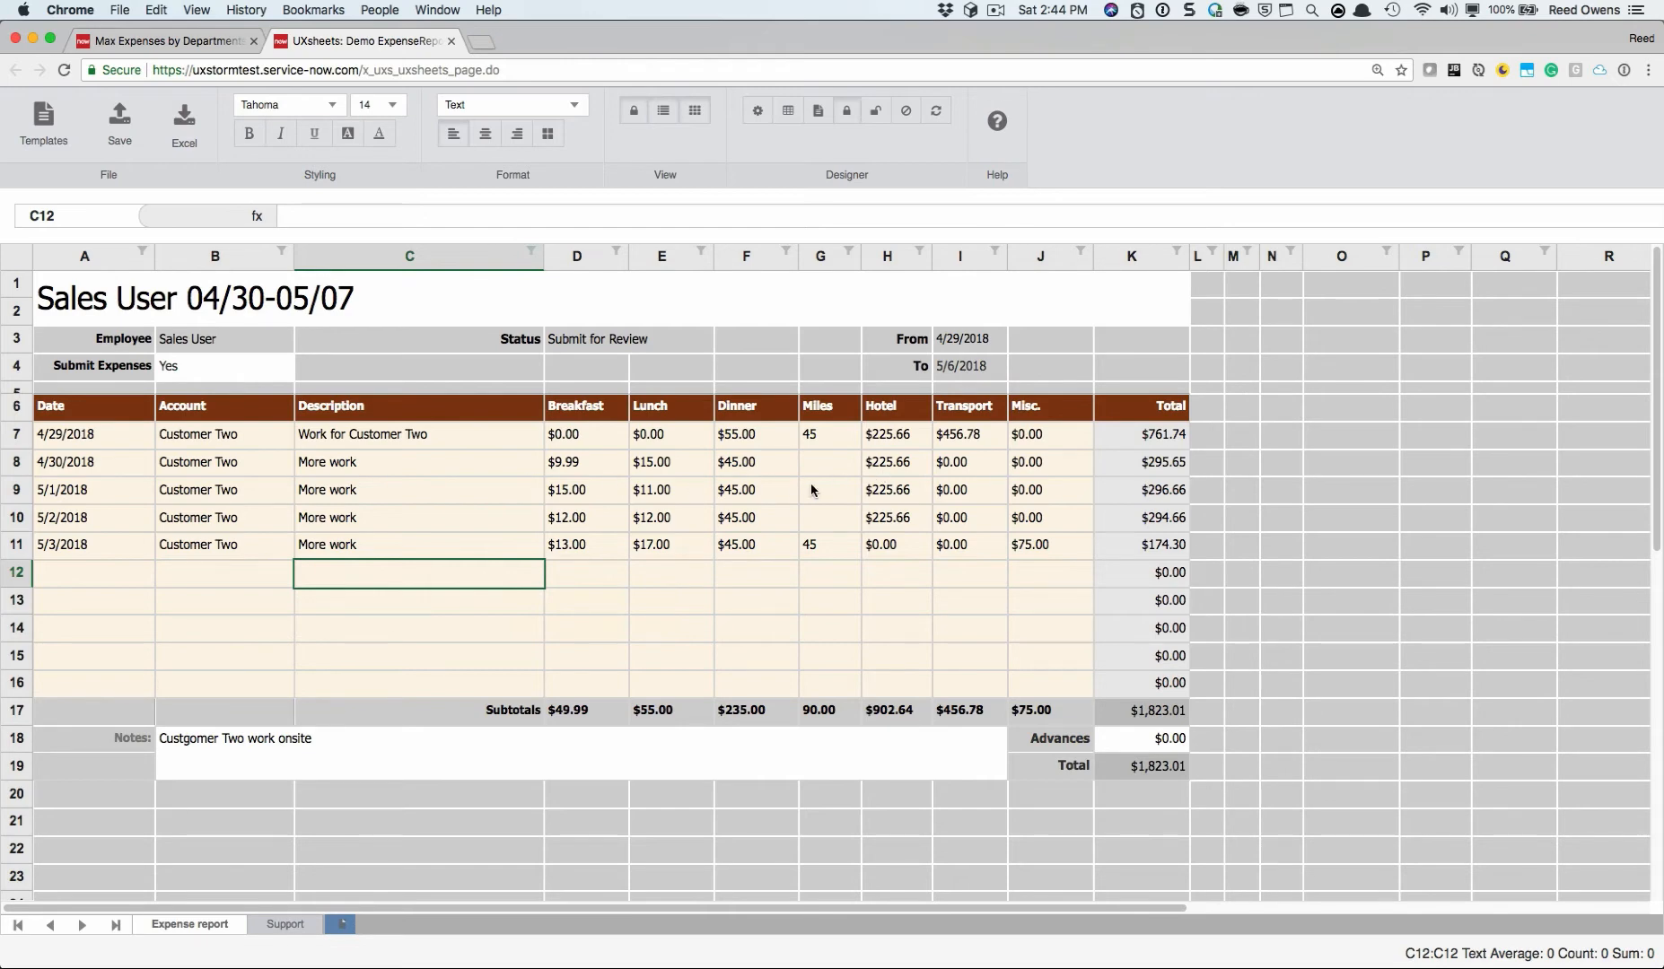
{"action": "right_click", "coordinate": [1149, 463]}
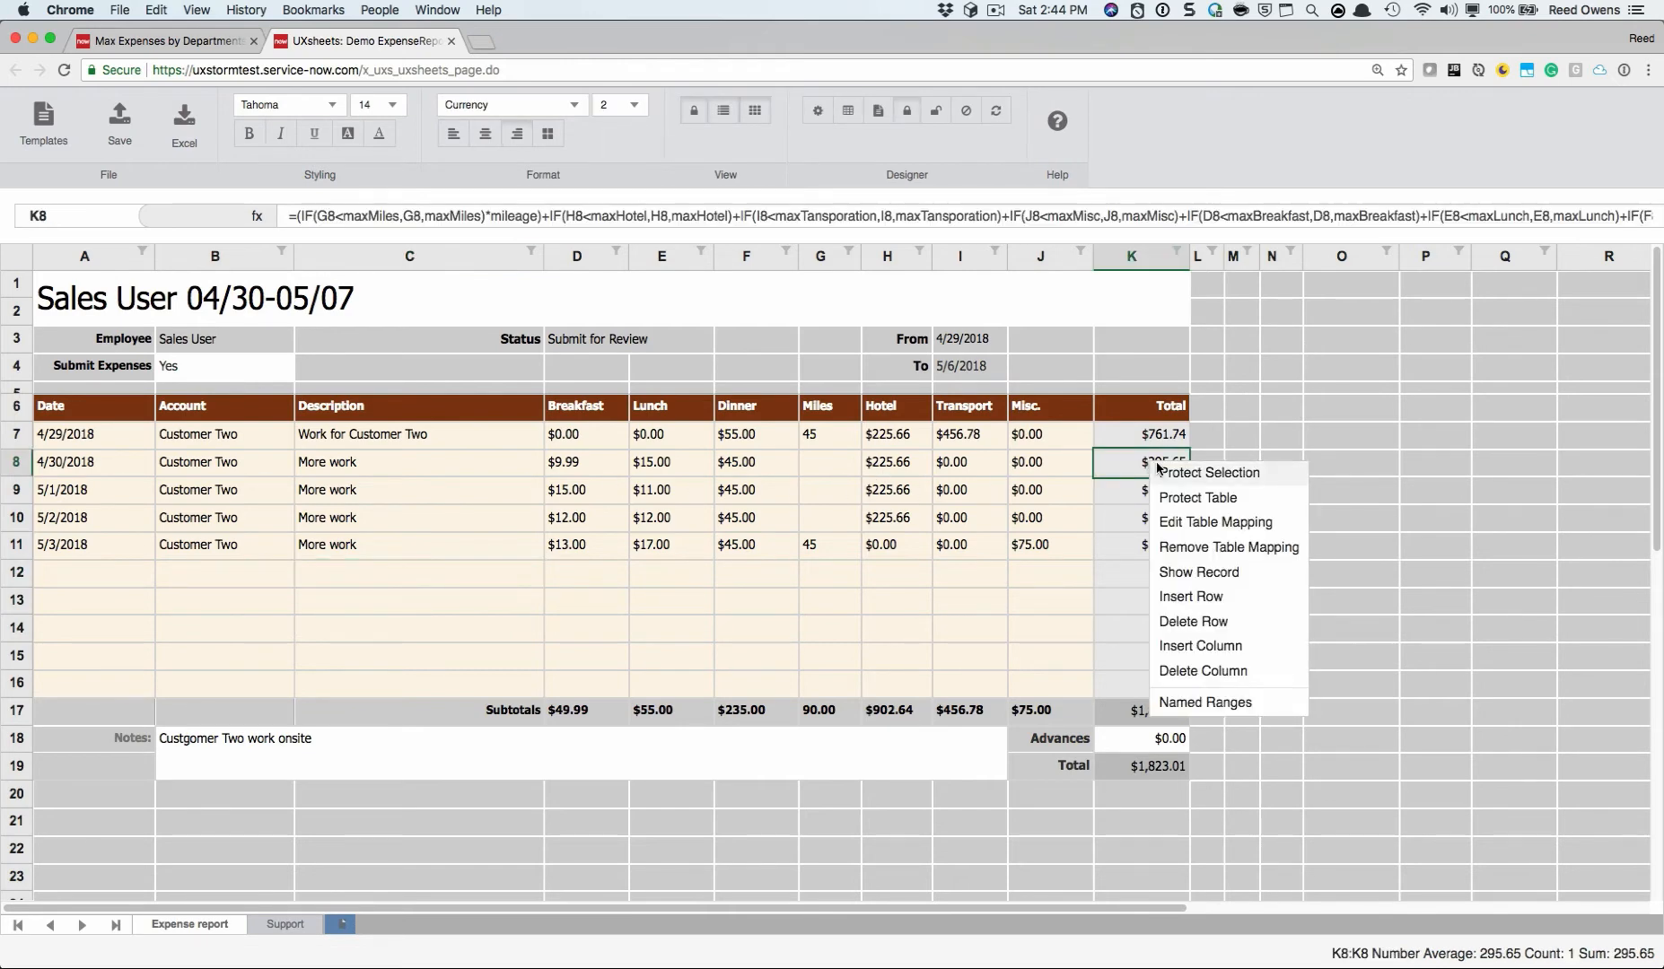
{"action": "left_click", "coordinate": [1171, 473]}
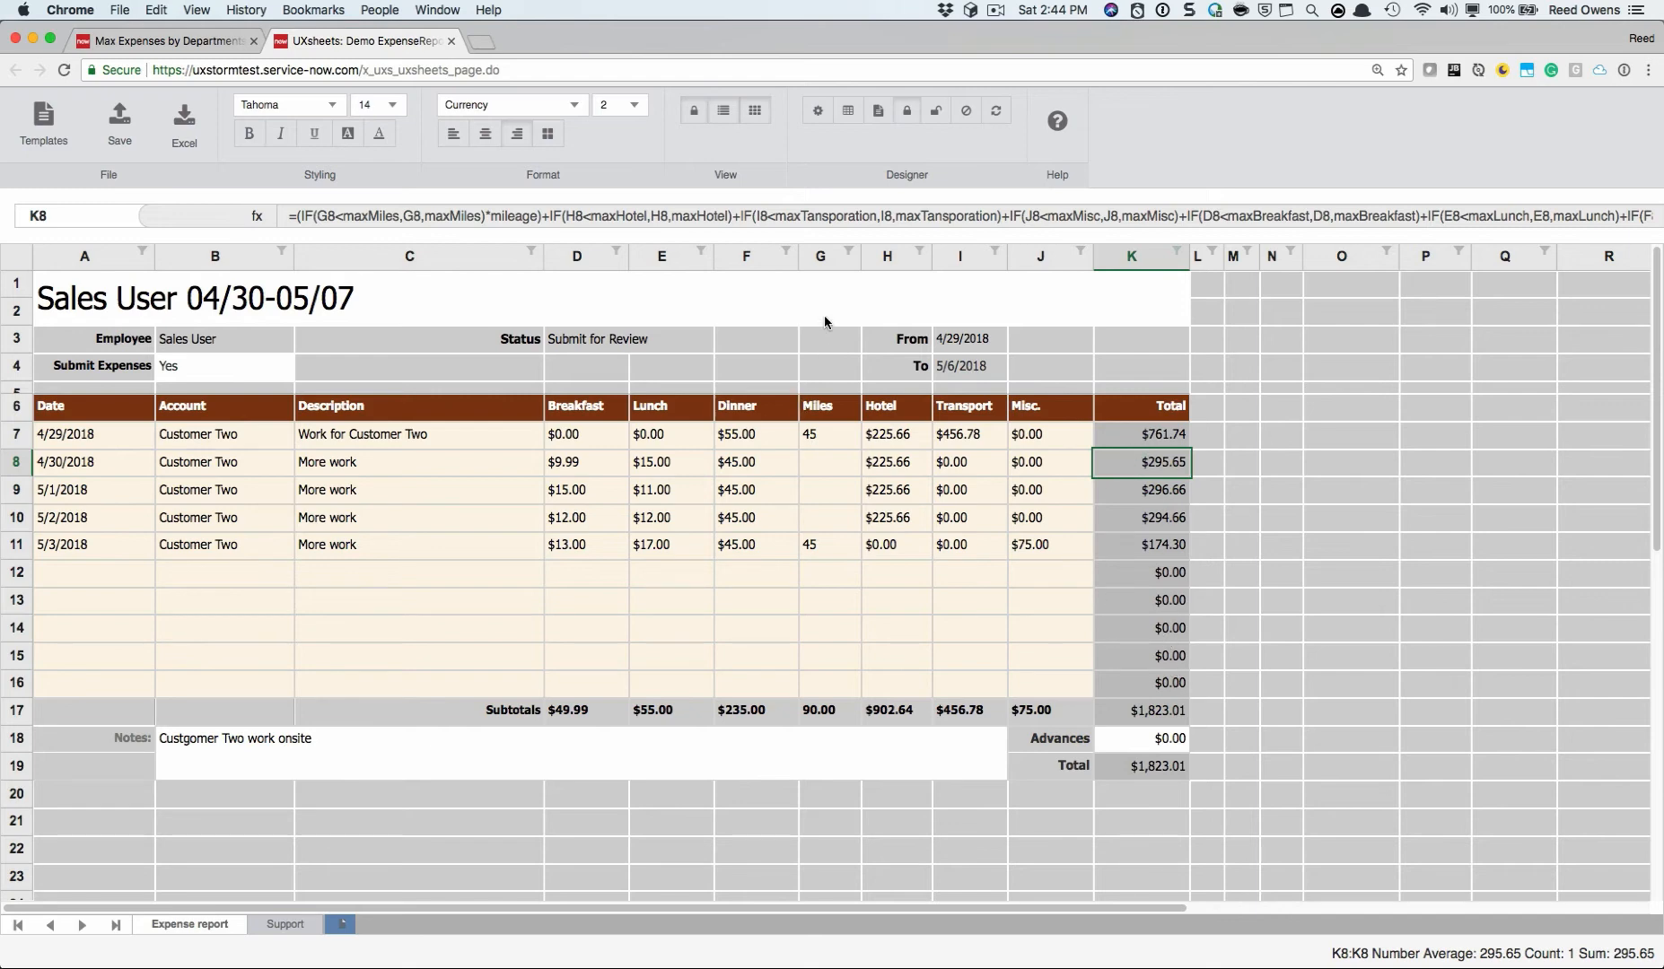
{"action": "left_click", "coordinate": [907, 114]}
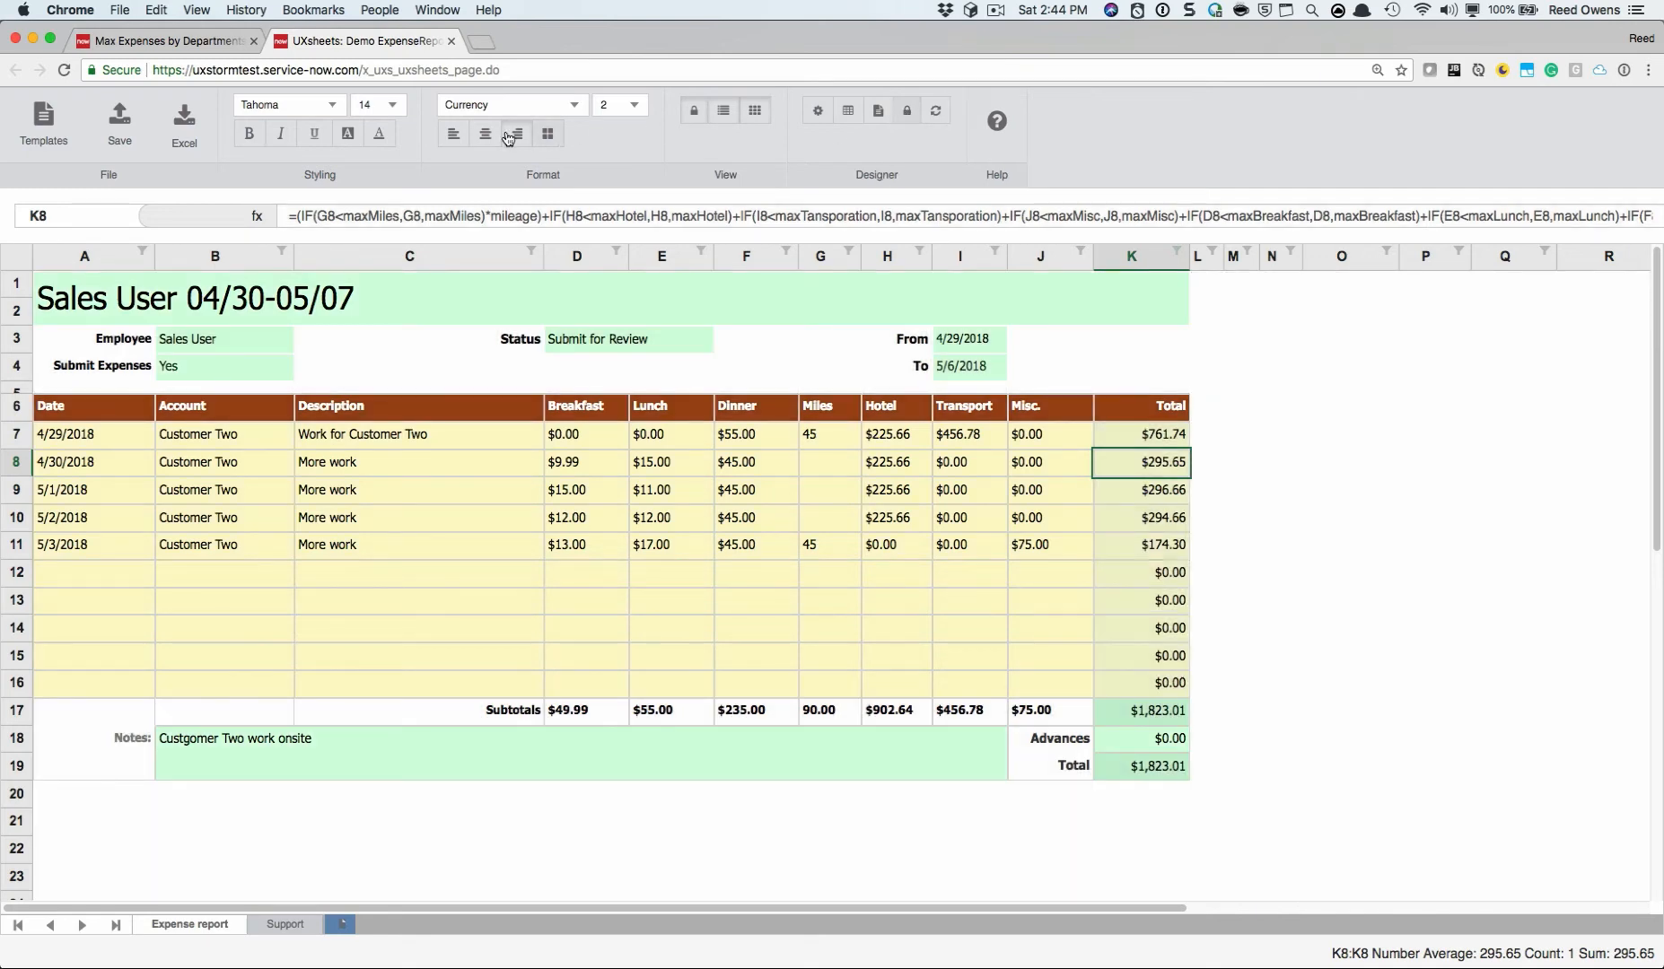
Save the template, and create a new expense report from the Expense Reports list in the ServiceNow browser tab
{"action": "left_click", "coordinate": [126, 126]}
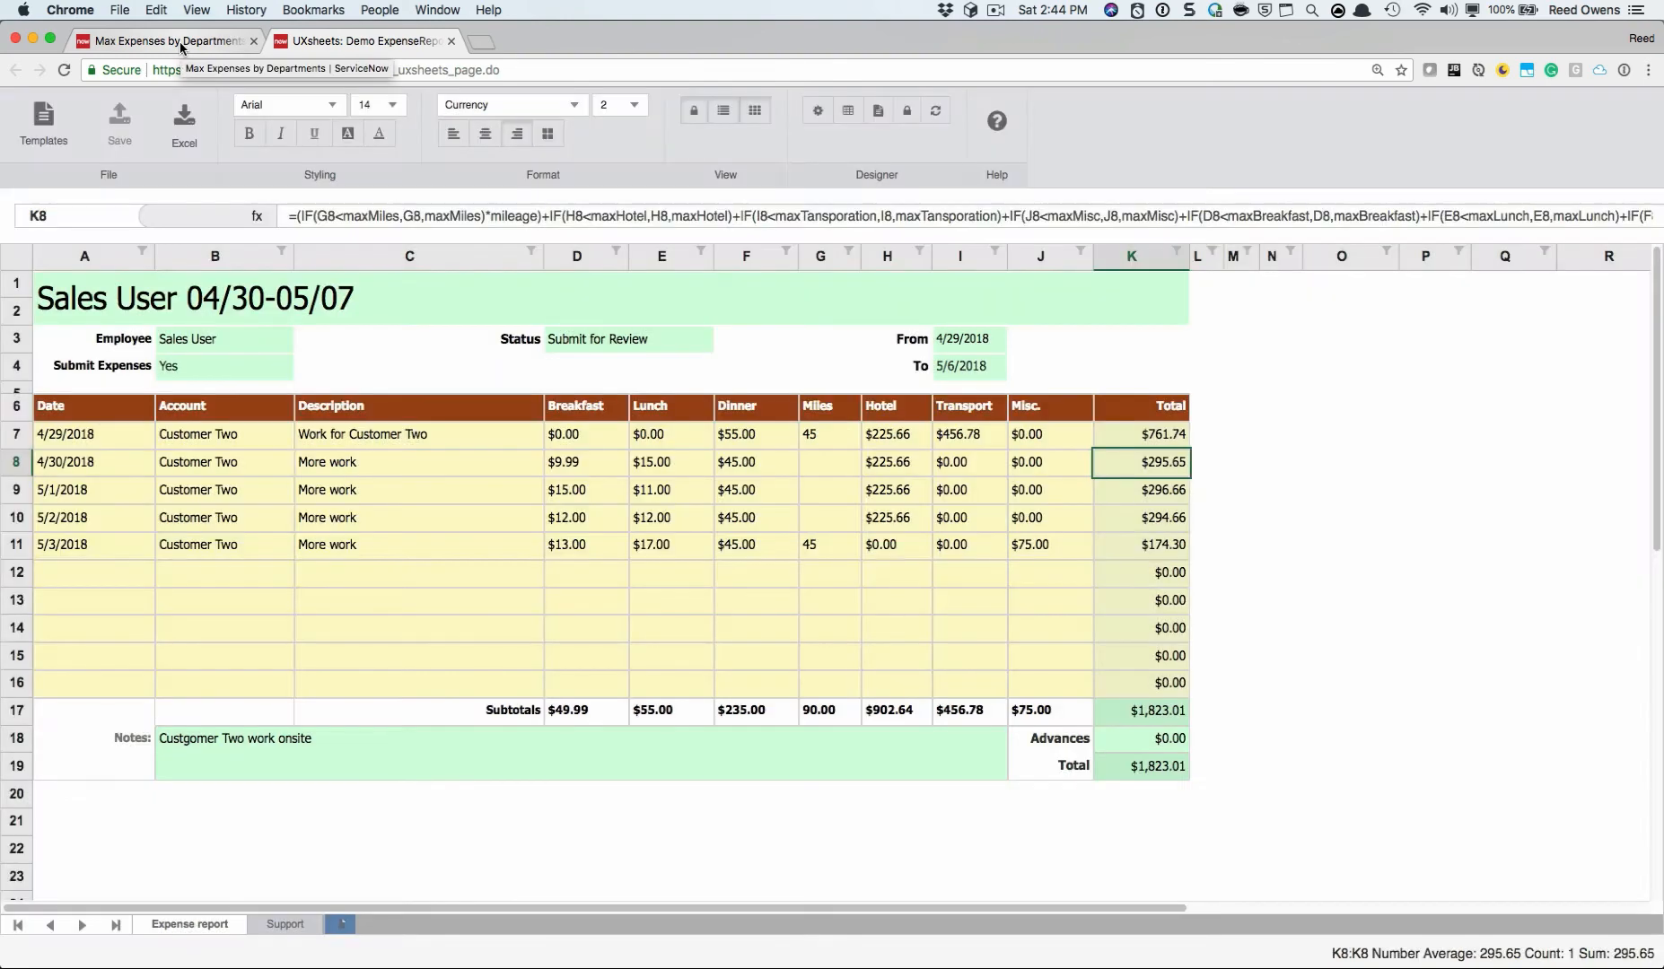
{"action": "left_click", "coordinate": [180, 45]}
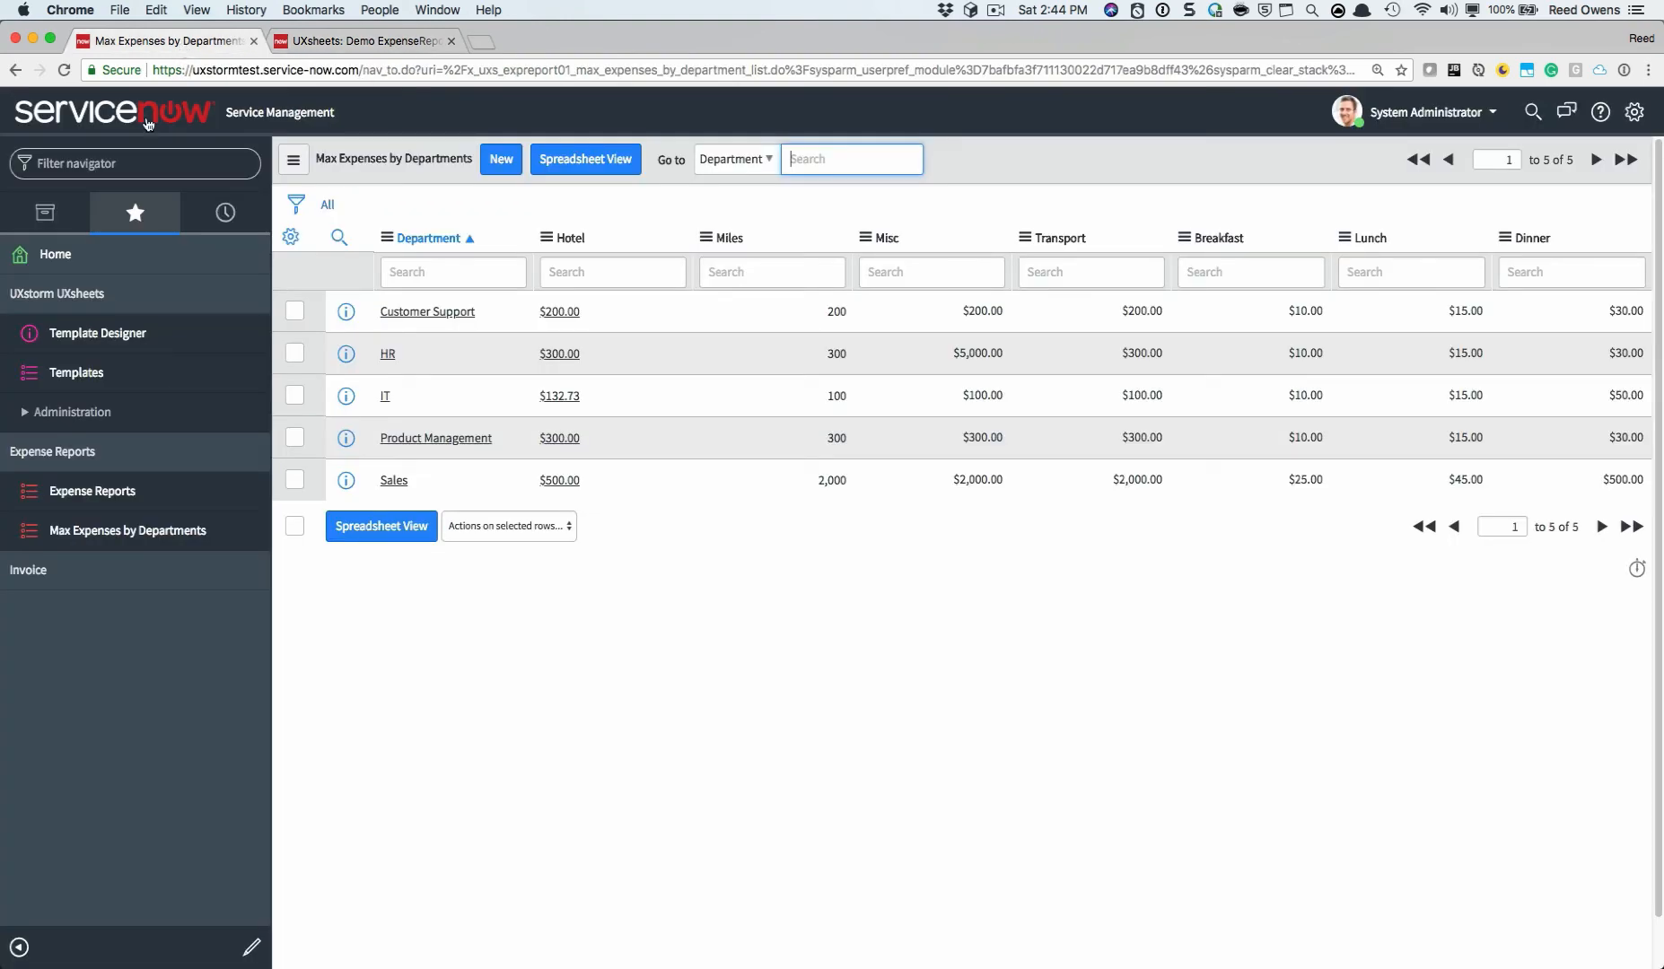
{"action": "left_click", "coordinate": [93, 490]}
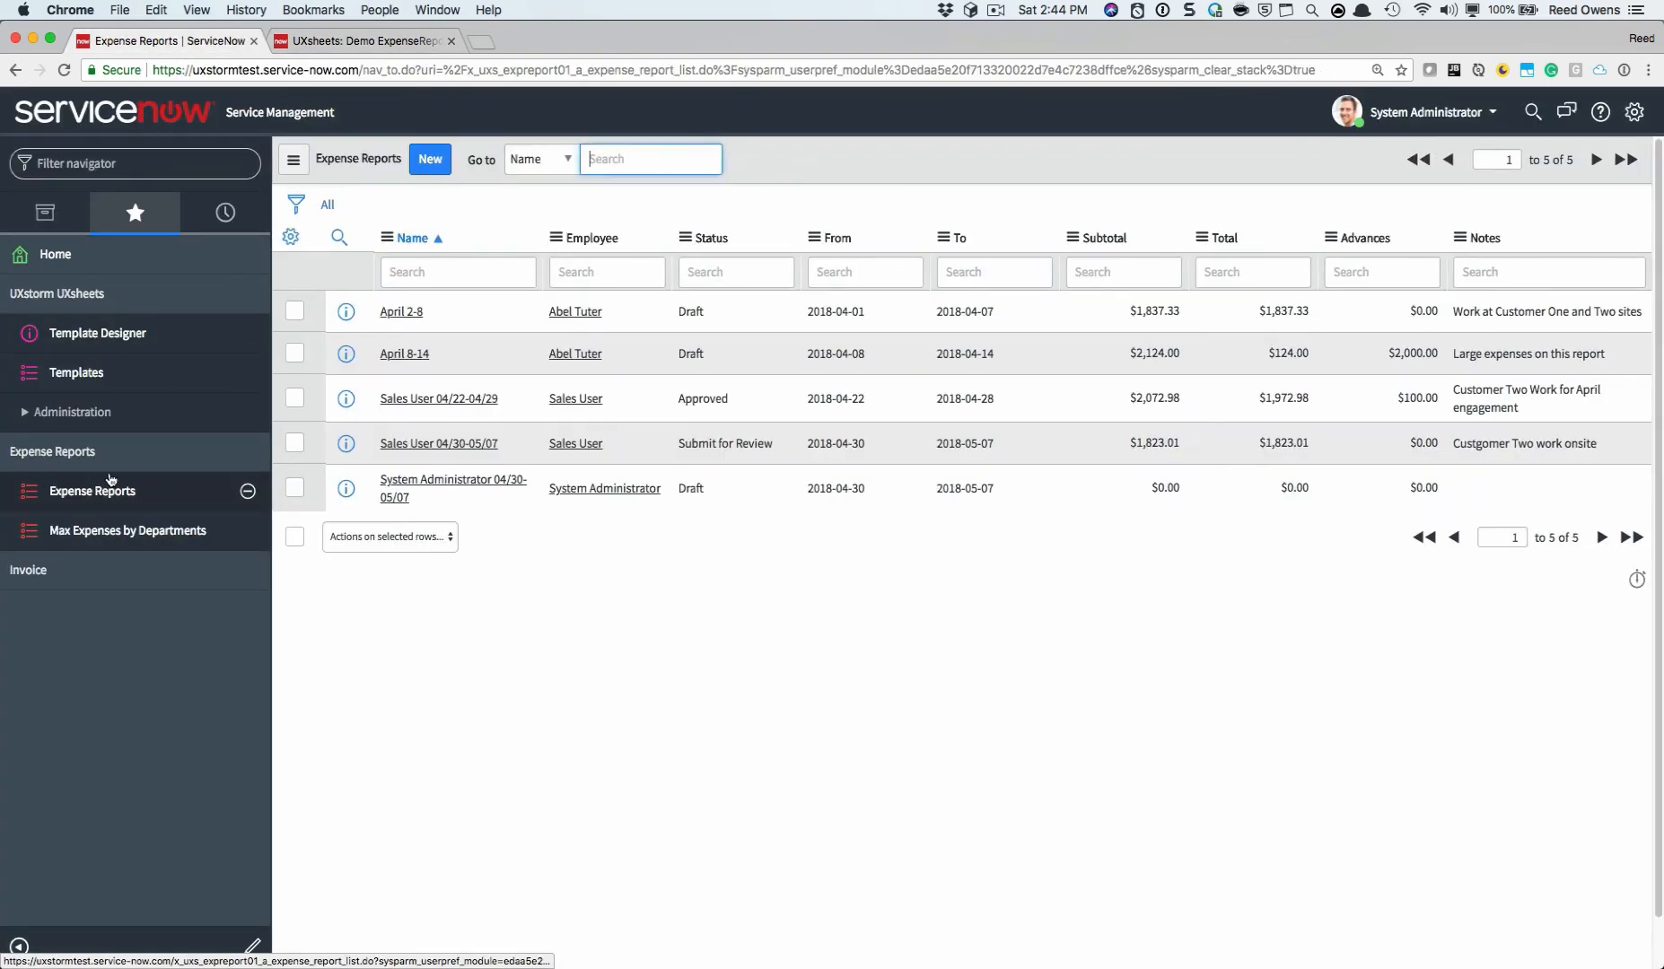
{"action": "left_click", "coordinate": [430, 159]}
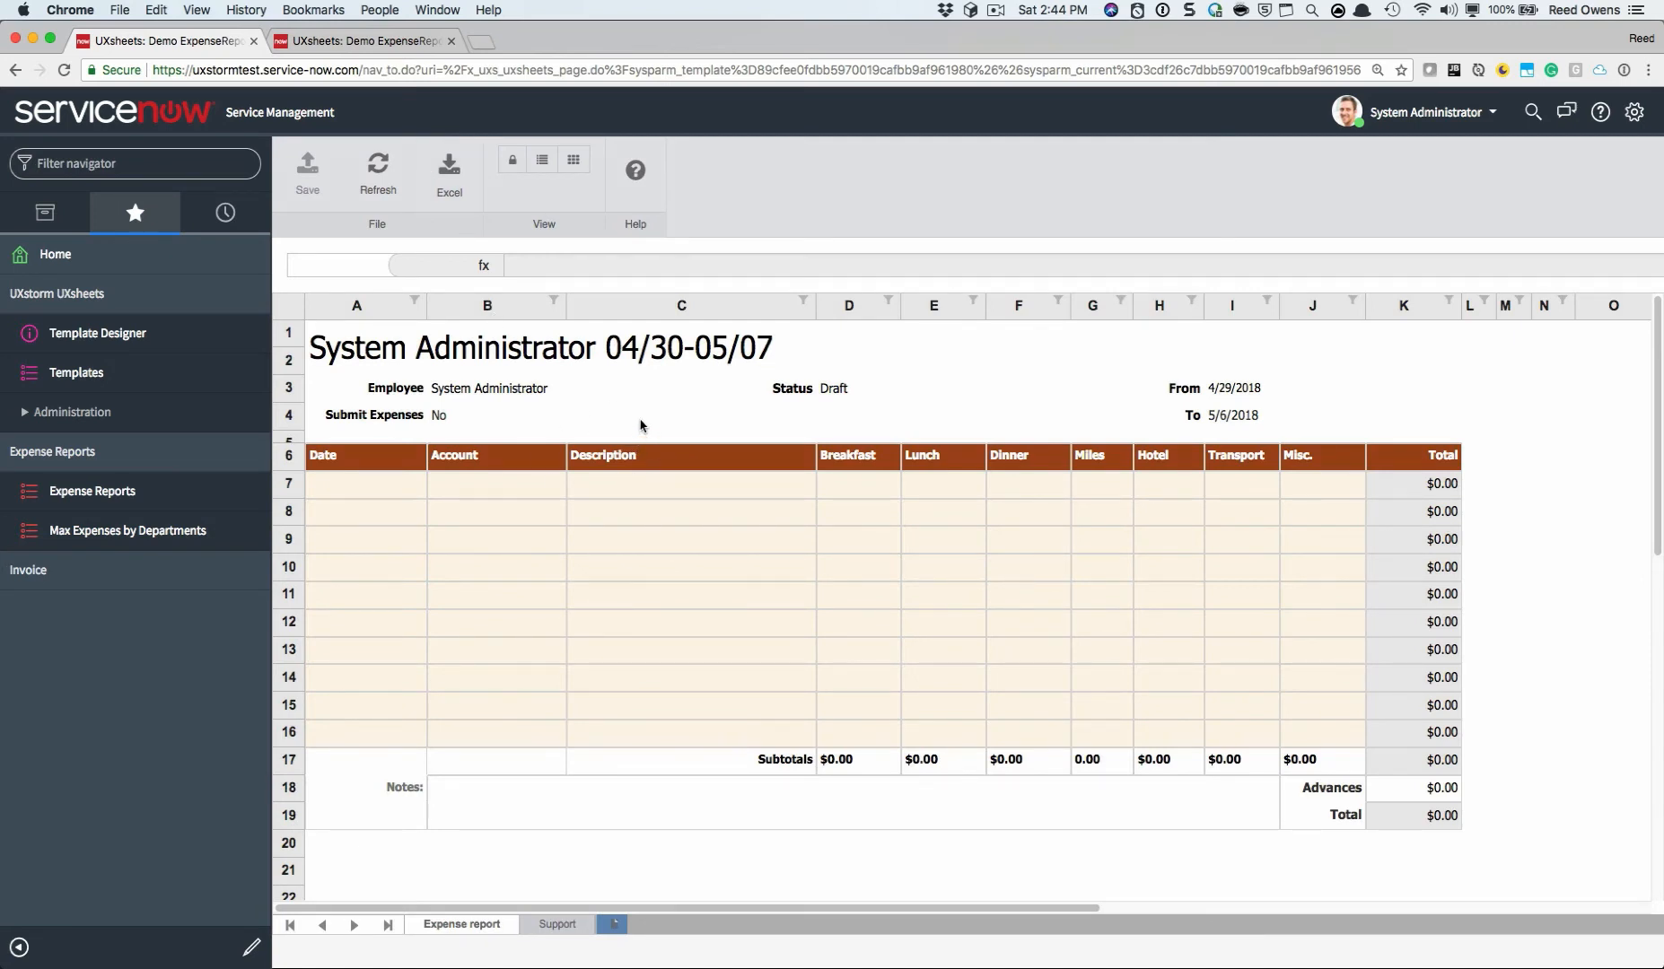
Check the Employee, Status and Submit Expenses cells in the header of the new expense report
{"action": "left_click", "coordinate": [531, 390]}
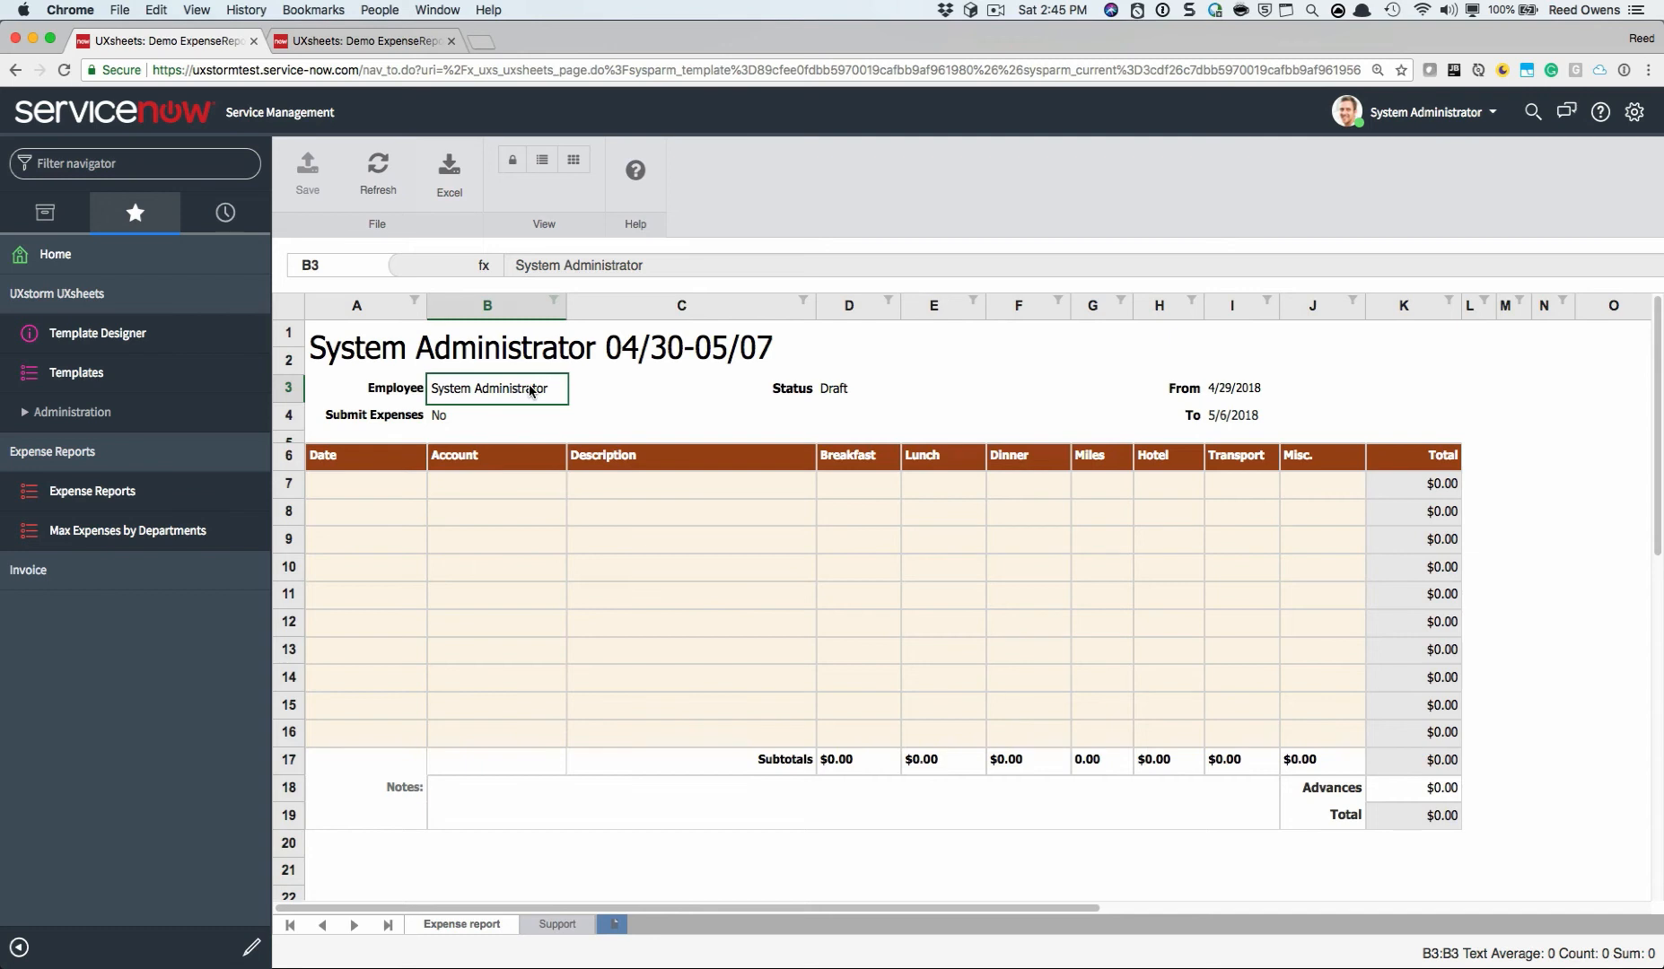
{"action": "left_click", "coordinate": [827, 393]}
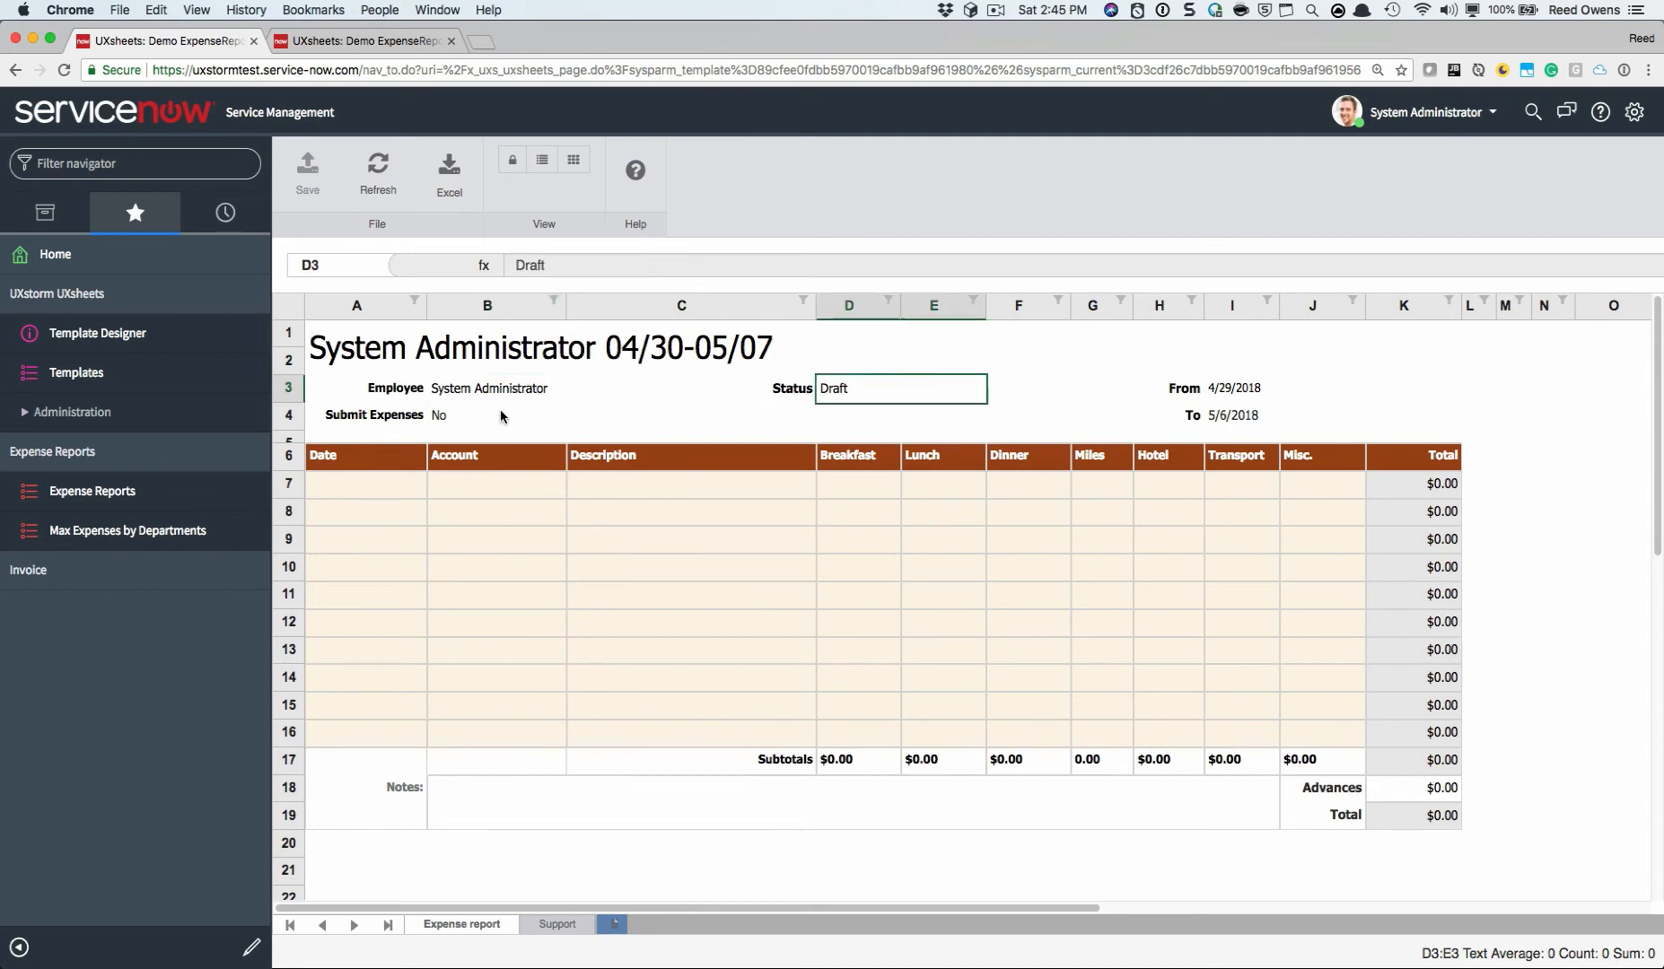
{"action": "left_click", "coordinate": [474, 420]}
{"action": "left_click", "coordinate": [719, 420]}
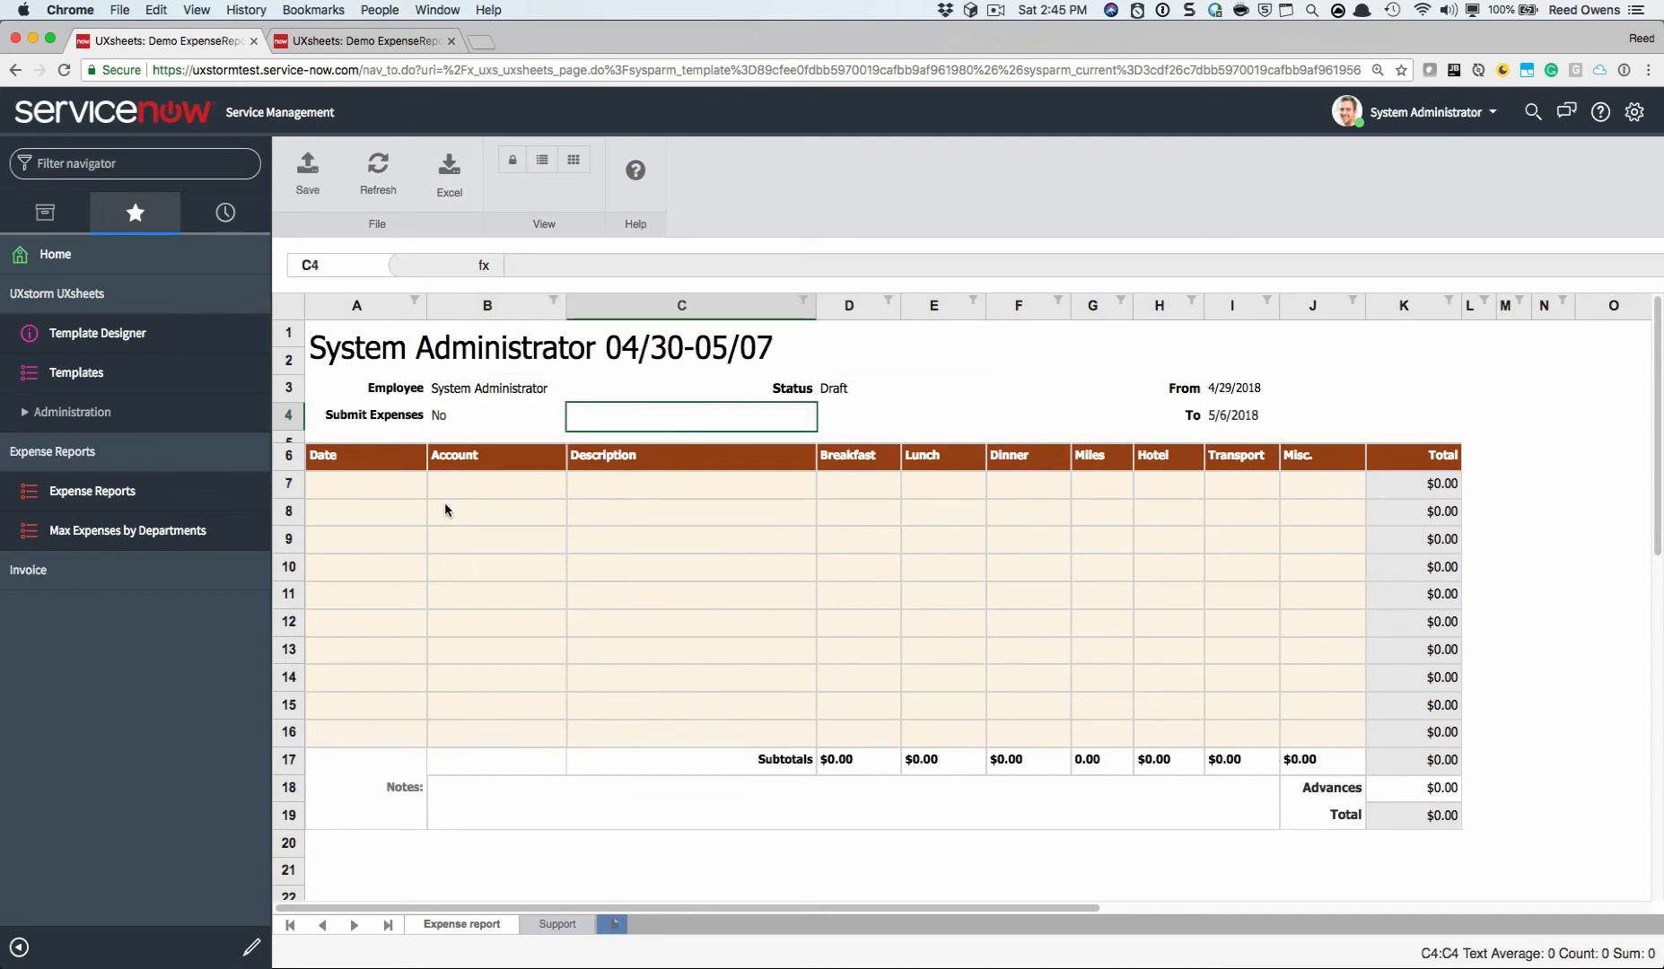
In row 7 of the expense table, enter 11111 for Breakfast and Lunch, and 1111 for Dinner and Miles
{"action": "left_click", "coordinate": [853, 489]}
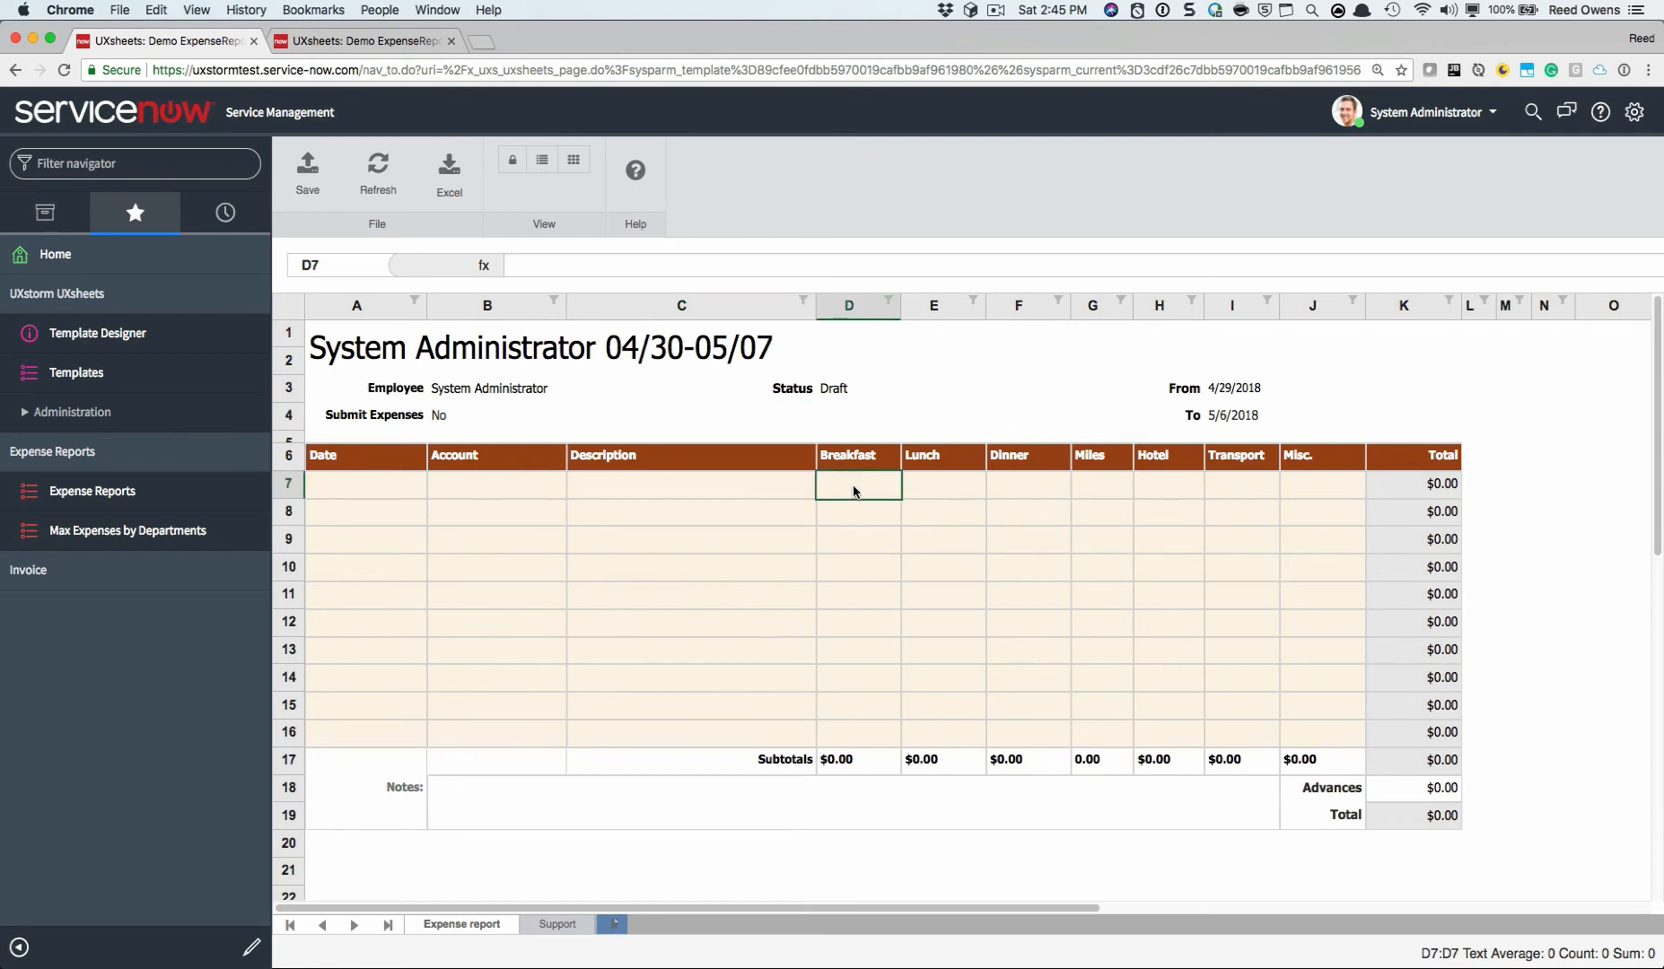
{"action": "type", "text": "11111"}
{"action": "left_click", "coordinate": [915, 485]}
{"action": "type", "text": "11,111"}
{"action": "left_click", "coordinate": [1009, 486]}
{"action": "type", "text": "1111"}
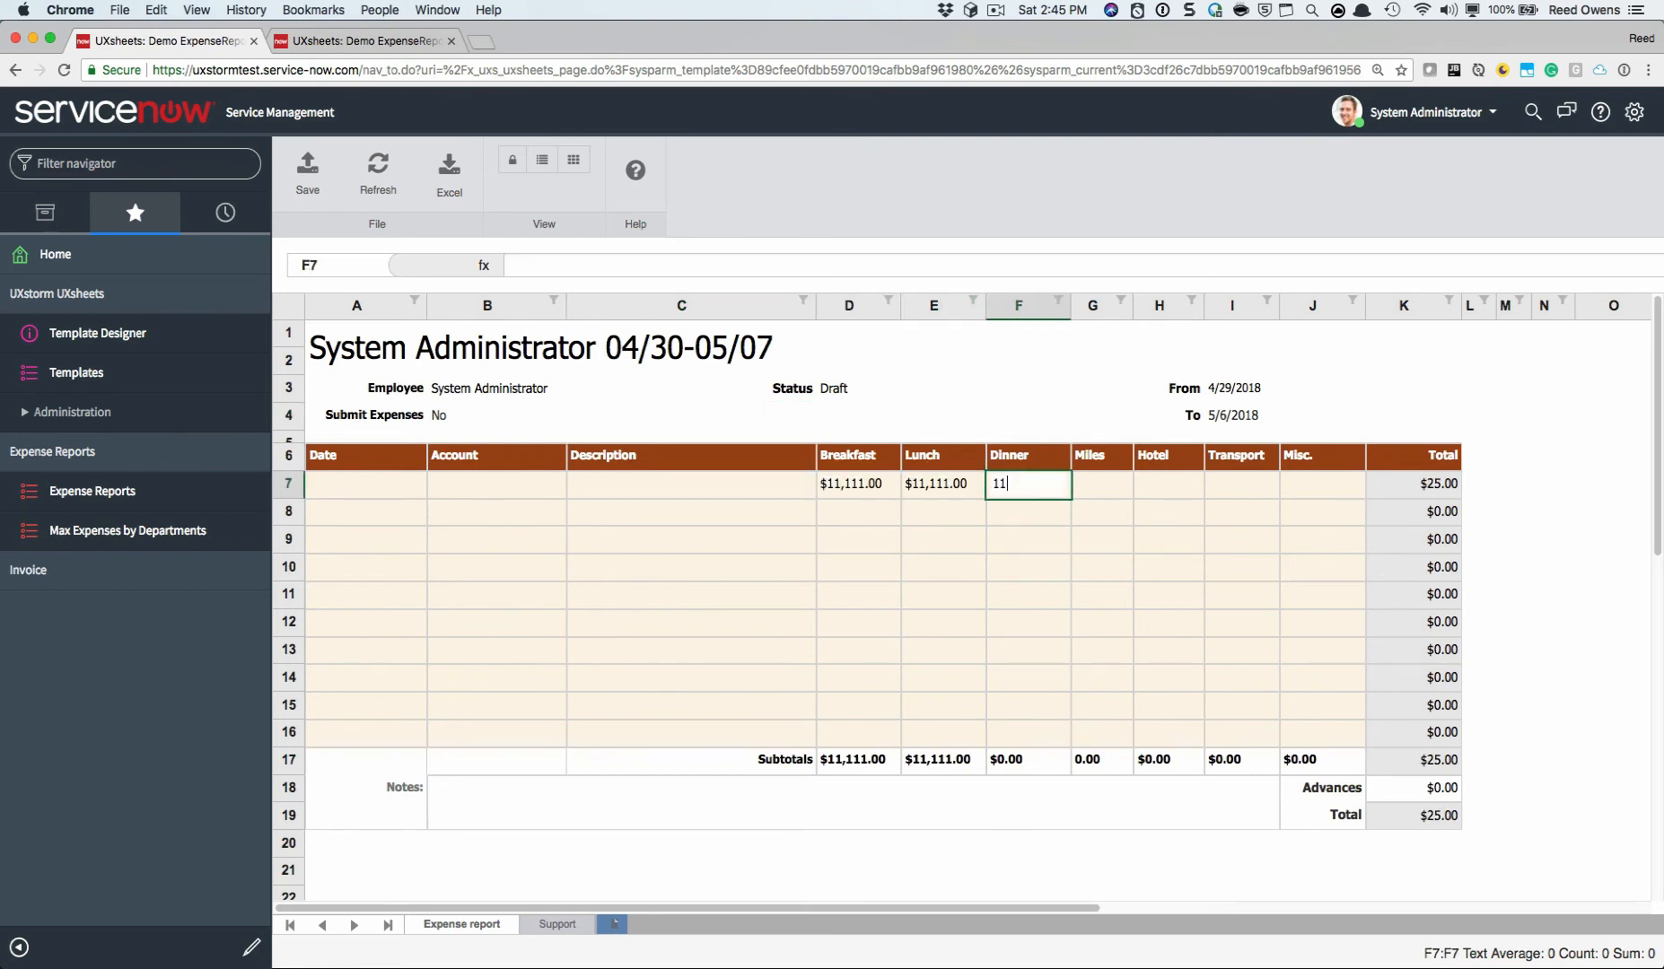
{"action": "left_click", "coordinate": [1107, 485]}
{"action": "type", "text": "1,111"}
Complete the row 7 amounts with 1111 for Hotel, 11111 for Transport and 11111 for Misc
{"action": "left_click", "coordinate": [1199, 489]}
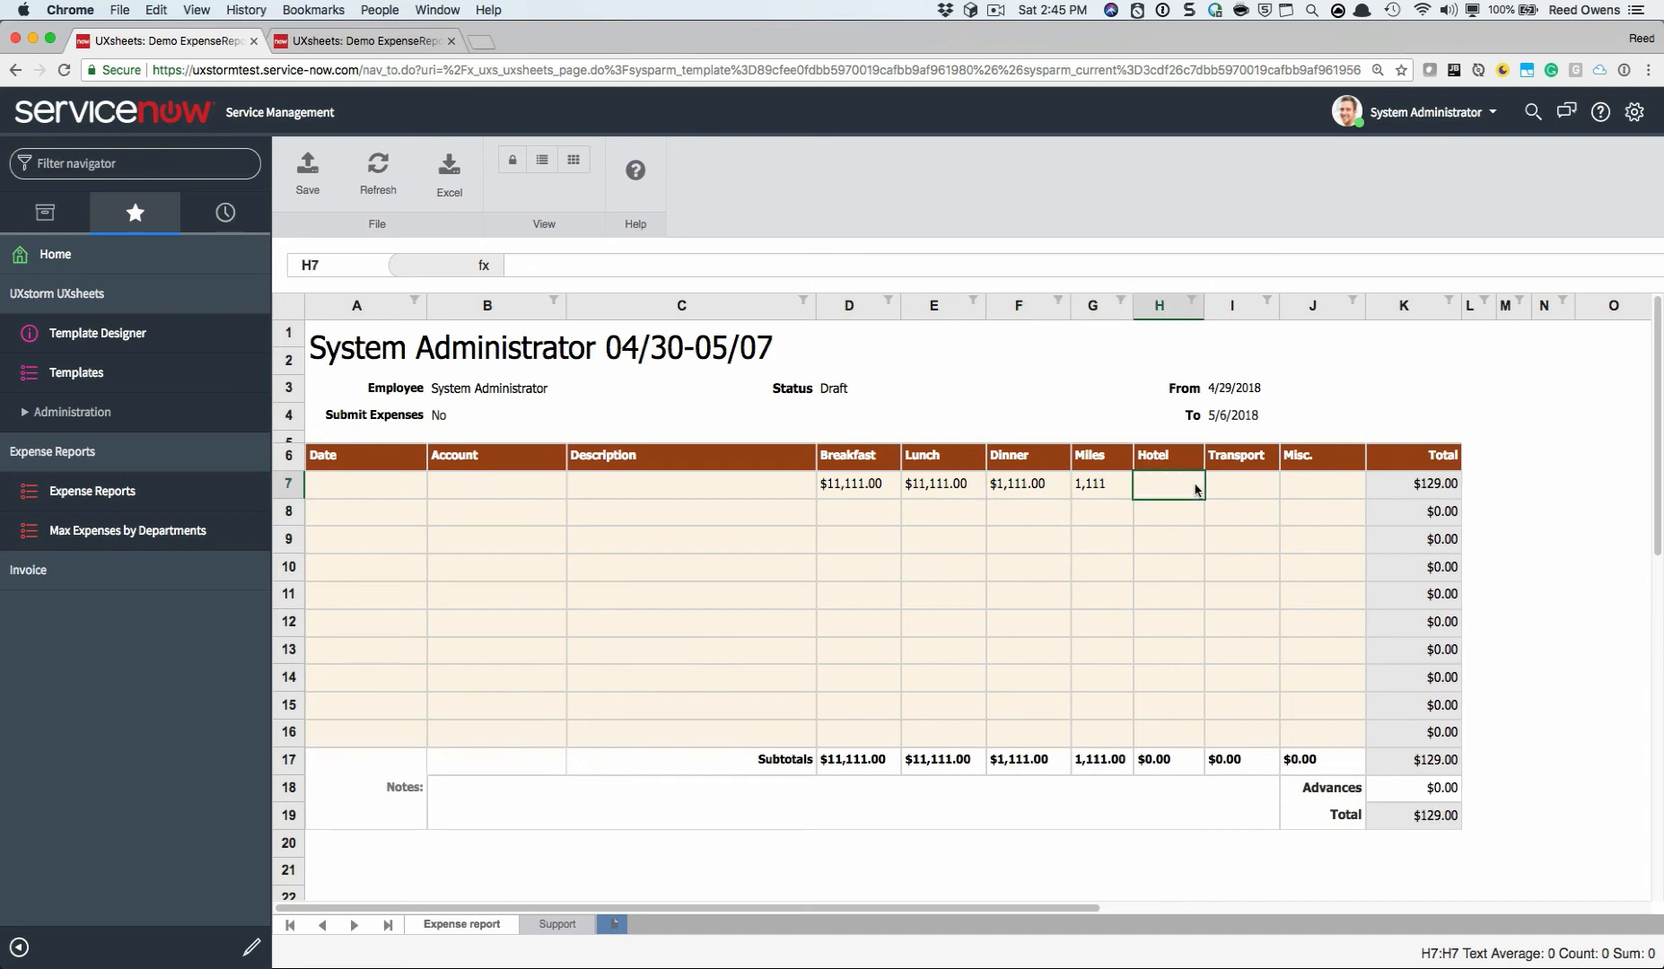
{"action": "type", "text": "11"}
{"action": "left_click", "coordinate": [1243, 483]}
{"action": "type", "text": "11111"}
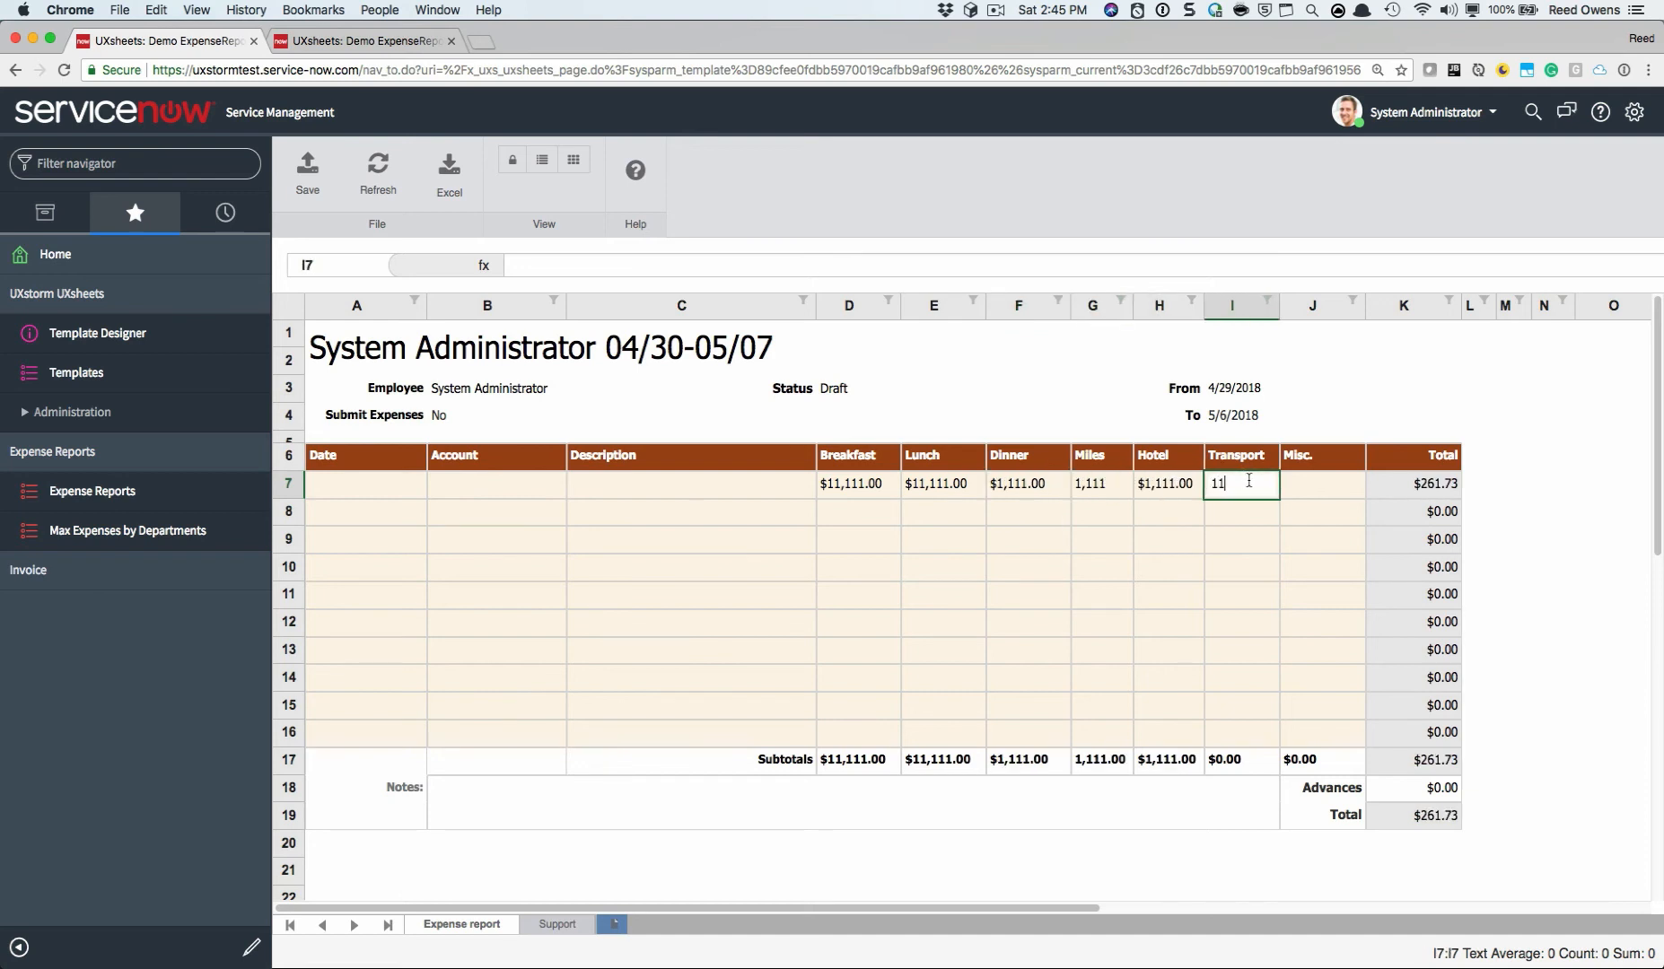
{"action": "left_click", "coordinate": [1307, 488]}
{"action": "type", "text": "11111"}
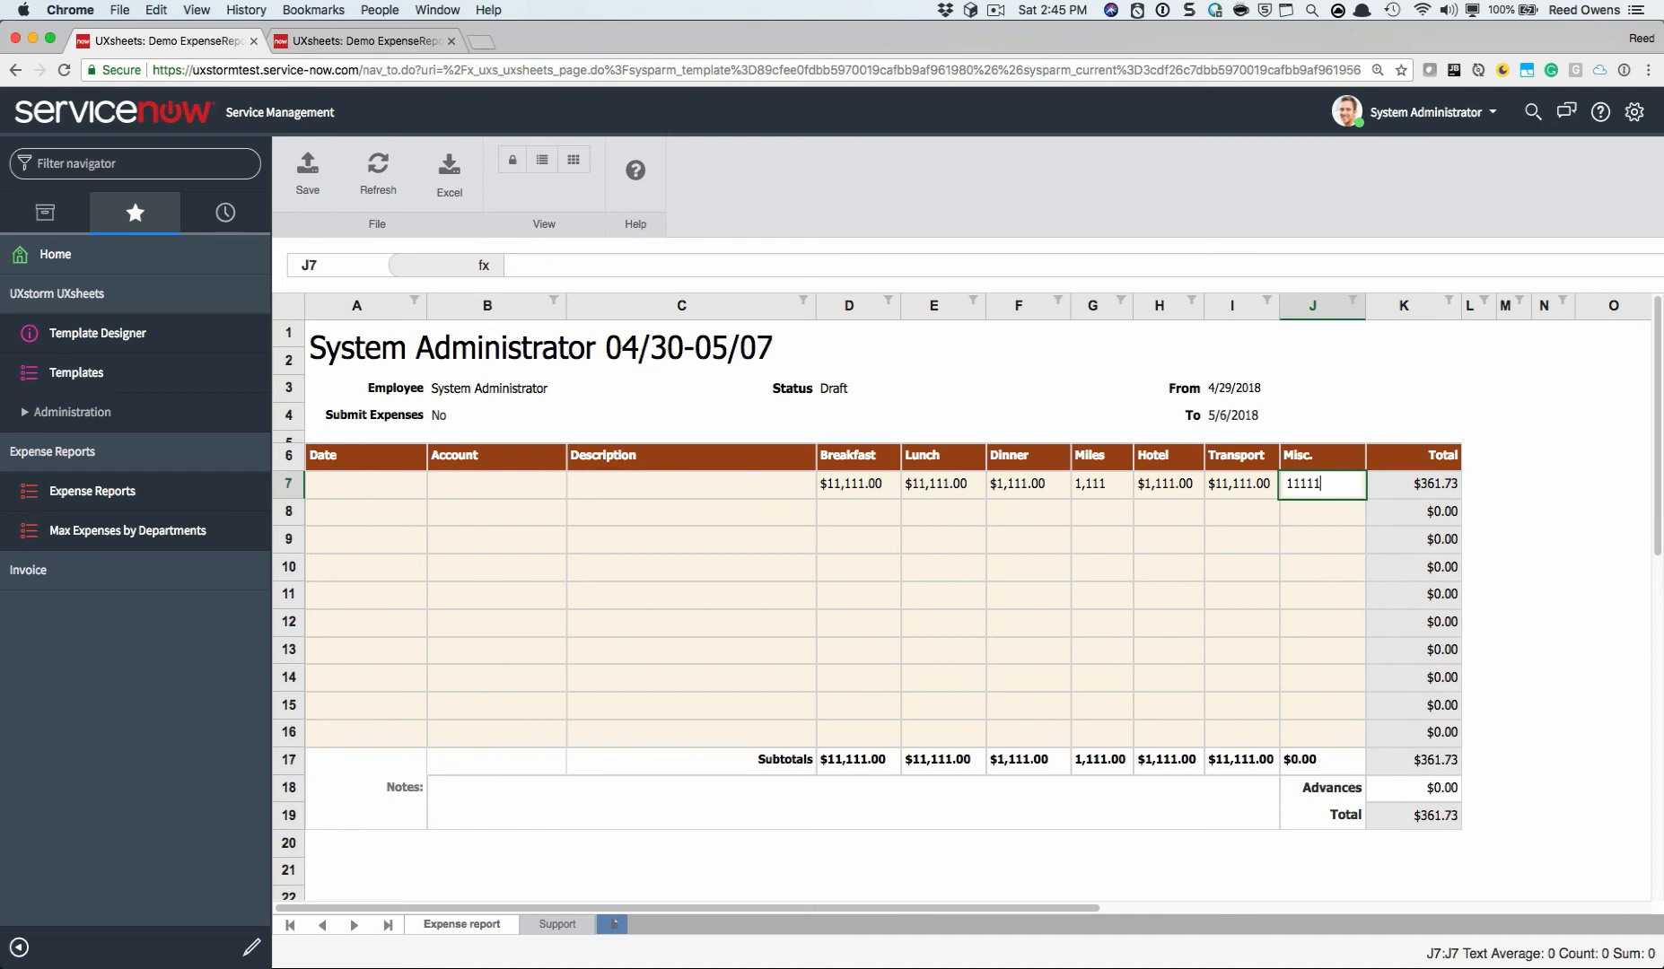
{"action": "left_click", "coordinate": [1222, 492]}
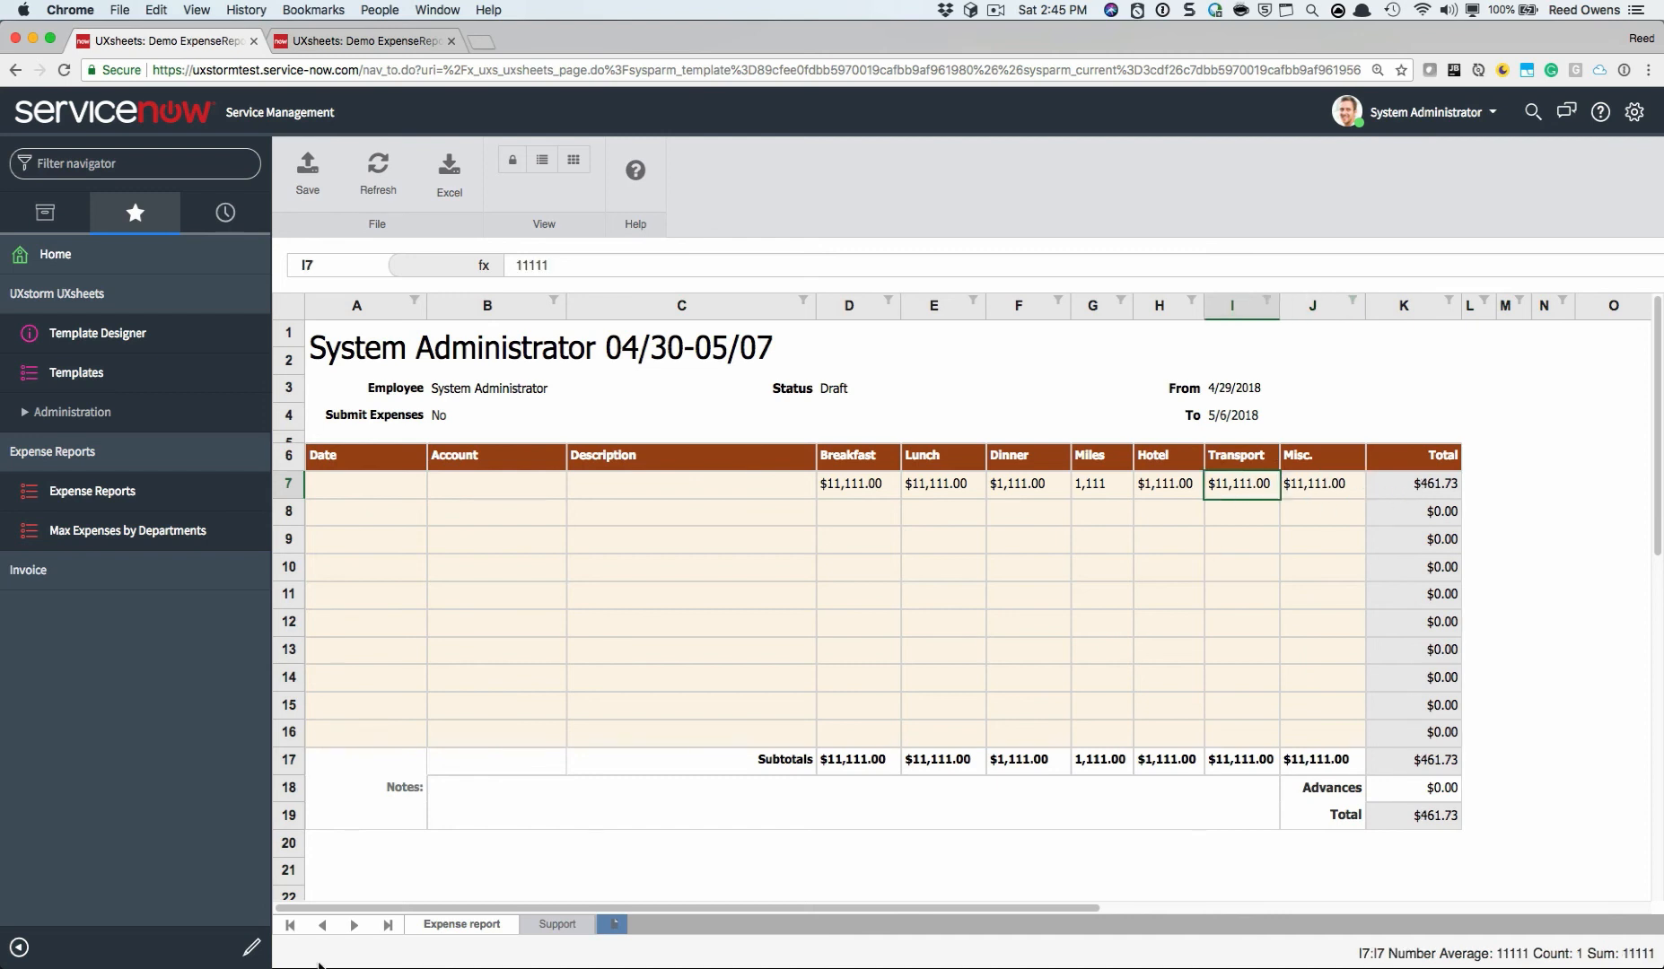
Review the mileage rate and maximum daily expenses on the Support sheet, and return to the Expense report sheet
{"action": "left_click", "coordinate": [557, 926]}
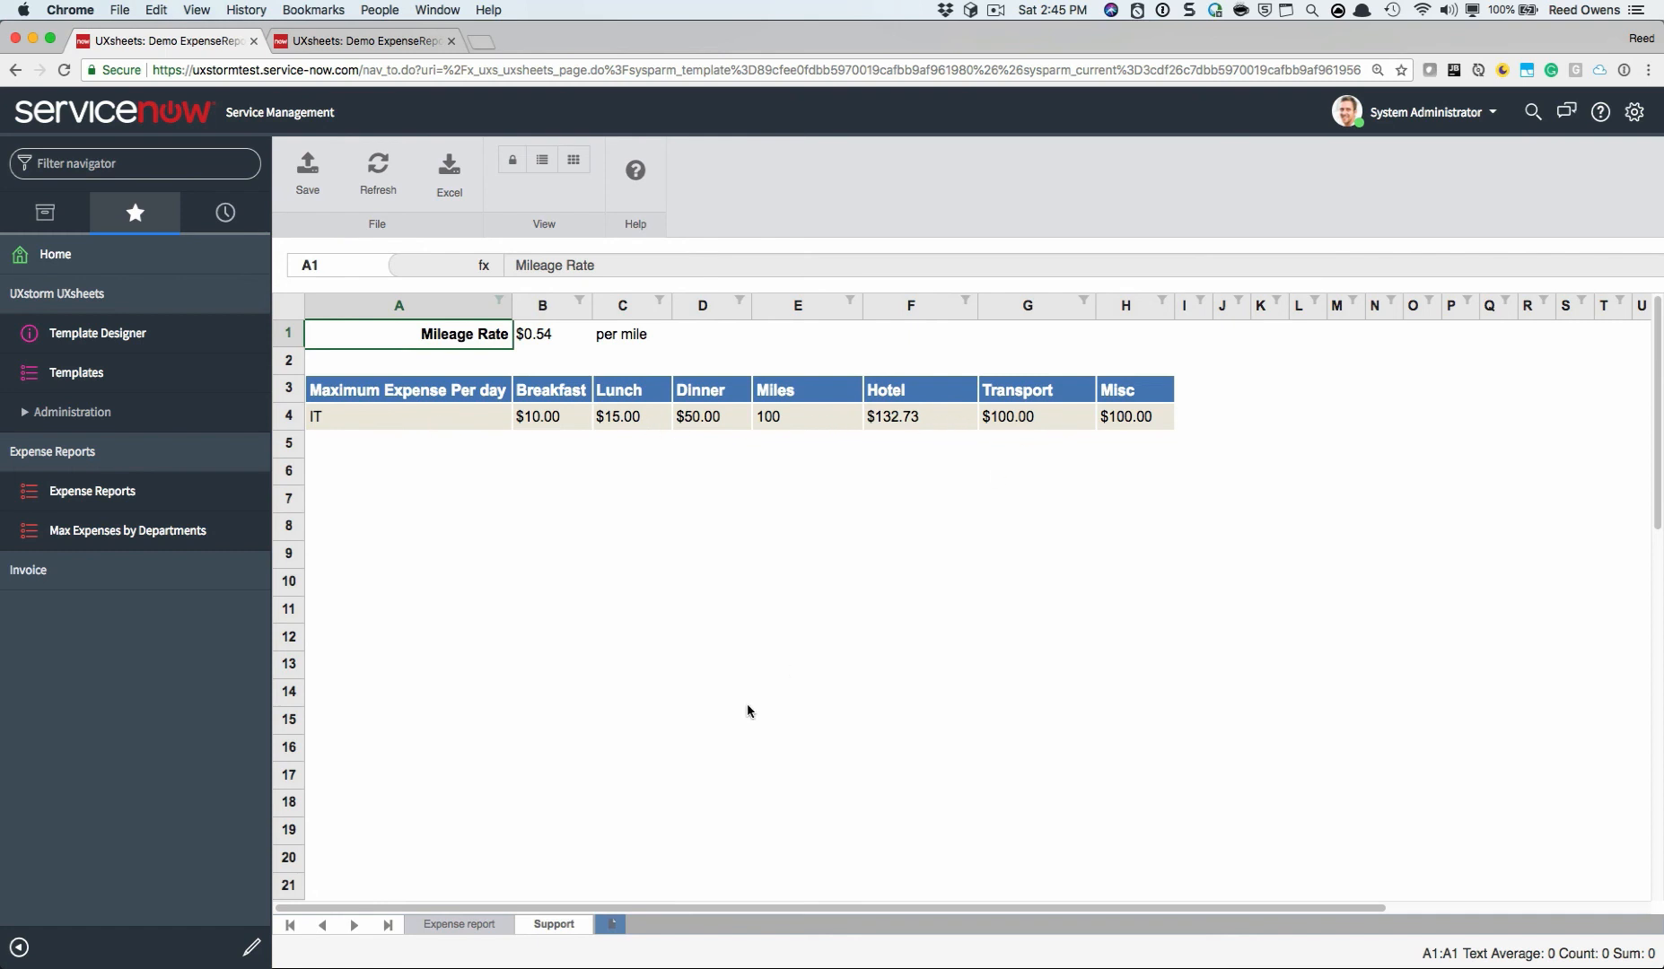
{"action": "left_click", "coordinate": [483, 925]}
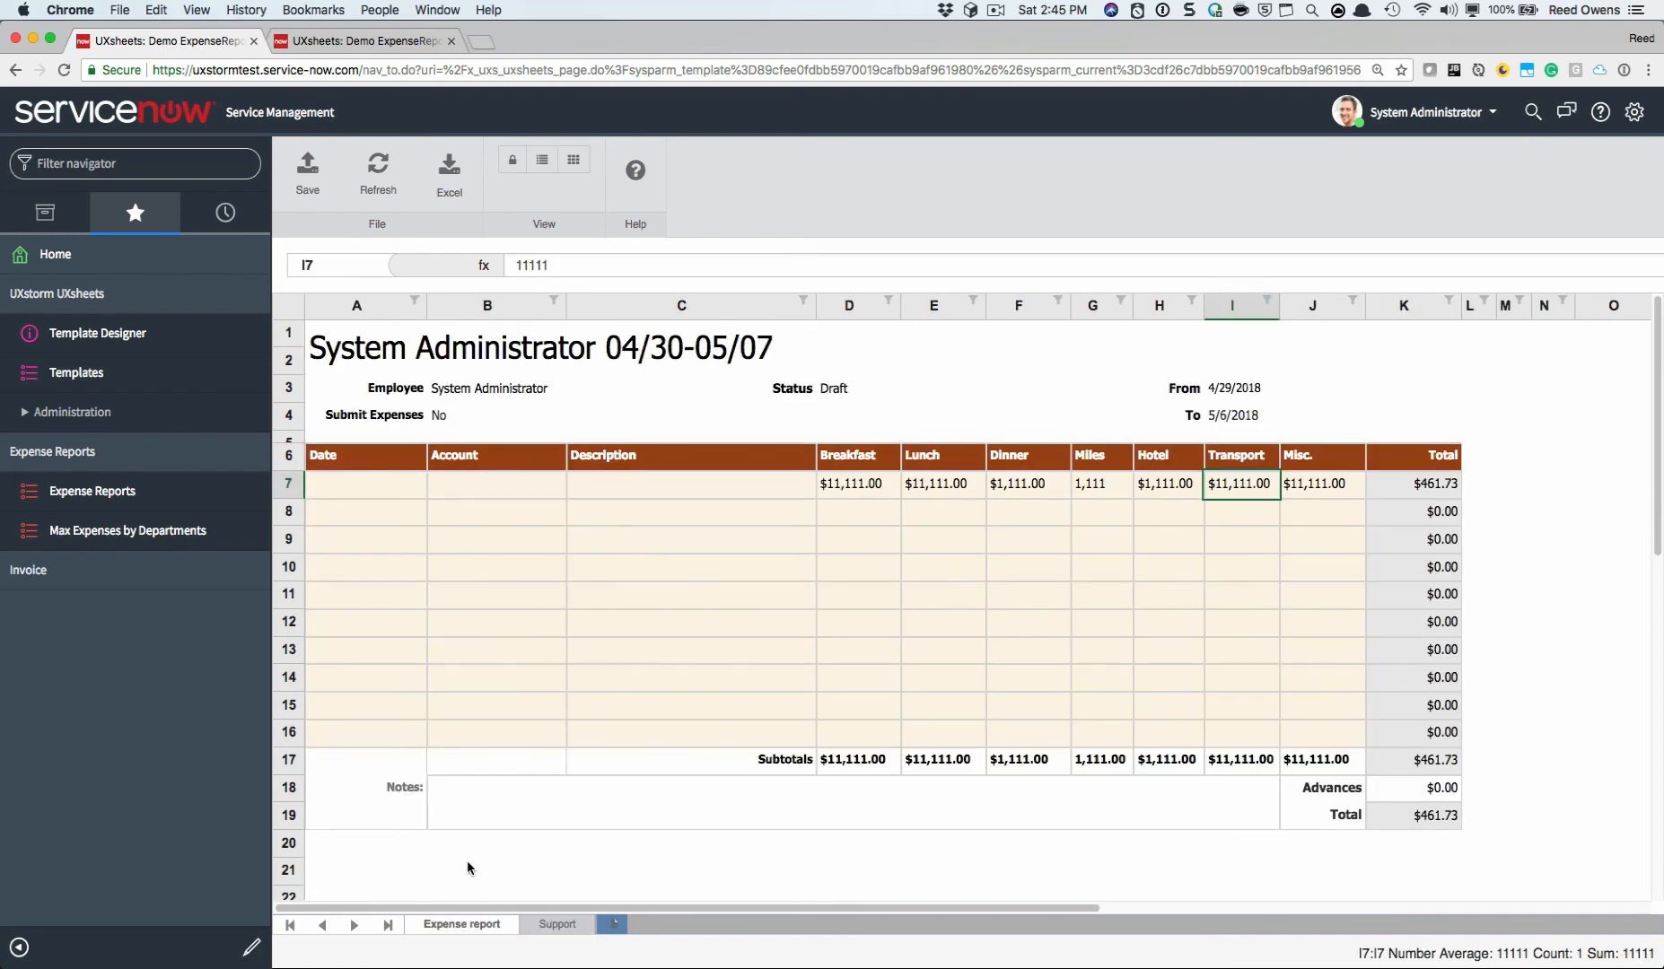